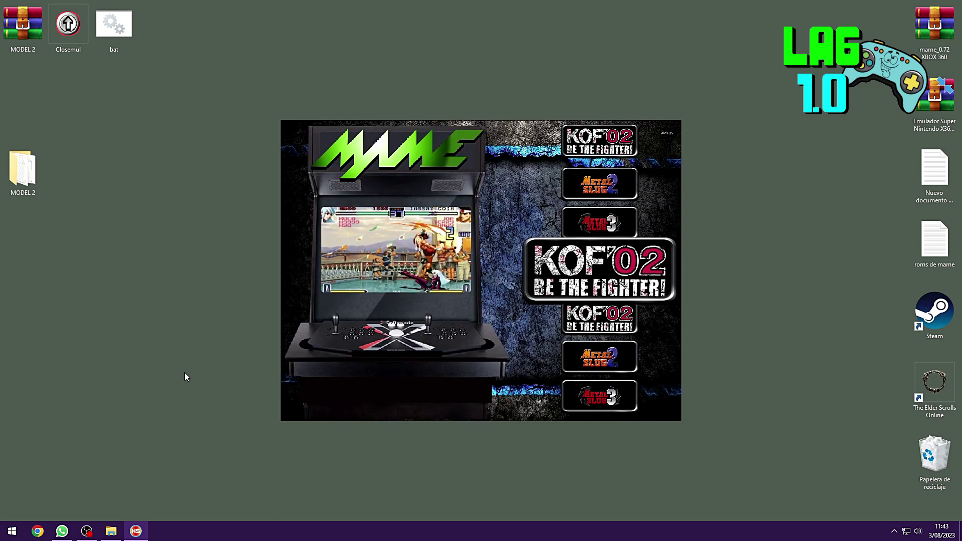
- Browse the MAME game wheel, return to the systems wheel, and exit the front end with Yes
key(Up)
key(Up)
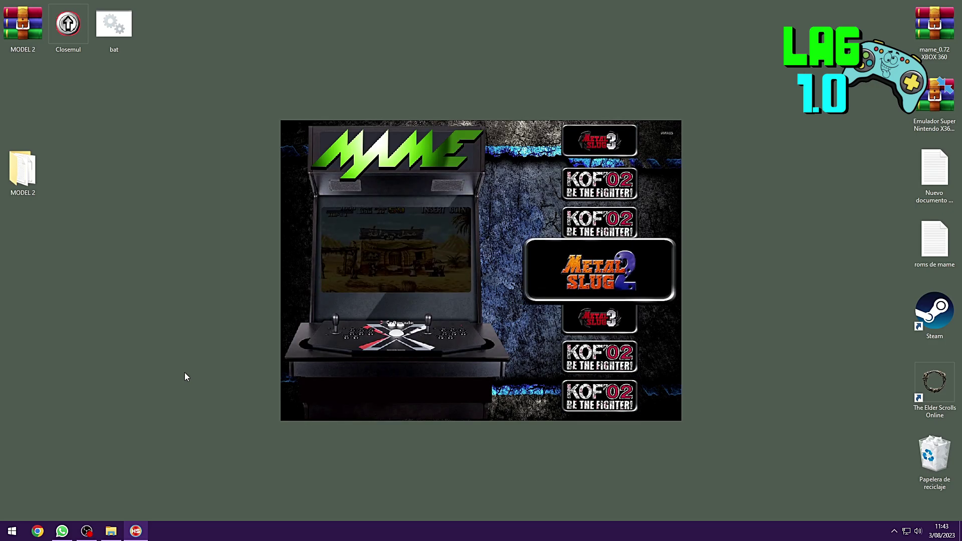
key(Escape)
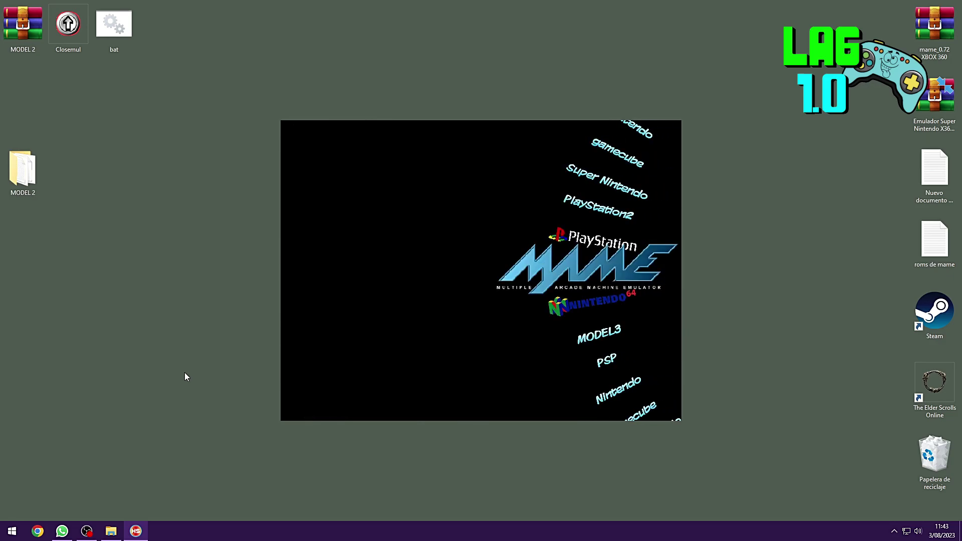
key(Down)
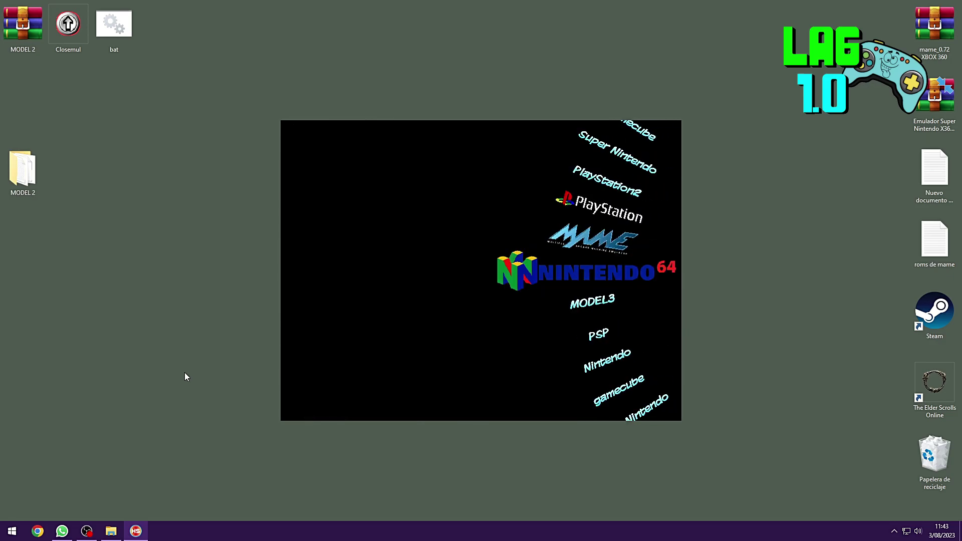
key(Escape)
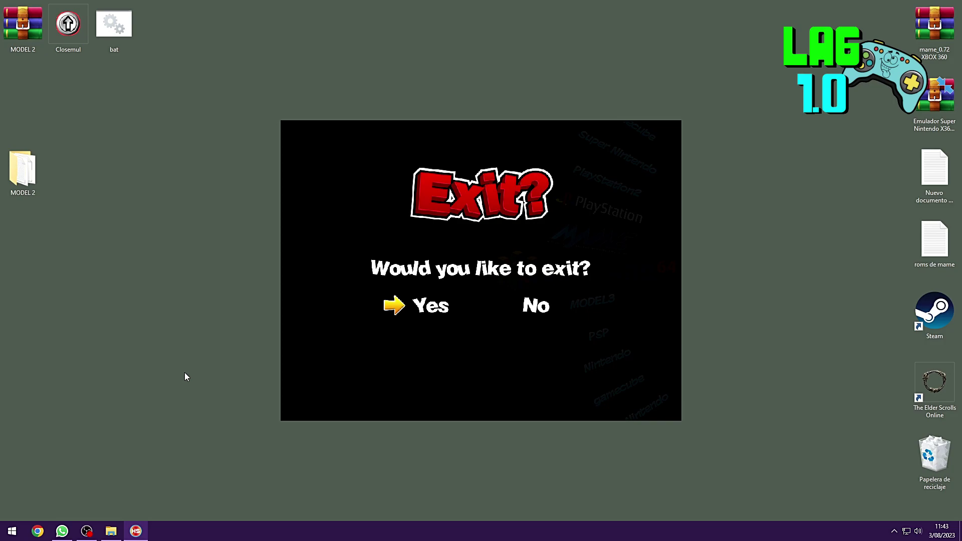
key(Return)
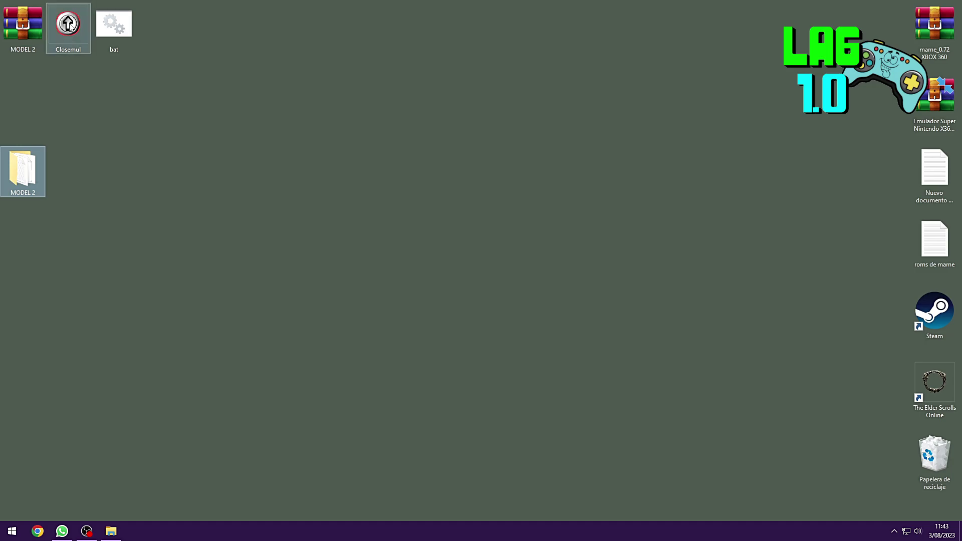
- Open the MODEL 2 folder on the desktop and launch its emulator application
click(157, 184)
double_click(22, 170)
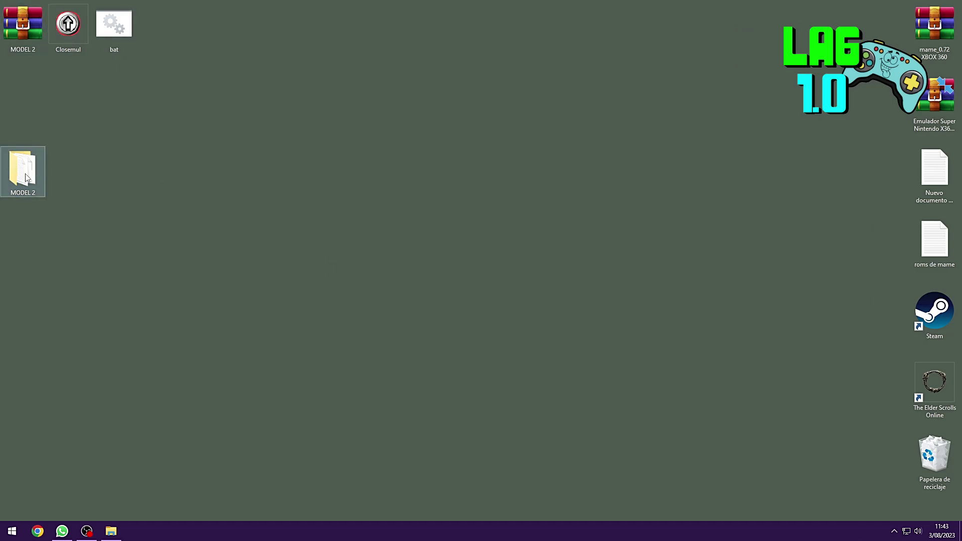
drag(575, 23, 501, 56)
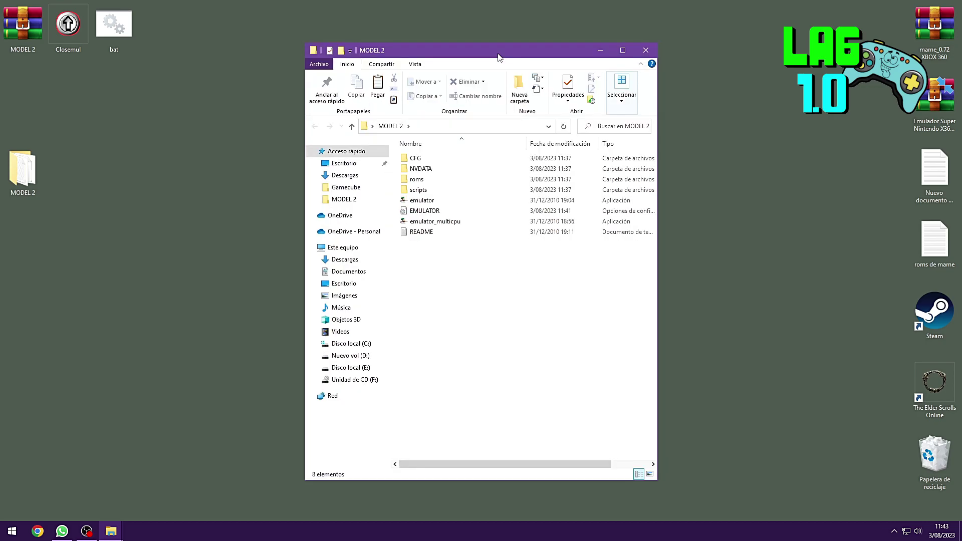
double_click(443, 201)
- Load Virtua Striker (Rev A) from the ROM list sorted by game name, and switch the game to windowed mode
click(111, 111)
click(118, 126)
scroll(146, 252, down, 10)
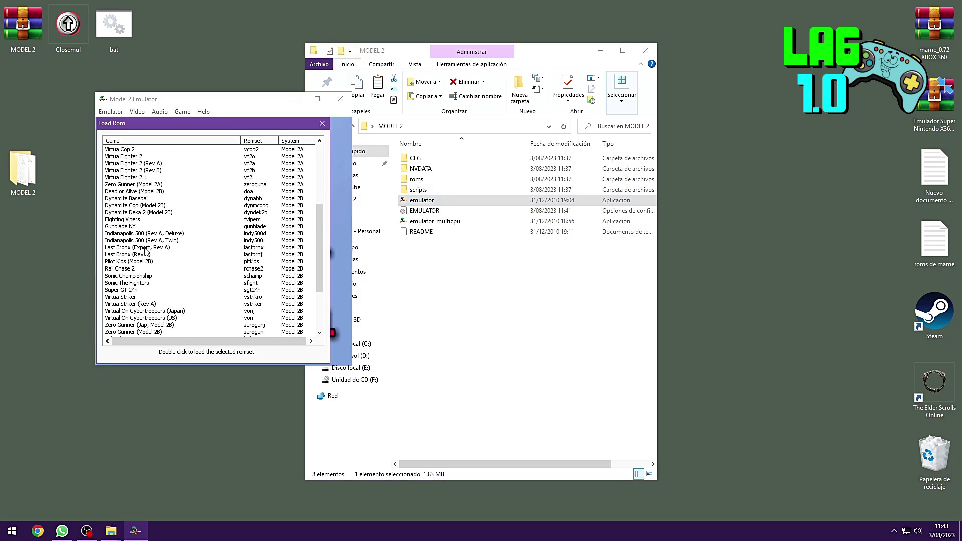
click(180, 142)
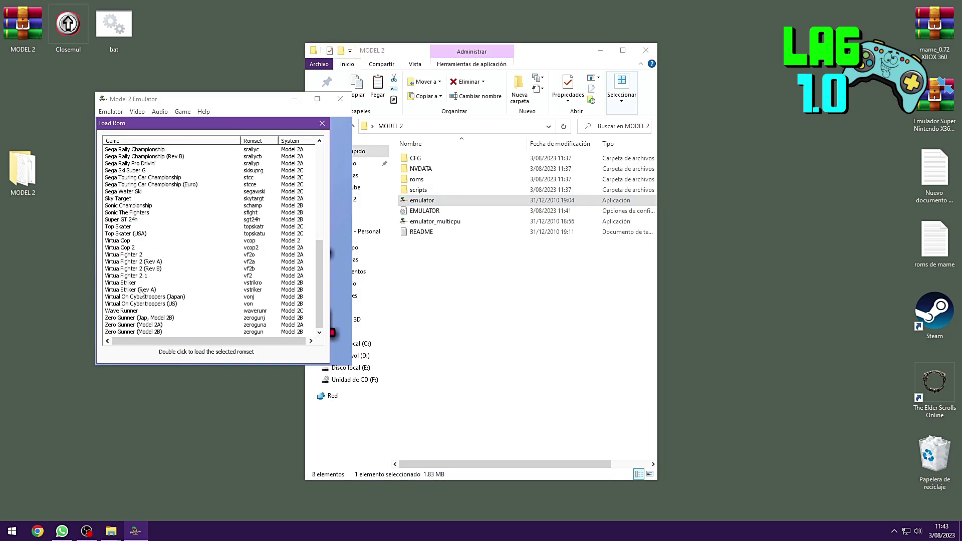
double_click(144, 290)
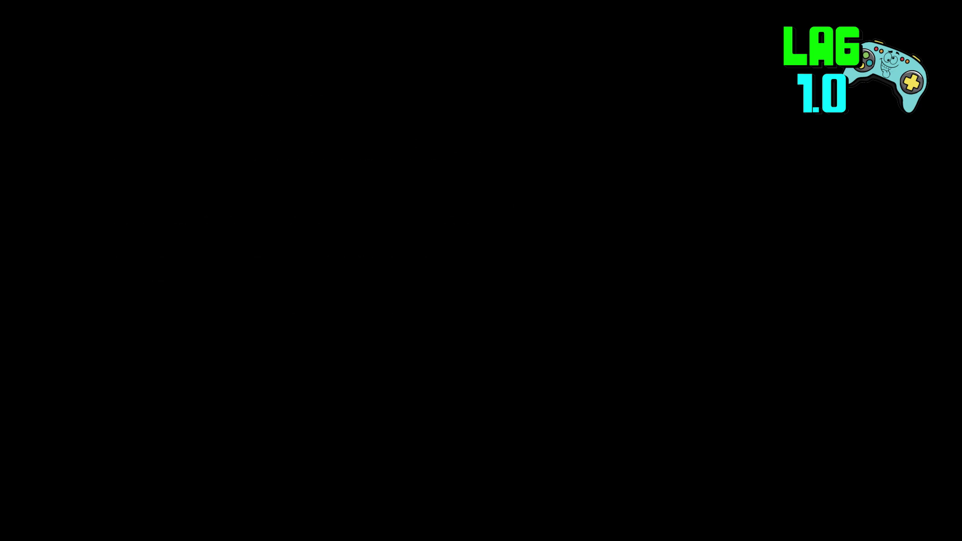
key(alt+Return)
drag(157, 32, 215, 169)
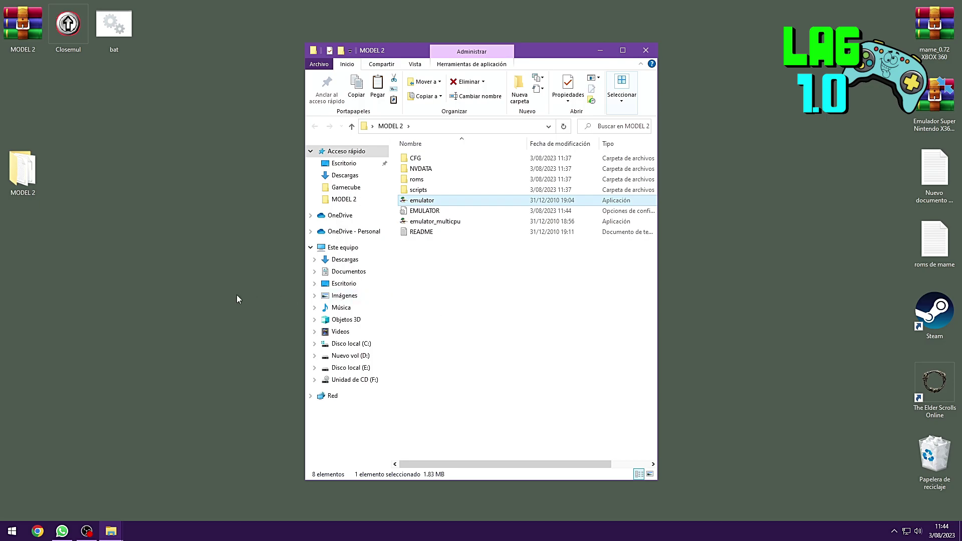
- Reopen the MODEL 2 folder and copy the Closemul application from the desktop into it
drag(542, 56, 598, 36)
click(697, 31)
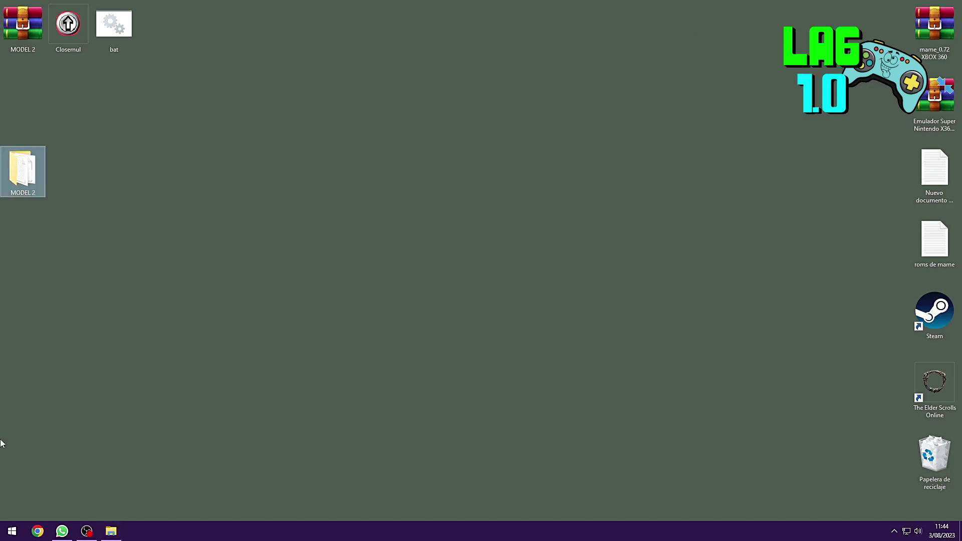
double_click(22, 170)
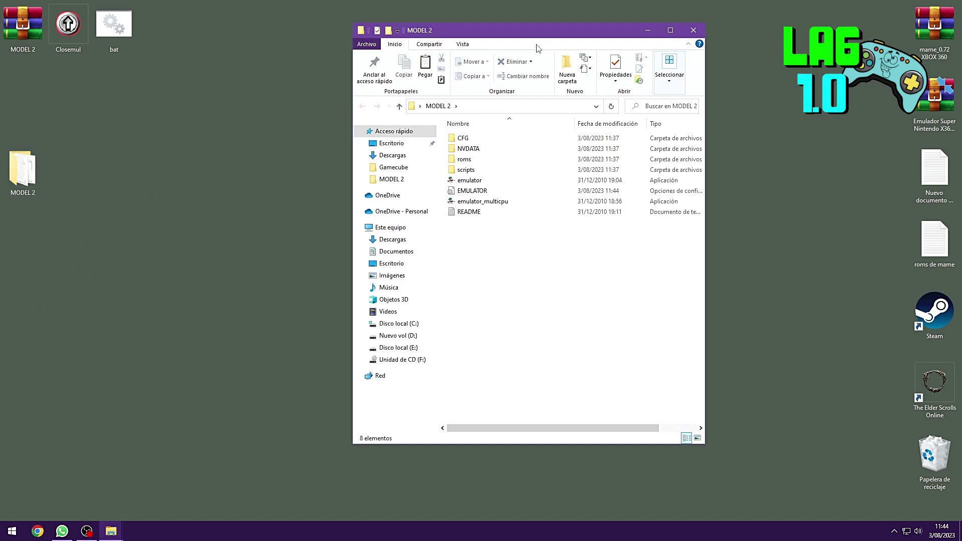
drag(532, 38, 488, 53)
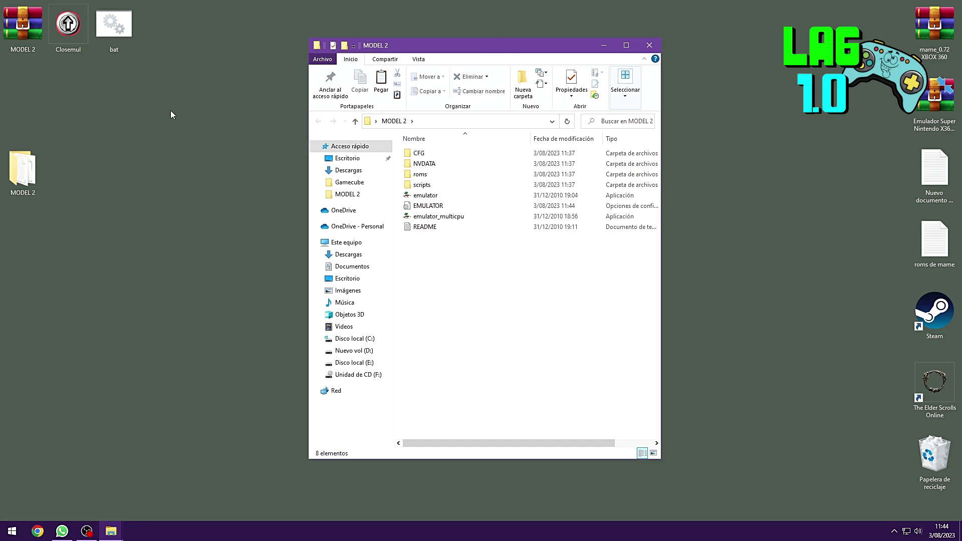
right_click(70, 34)
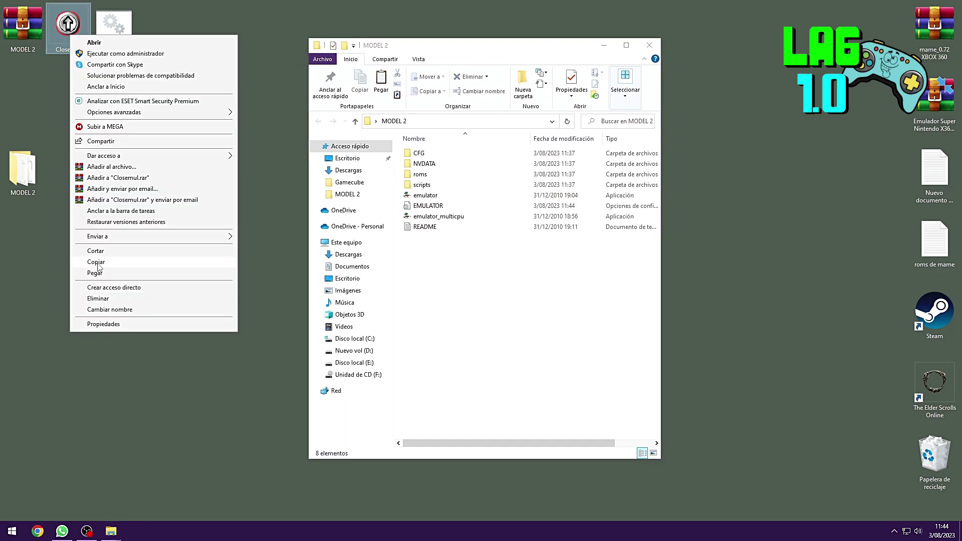
click(100, 263)
right_click(452, 296)
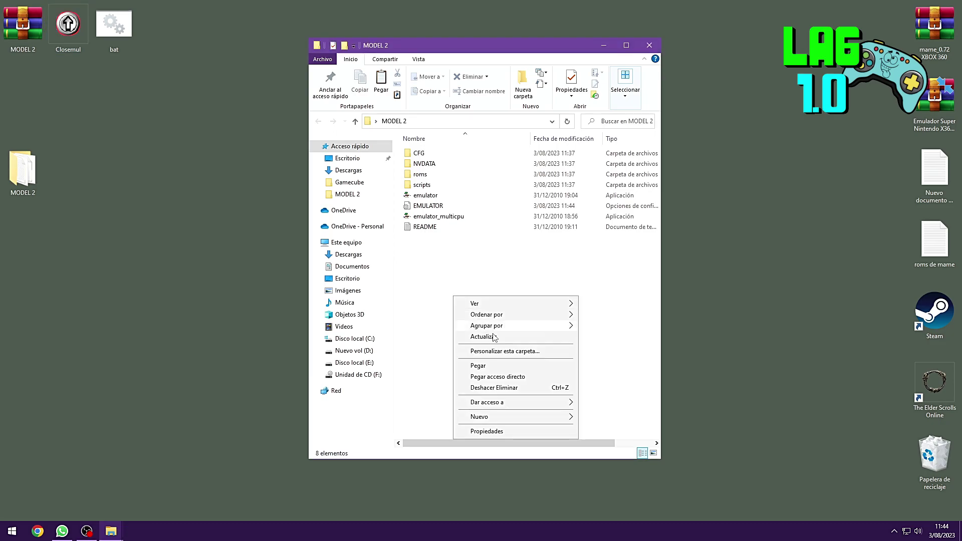
click(483, 367)
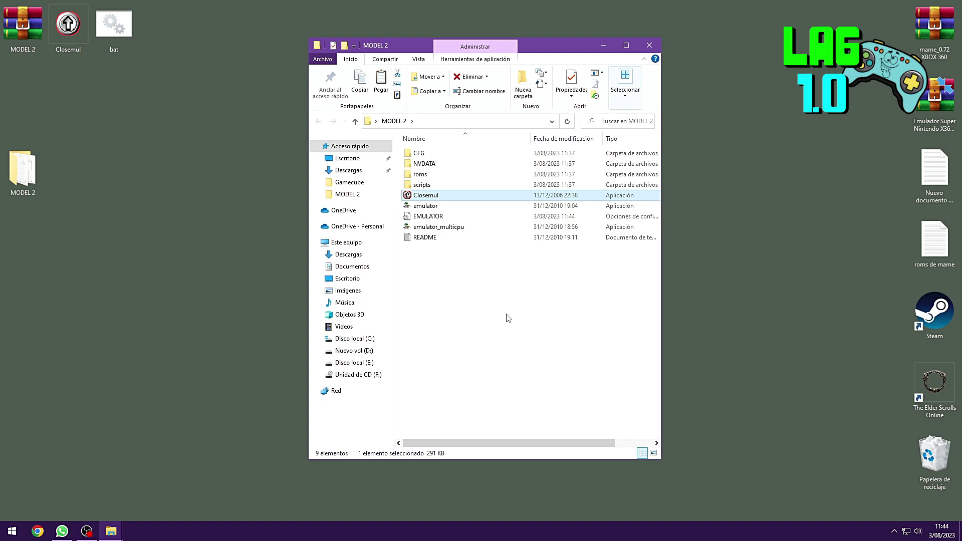
- Run Closemul from the MODEL 2 folder, install it with MODEL 2 as the emulators root folder, and close it
double_click(445, 195)
drag(448, 159, 639, 184)
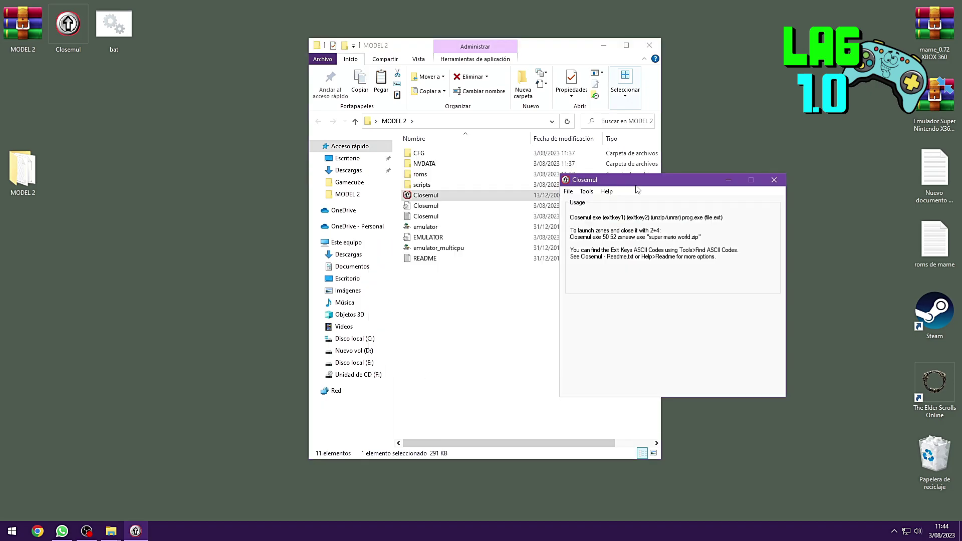
click(572, 193)
click(584, 202)
click(643, 264)
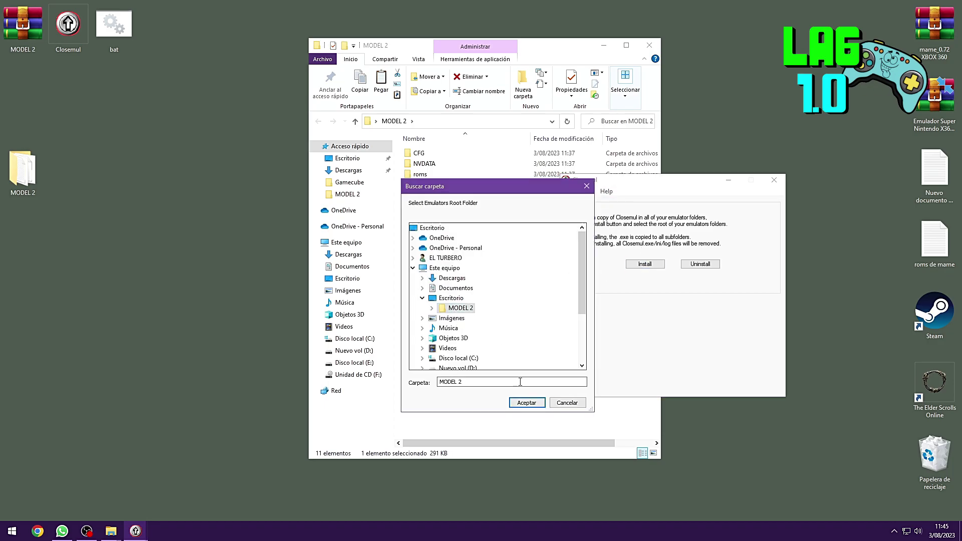
click(522, 402)
click(503, 294)
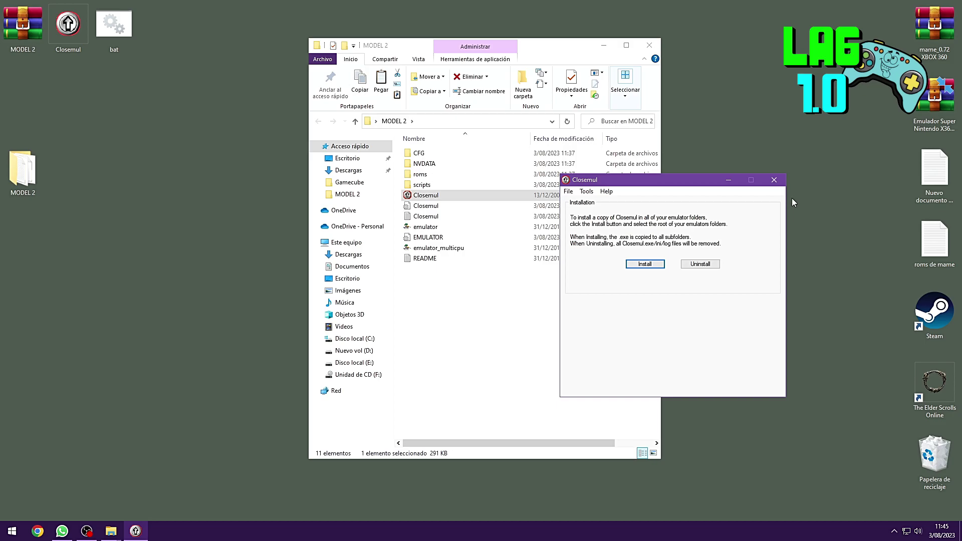
click(774, 180)
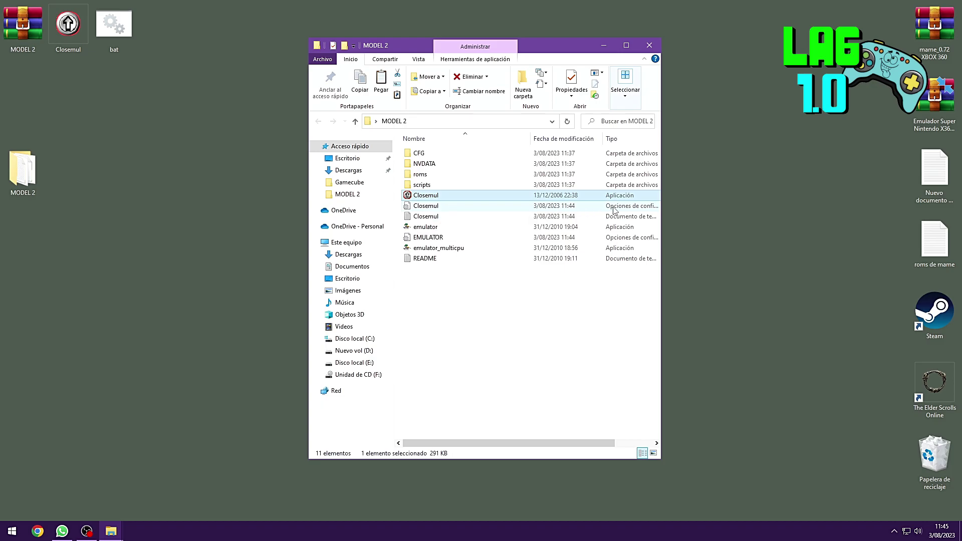
- Open the Closemul configuration file in the MODEL 2 folder and set Exit Key 1 to 27
double_click(423, 206)
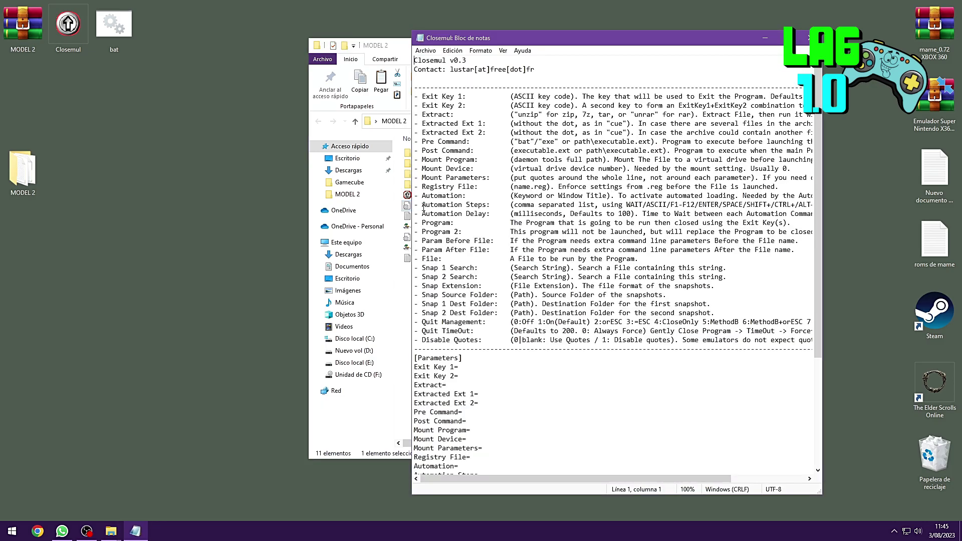
click(469, 369)
drag(416, 369, 458, 370)
click(462, 368)
text(27)
- Set the Program parameter to emulator, then save and close the Closemul configuration file
scroll(510, 387, down, 5)
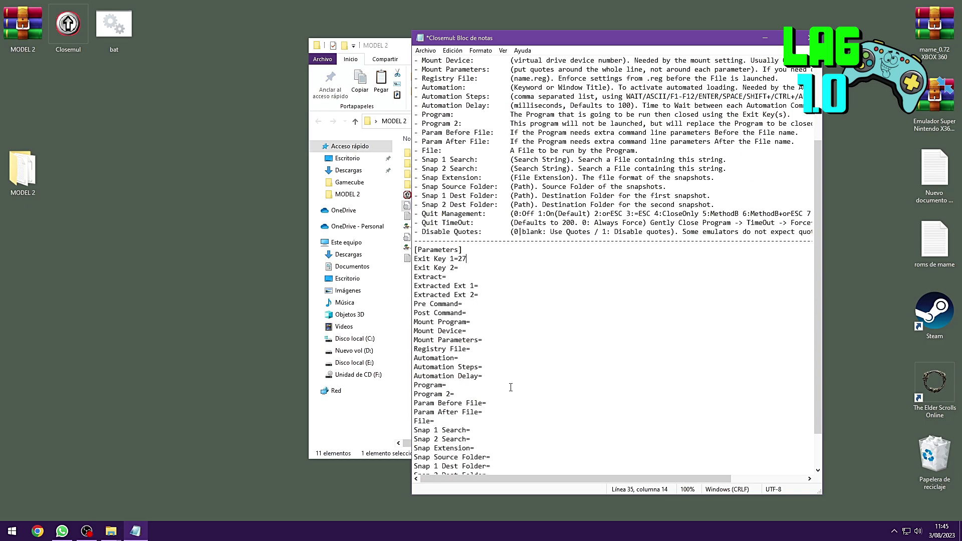
drag(580, 48, 687, 53)
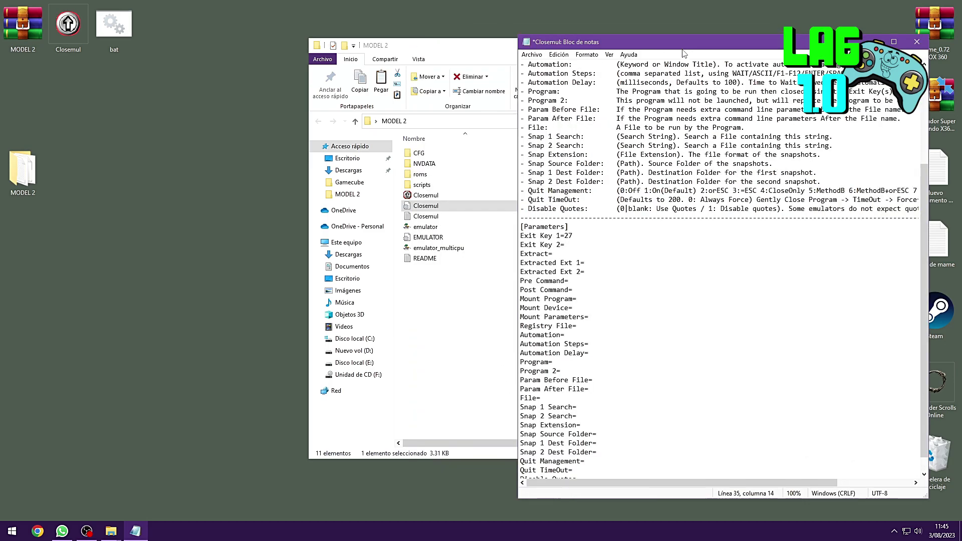
click(559, 365)
text(emulator)
click(532, 56)
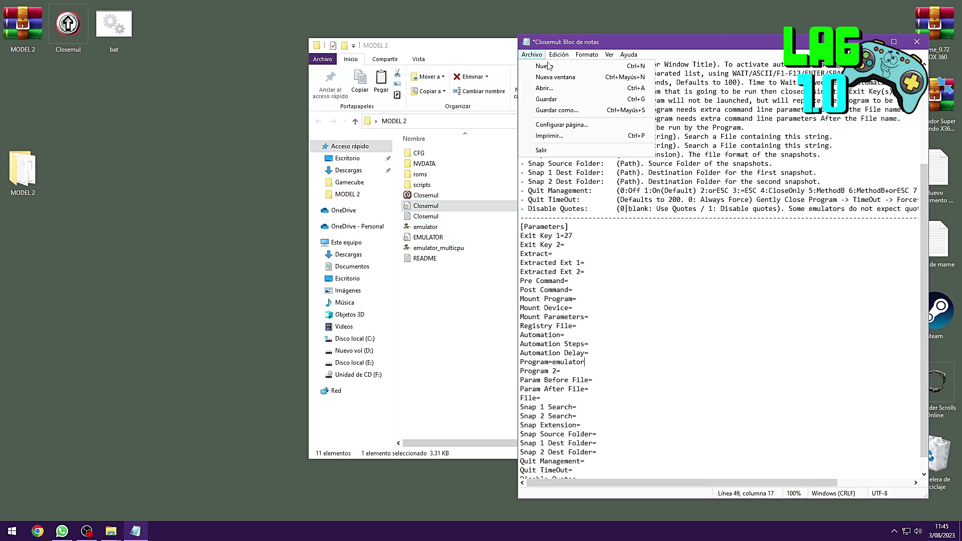
click(549, 100)
click(917, 45)
click(516, 307)
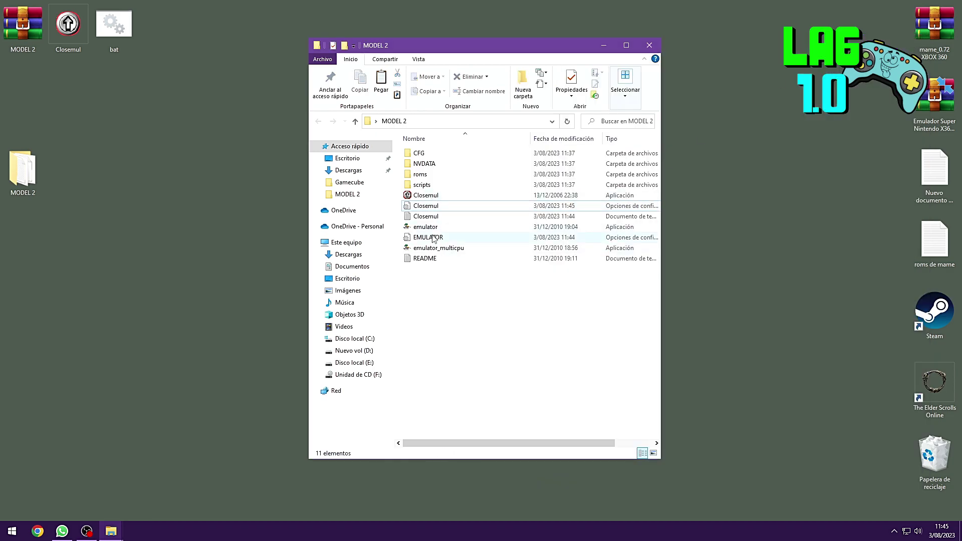
- Test the configuration by running the Closemul application from the MODEL 2 folder twice
double_click(427, 196)
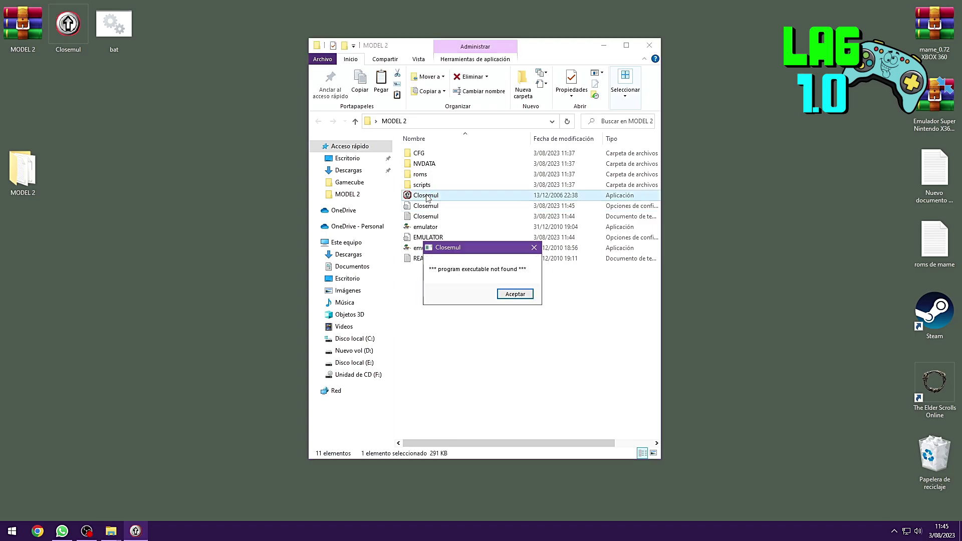
click(515, 294)
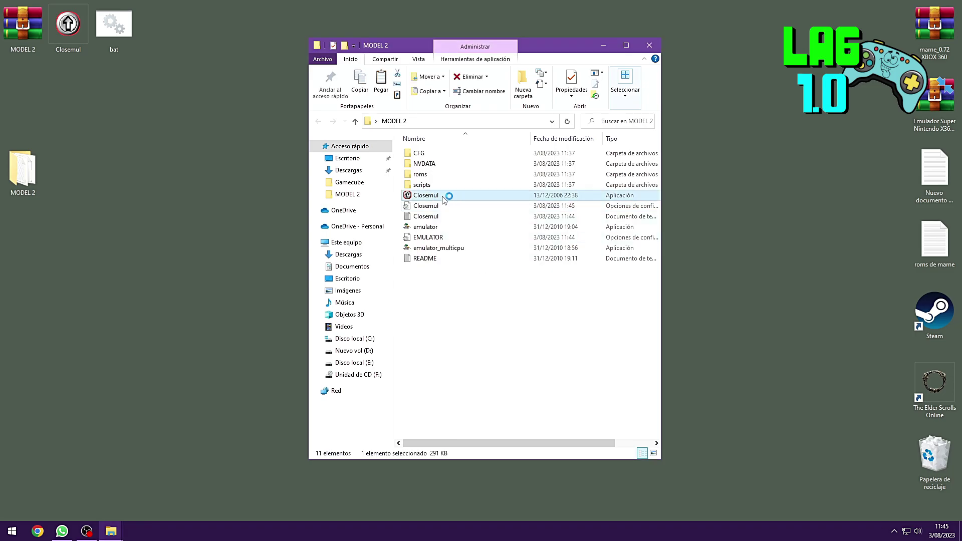
double_click(443, 199)
click(511, 294)
- Check the Program entry in the Closemul configuration file and close the file
double_click(431, 209)
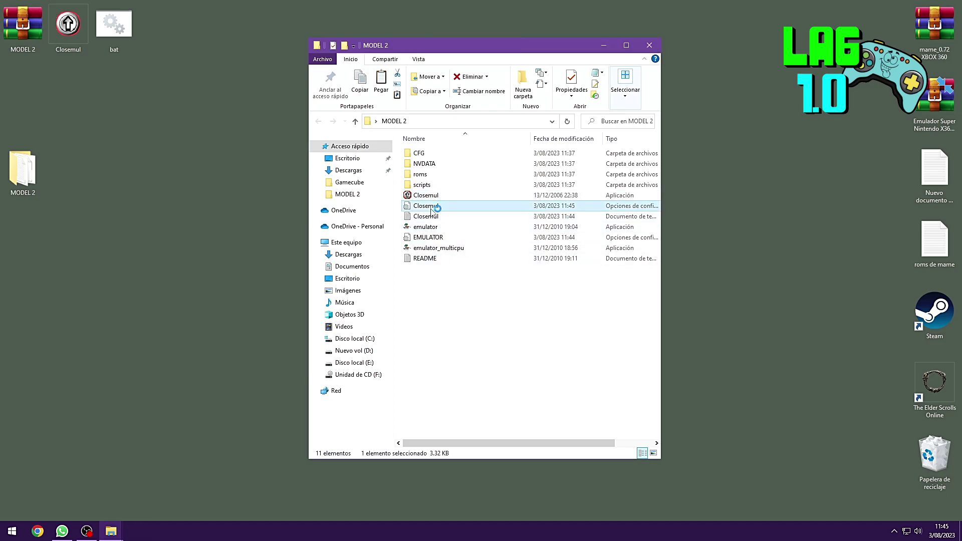
scroll(586, 386, down, 3)
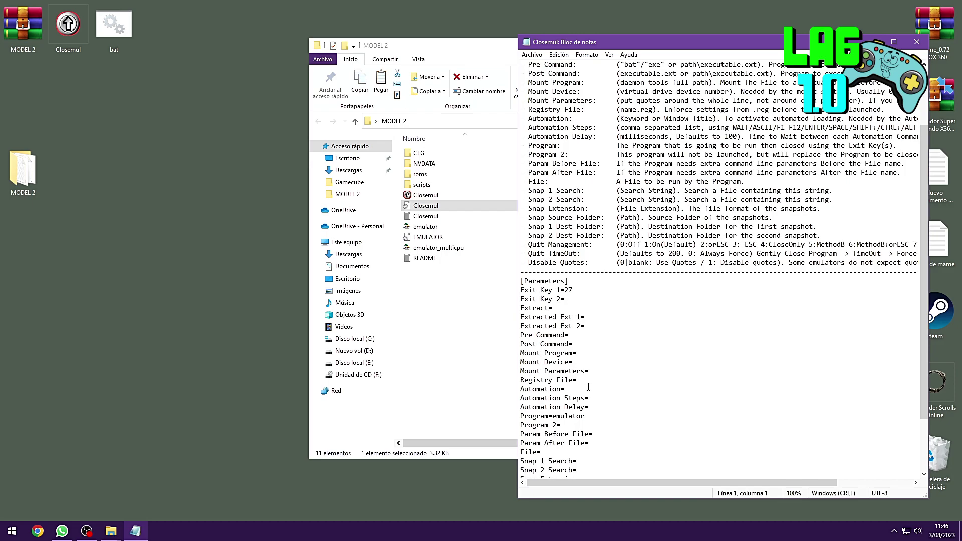
scroll(588, 384, down, 1)
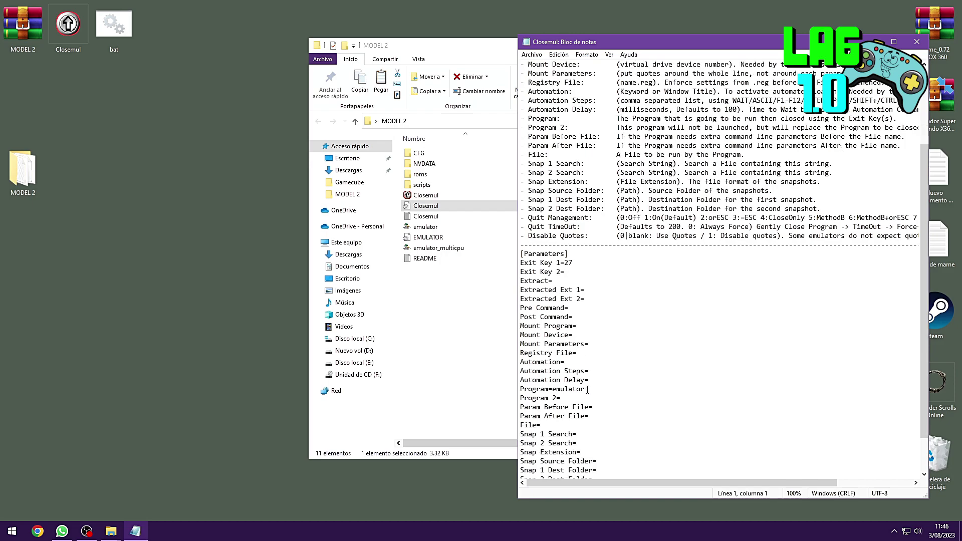
click(587, 390)
click(916, 42)
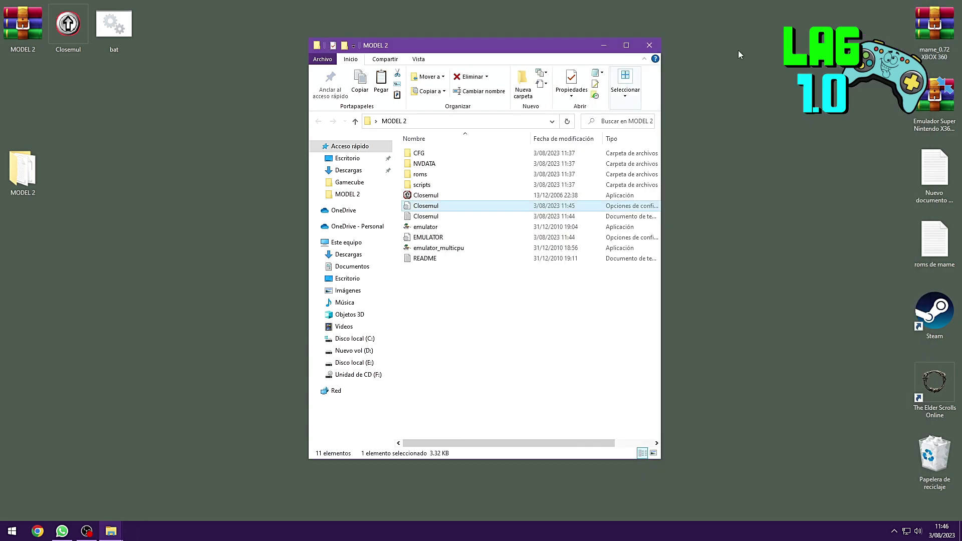
- Set the Program parameter in the Closemul configuration file to emulator.exe, then save and close the file
double_click(427, 208)
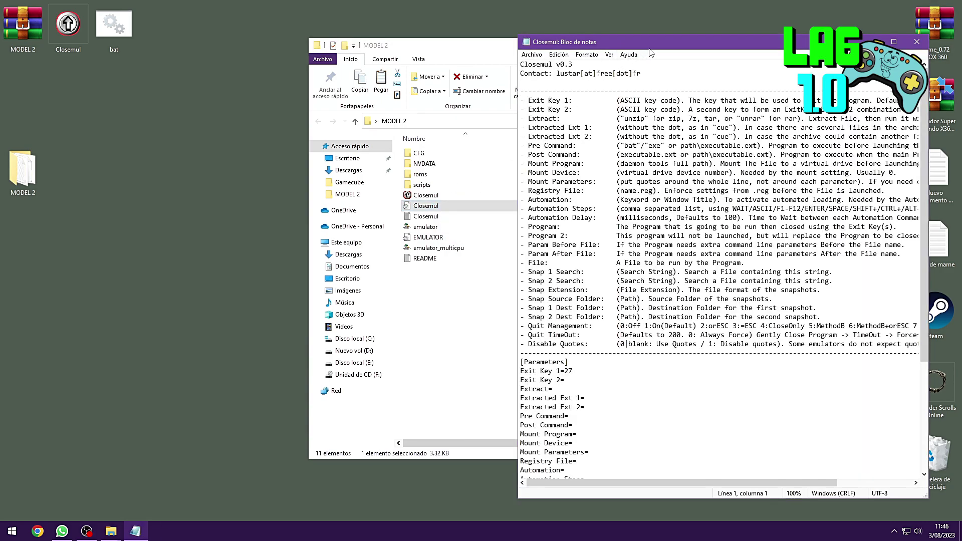
scroll(600, 331, down, 4)
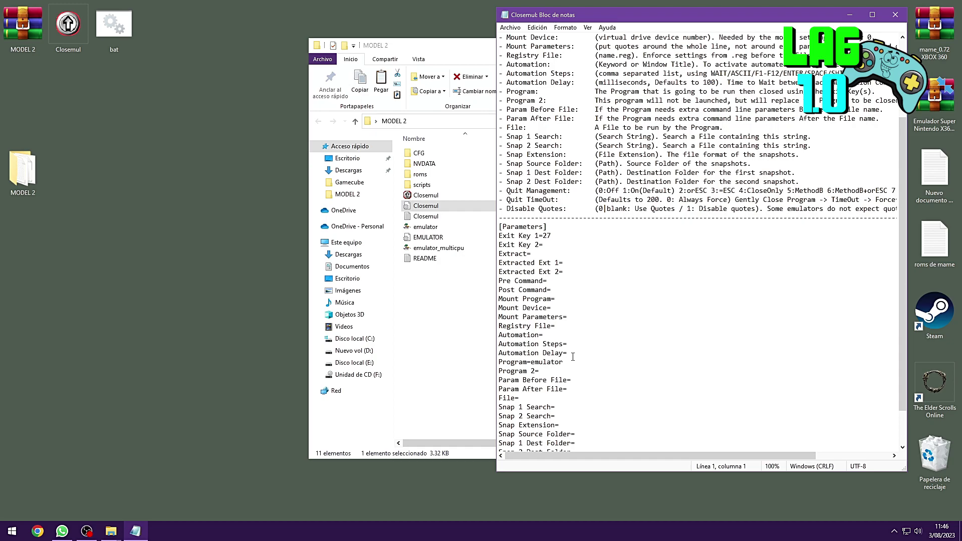
click(566, 361)
text(.exe)
click(510, 27)
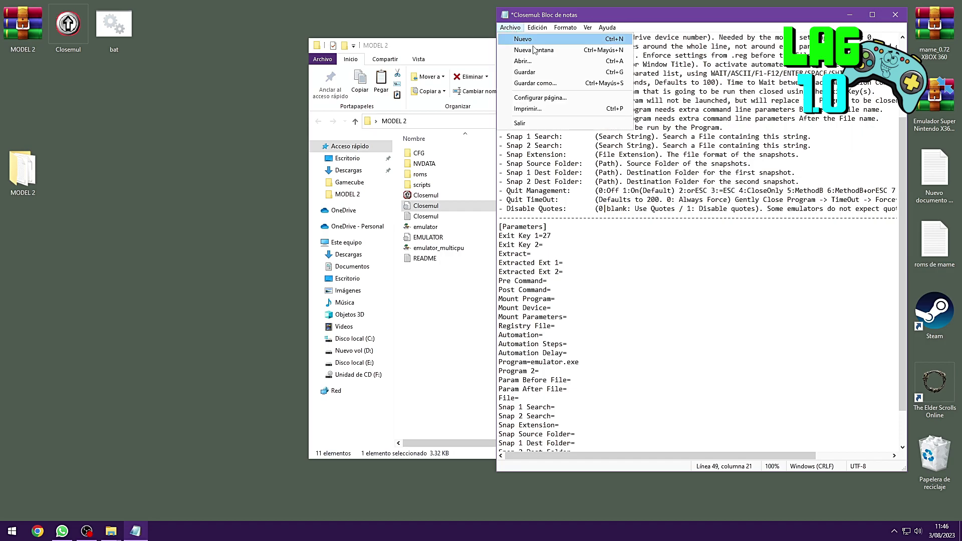
click(532, 76)
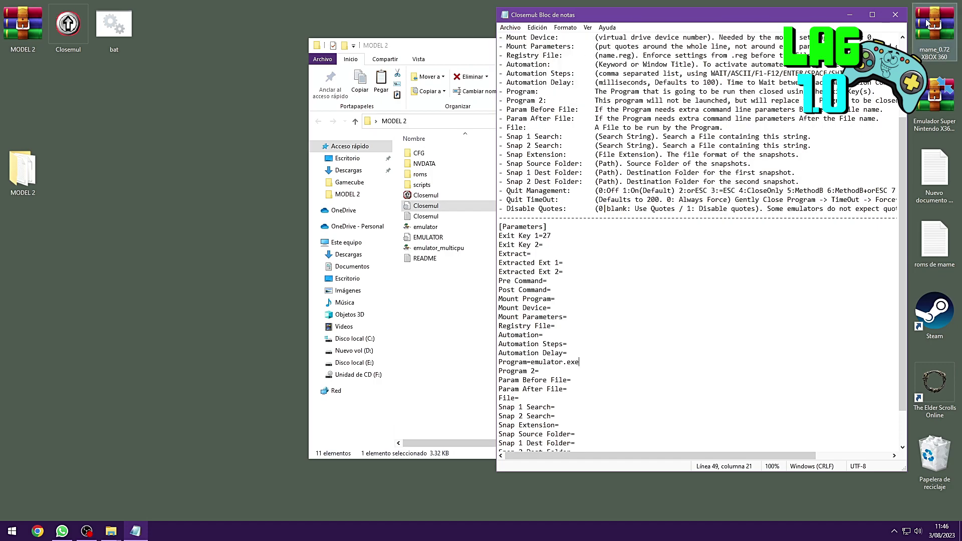
click(894, 14)
- Run the Closemul application from the MODEL 2 folder and exit the launched emulator with the configured exit key
double_click(441, 196)
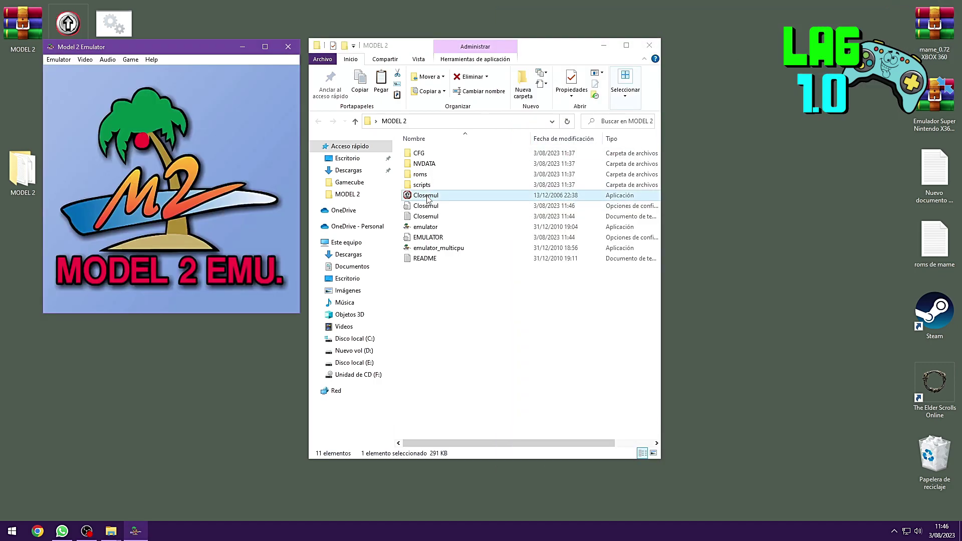
drag(203, 53, 338, 105)
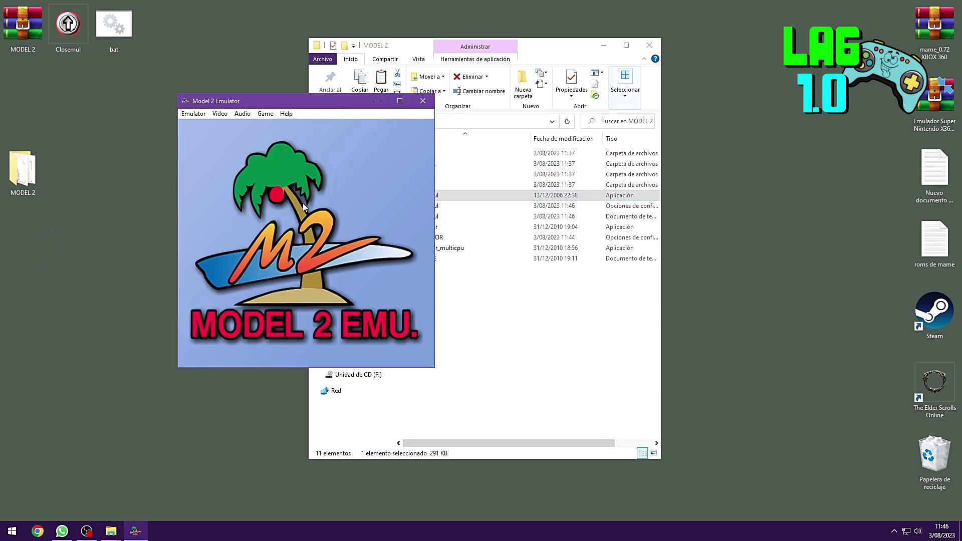
key(Escape)
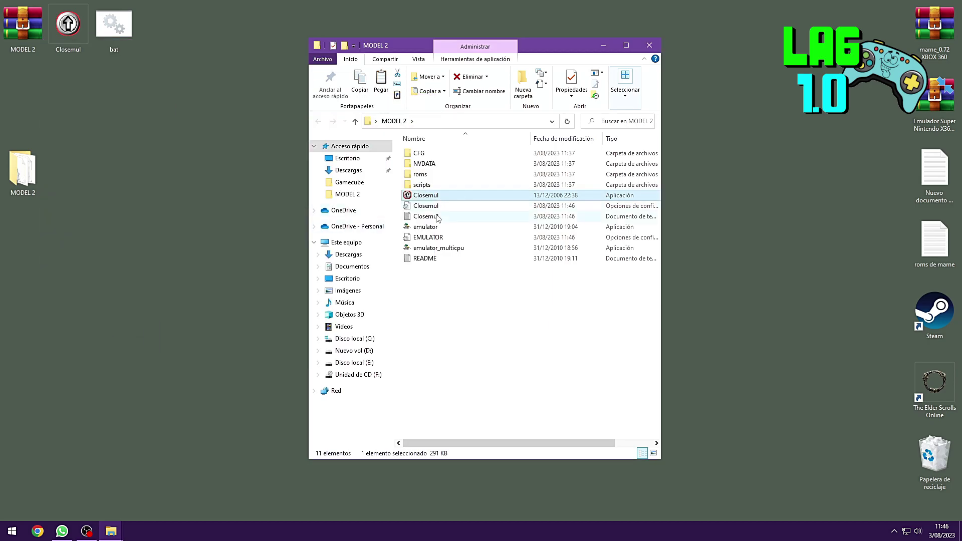
- Run the emulator application directly from the MODEL 2 folder and close its window
click(429, 227)
double_click(428, 228)
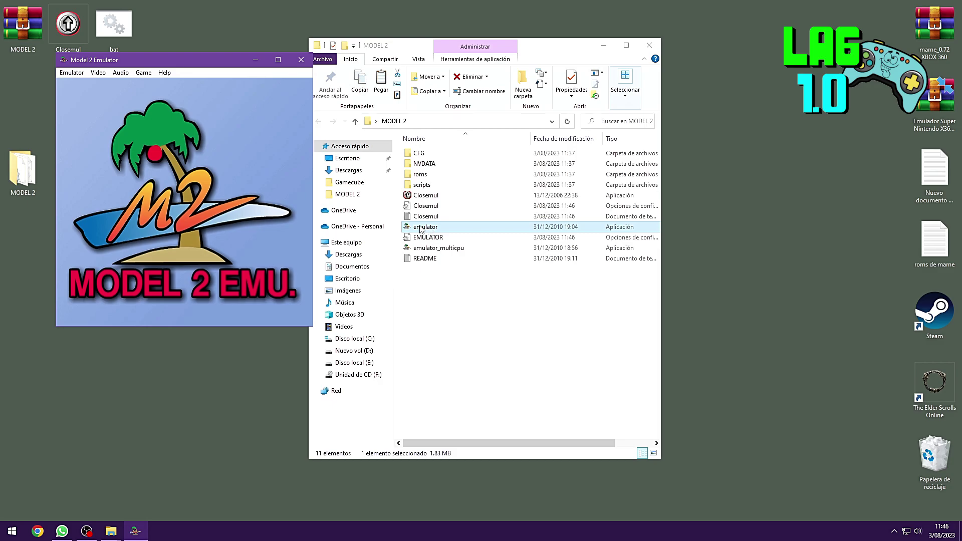
click(299, 62)
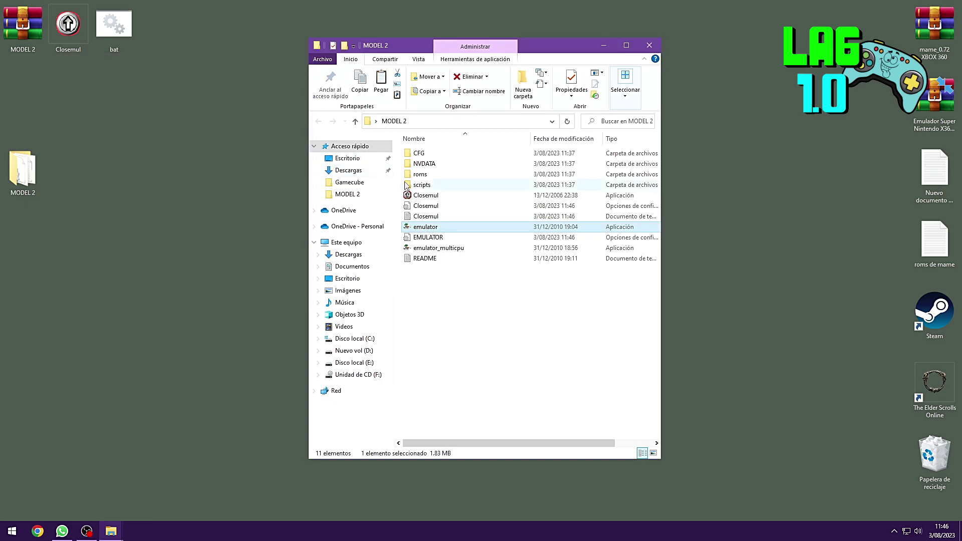
- Launch the emulator through Closemul, load the Virtua Striker (Rev A) ROM, and quit the game with the configured exit key
double_click(425, 195)
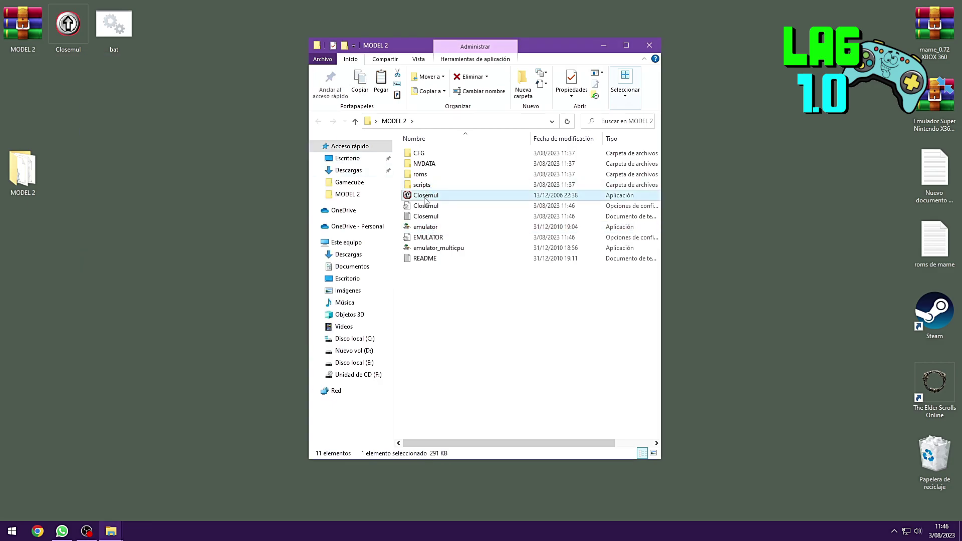
click(131, 125)
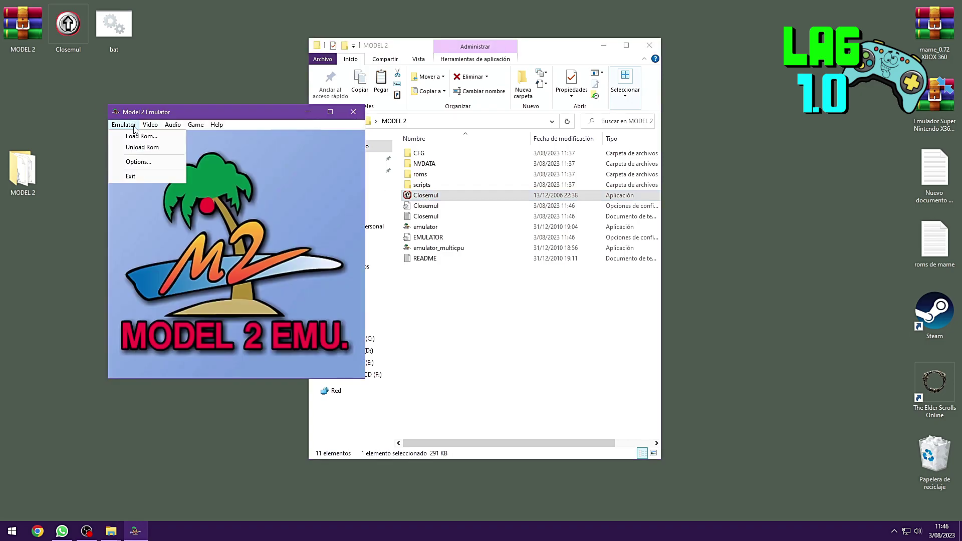
click(130, 137)
click(195, 154)
scroll(208, 236, down, 10)
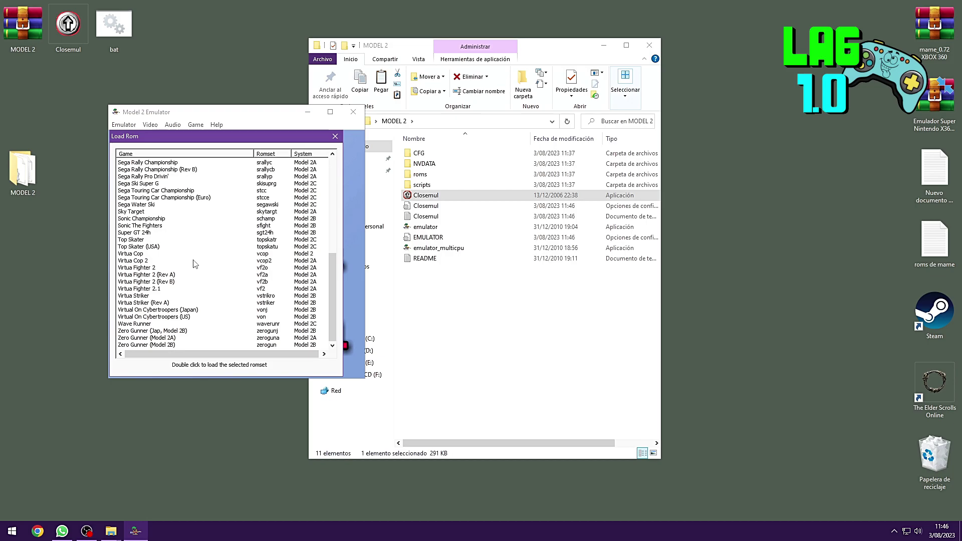
double_click(156, 303)
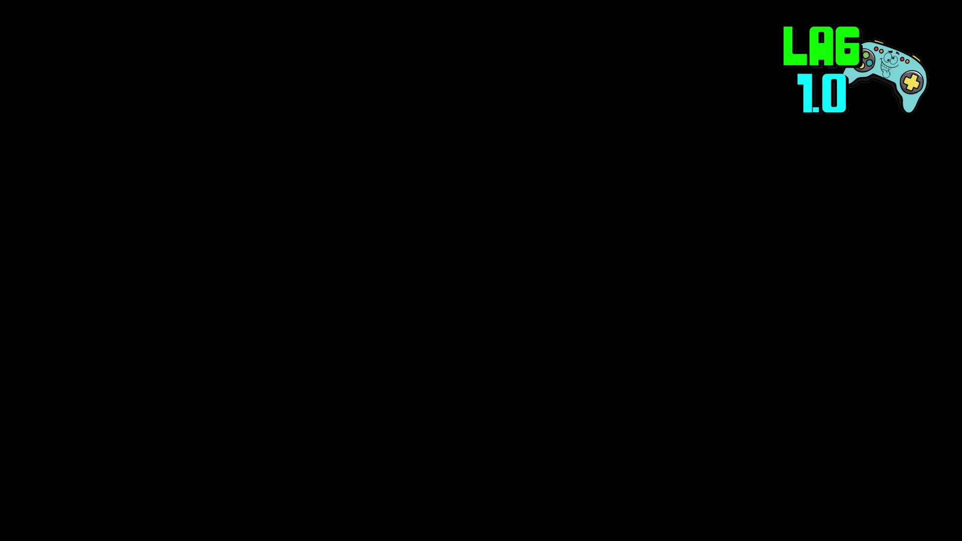
key(Escape)
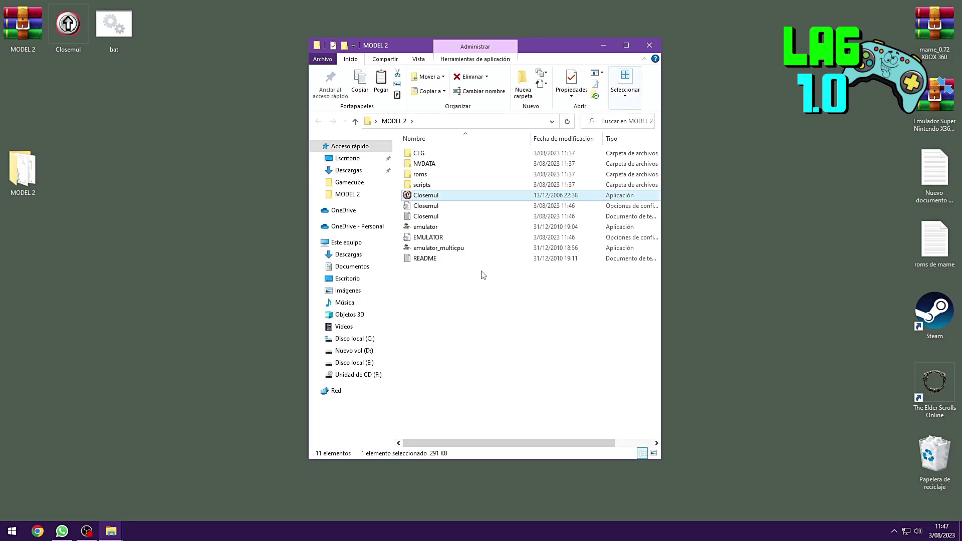
- Run the emulator application directly, view its Load Rom list, and close the list and the emulator
drag(543, 45, 483, 60)
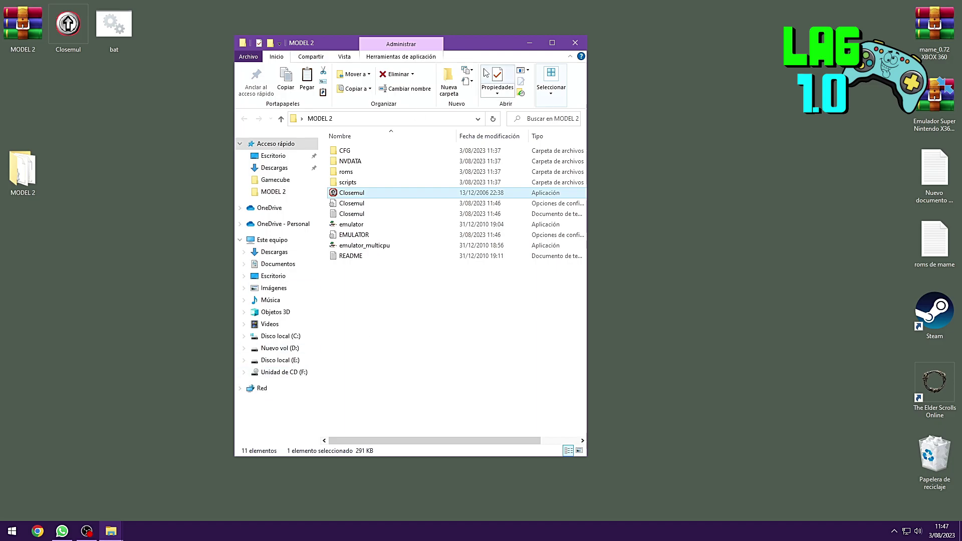
drag(482, 46, 502, 56)
double_click(378, 234)
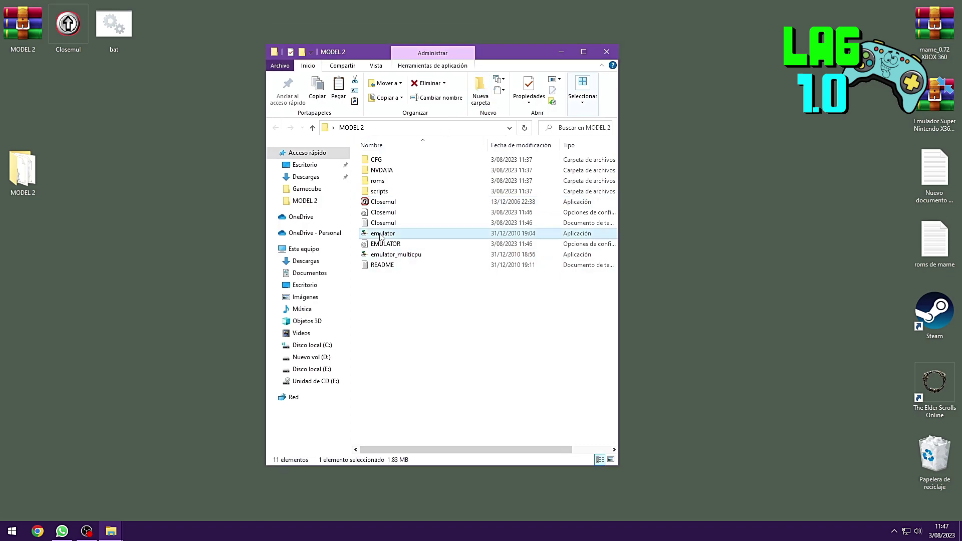
click(134, 139)
click(147, 149)
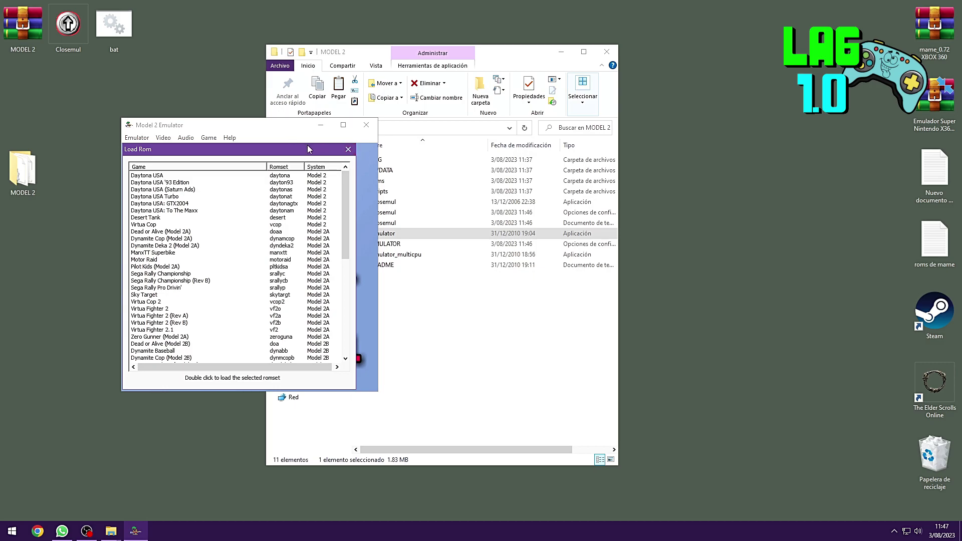
click(348, 150)
click(366, 125)
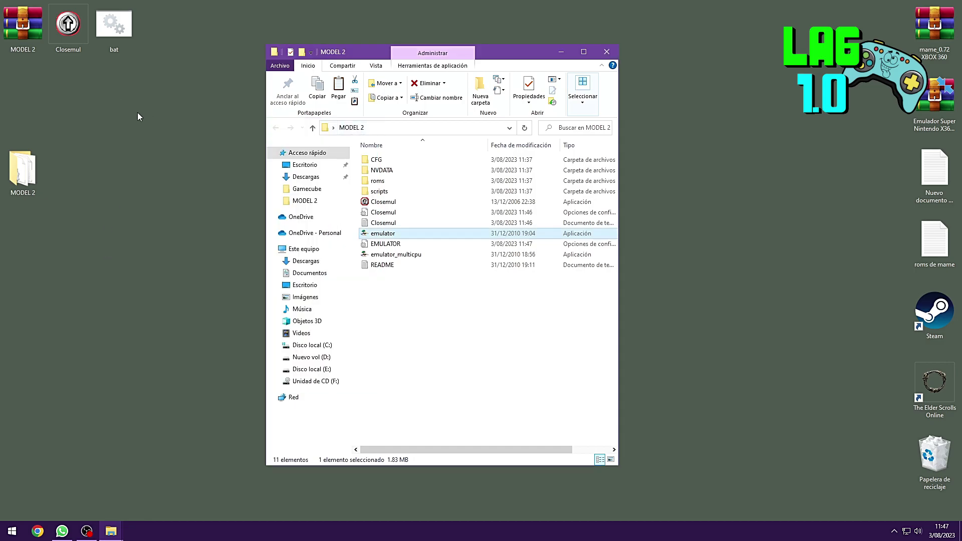
- Move the bat file from the desktop into the MODEL 2 folder and open it for editing
click(124, 31)
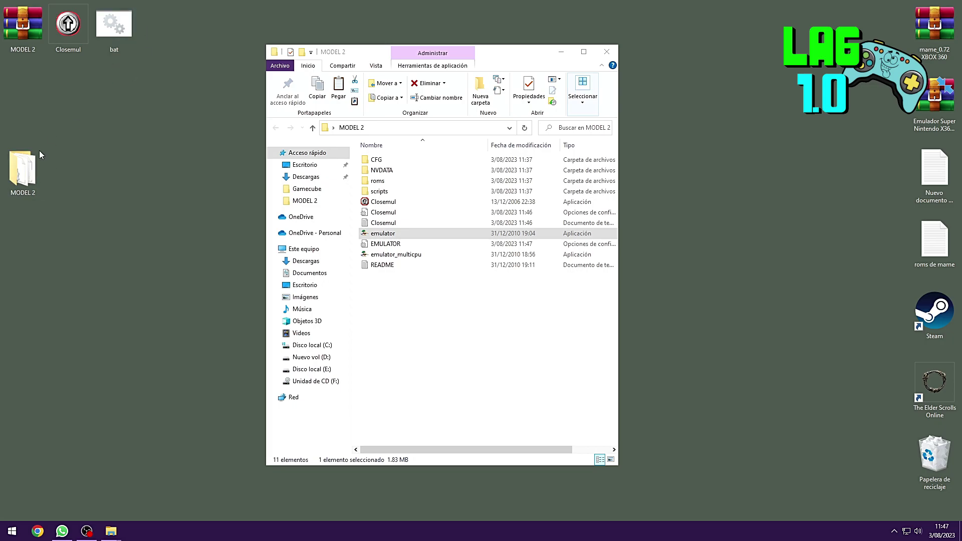
drag(118, 30, 392, 307)
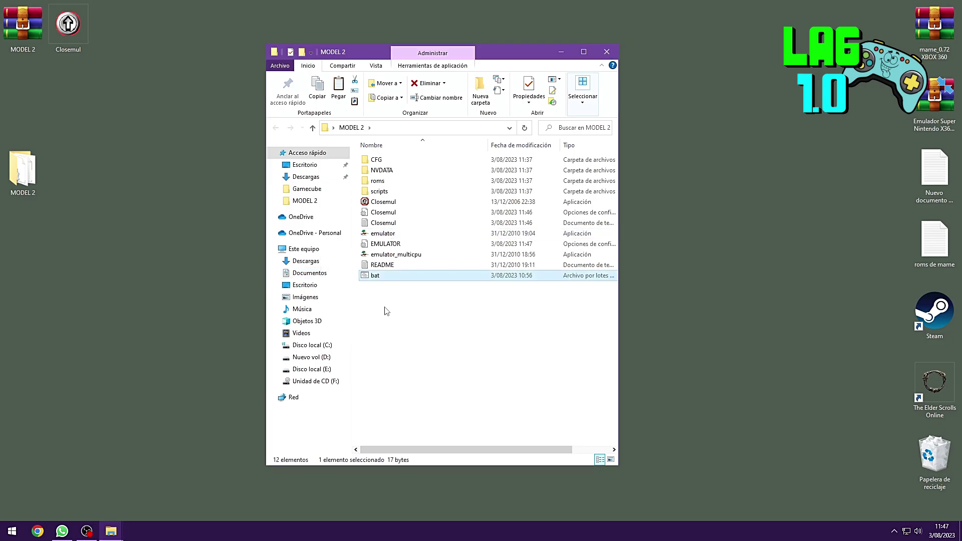
drag(500, 51, 451, 48)
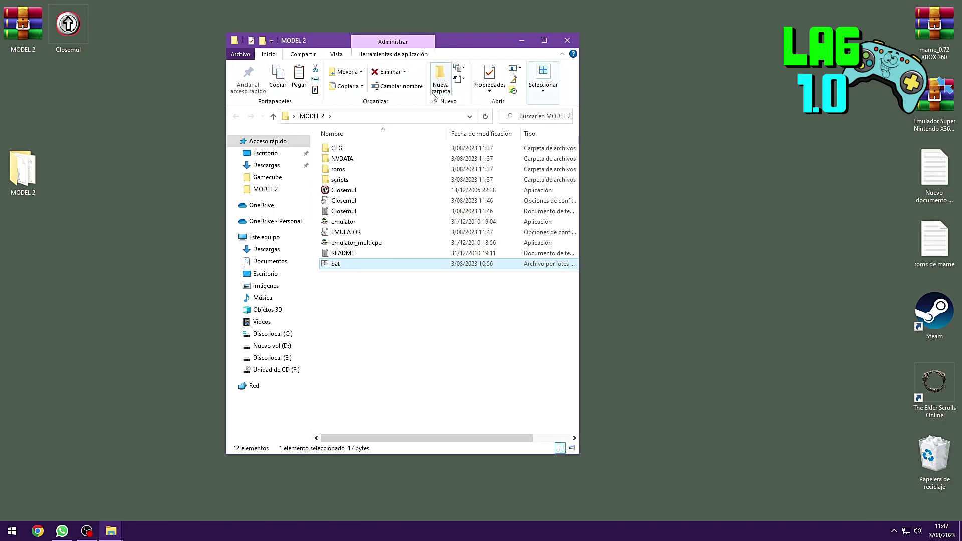
right_click(361, 269)
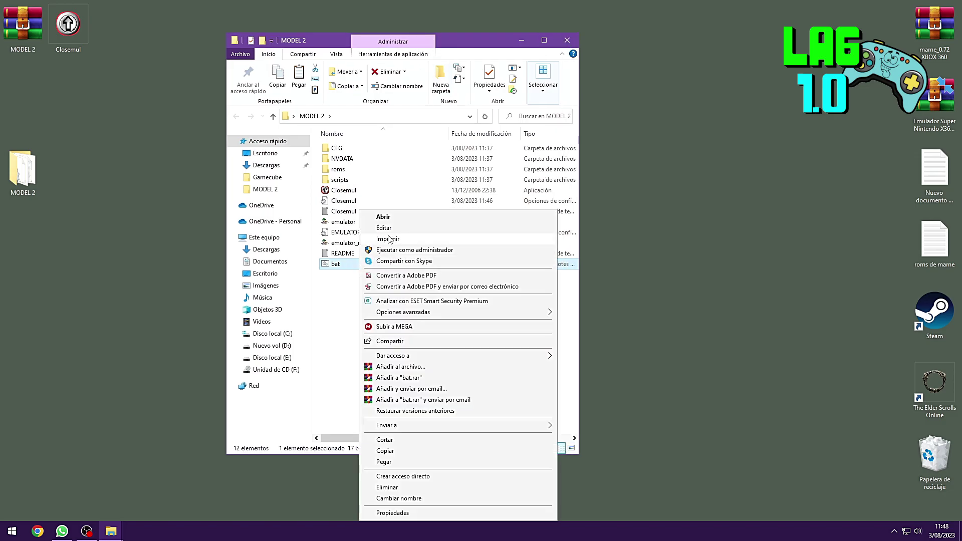
click(392, 235)
drag(655, 21, 614, 98)
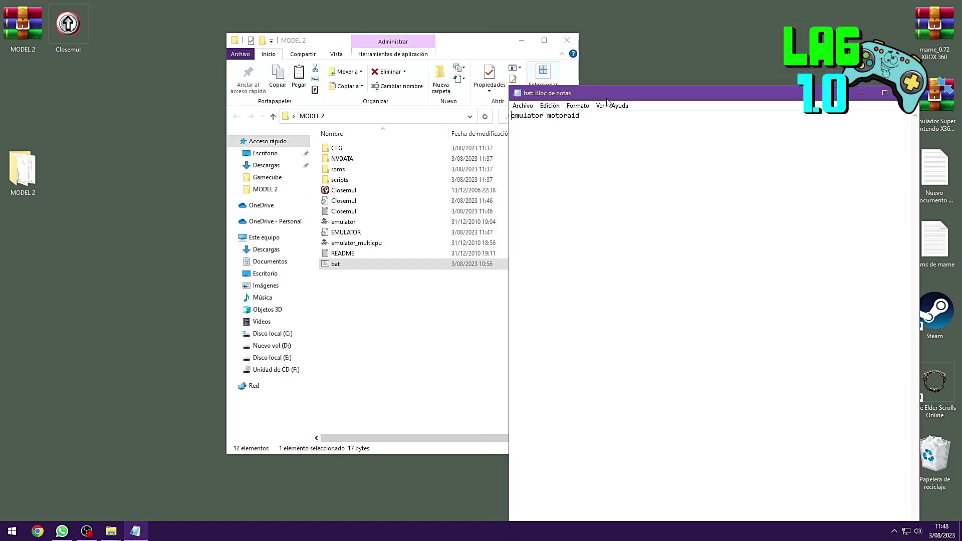
- Replace the word emulator in the bat file with Closemul, copied from the Closemul application's file name
drag(542, 116, 515, 116)
right_click(346, 191)
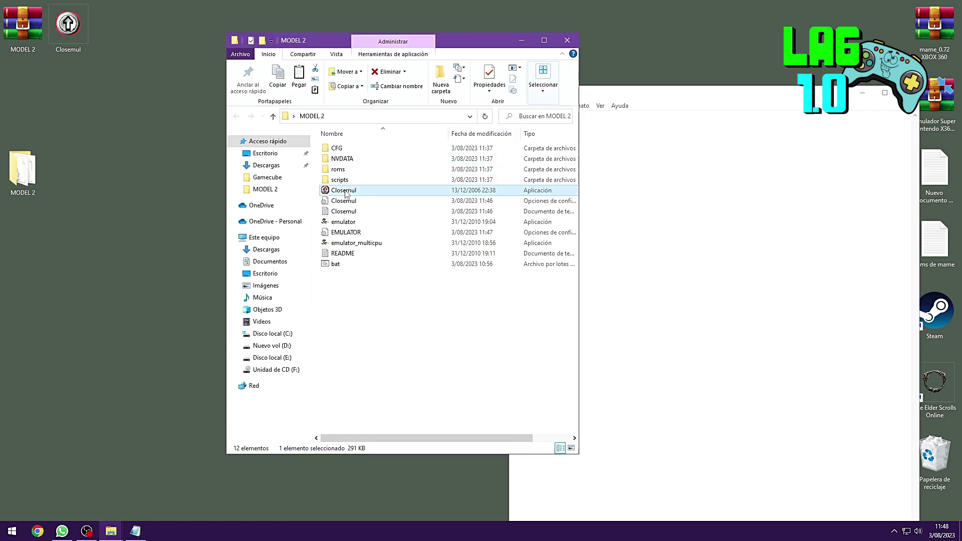
click(385, 464)
key(cmd+c)
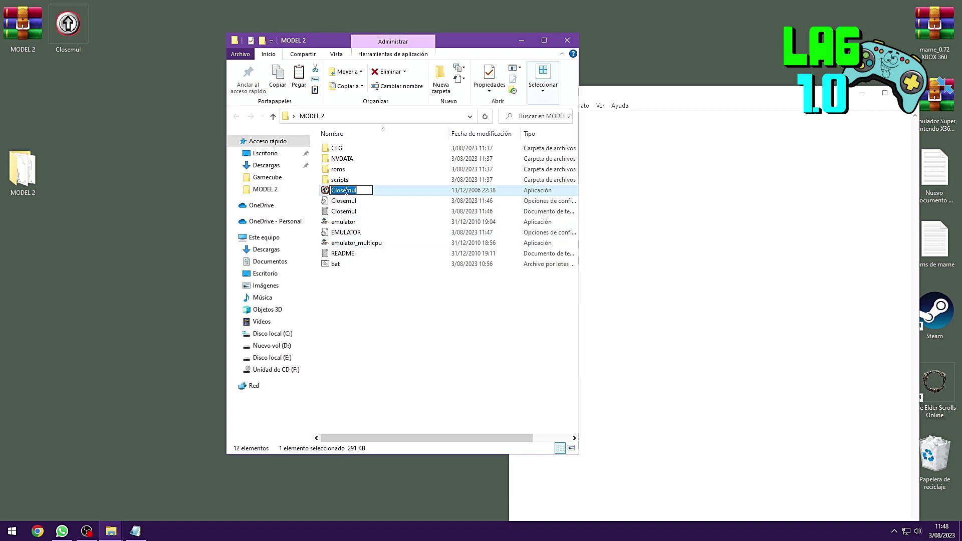
right_click(355, 194)
click(372, 223)
click(546, 115)
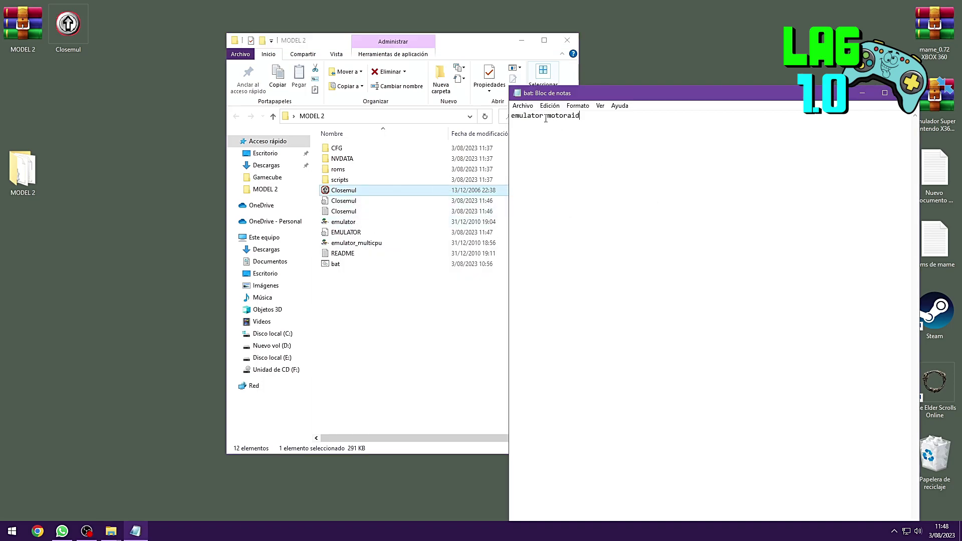
drag(544, 115, 511, 115)
right_click(521, 115)
click(559, 162)
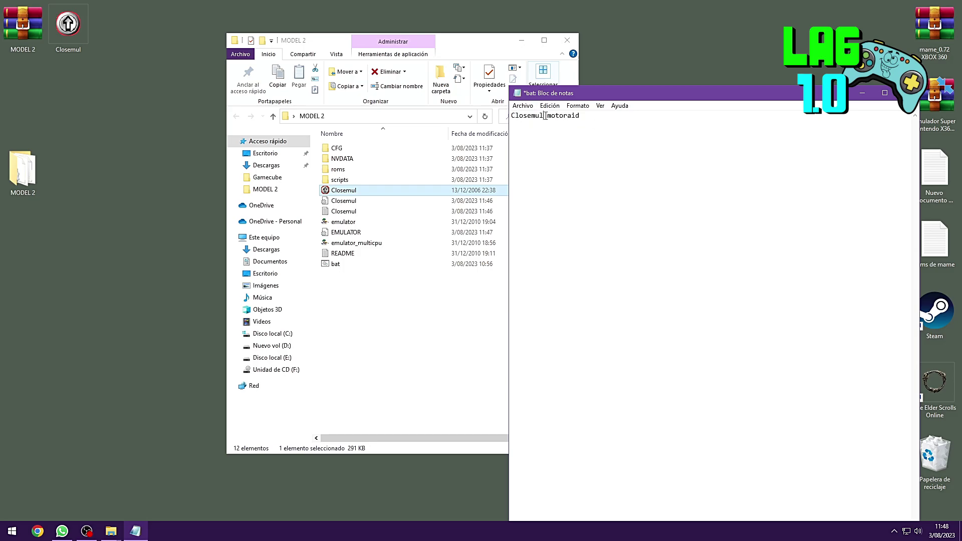
- Replace motoraid in the bat file with vstriker, copied from the ROM archive's file name in the roms folder
double_click(354, 171)
right_click(350, 170)
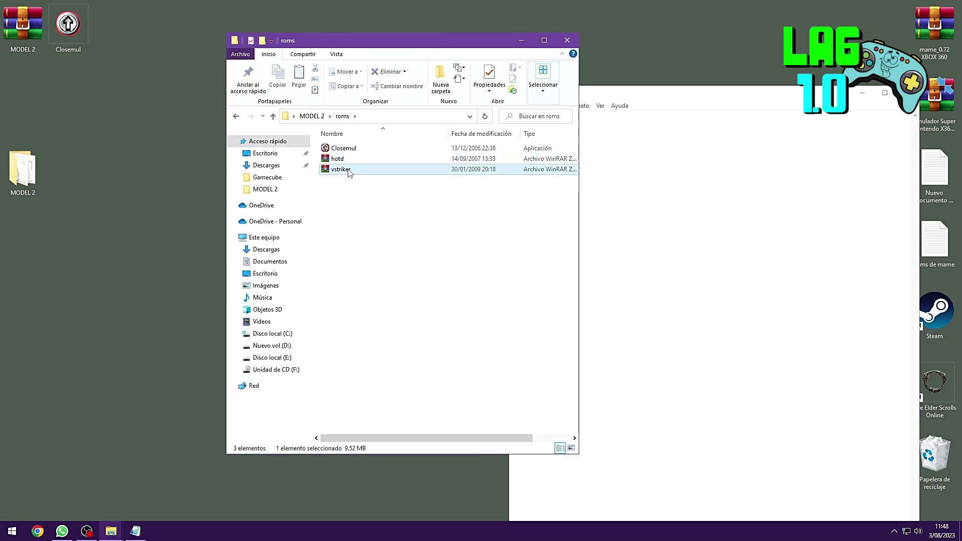
click(384, 399)
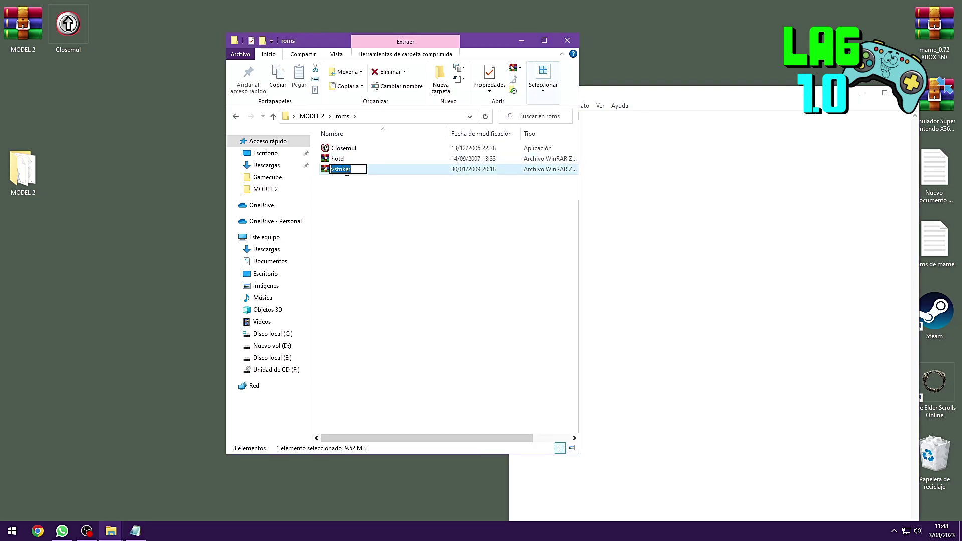
right_click(346, 169)
click(380, 203)
click(700, 226)
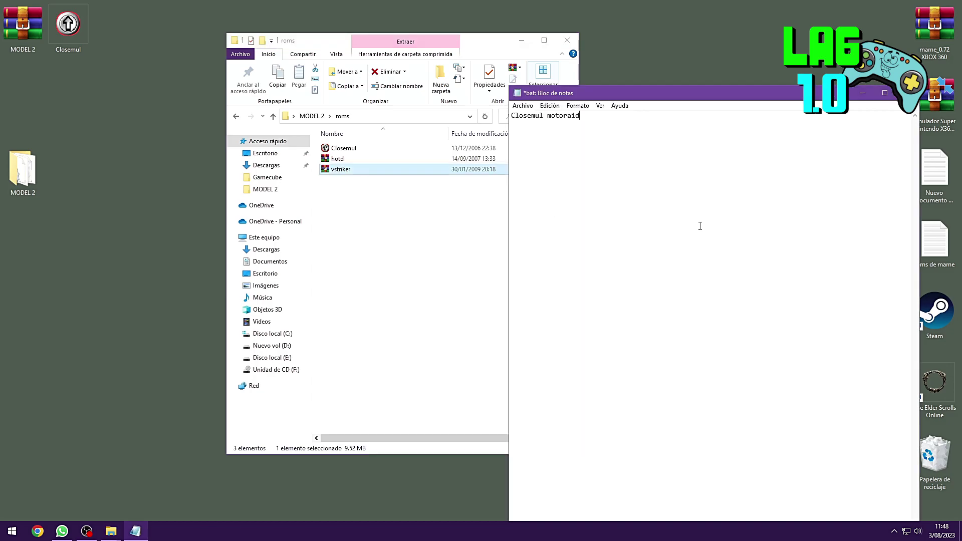
double_click(548, 115)
right_click(575, 119)
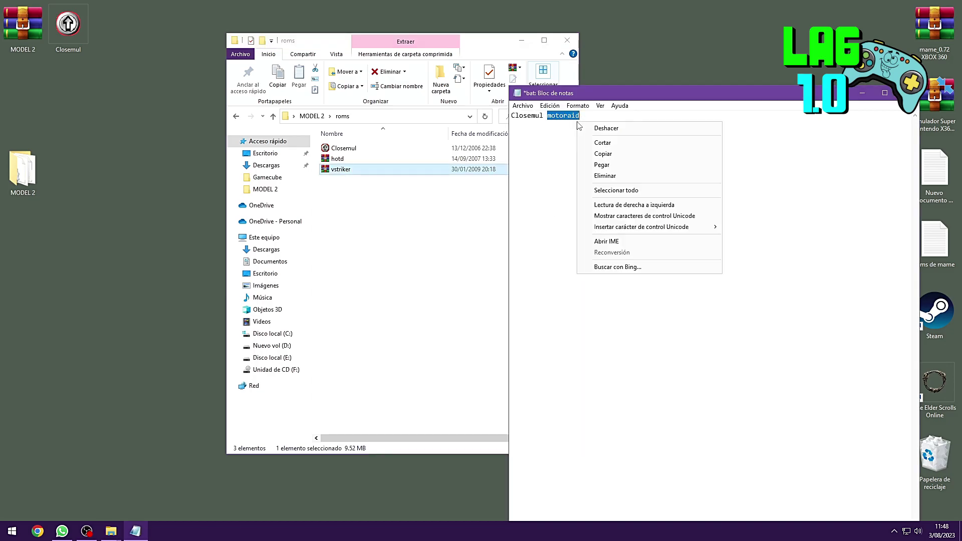
click(616, 166)
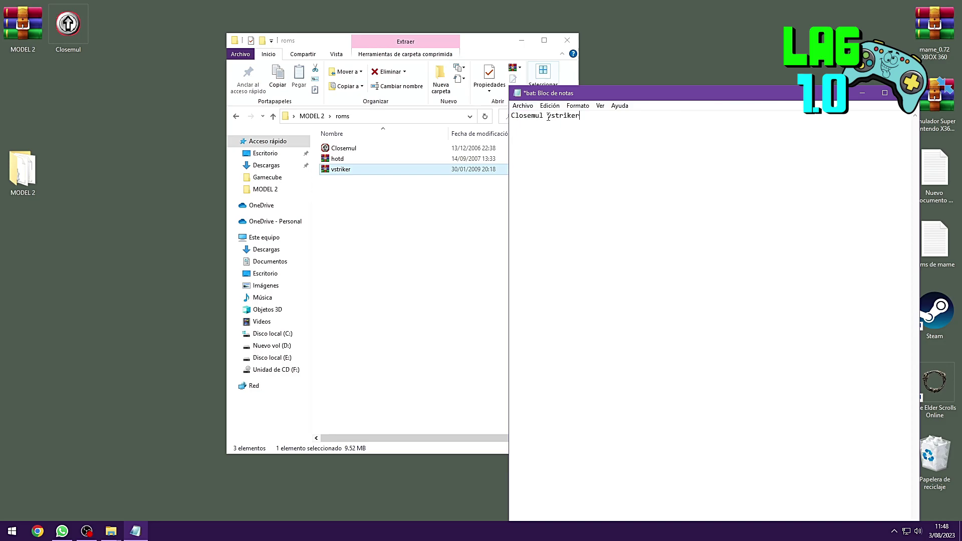
- Copy the word vstriker, save the edited batch file as vstriker.bat in the MODEL 2 folder, and close it
drag(548, 116, 587, 117)
right_click(569, 117)
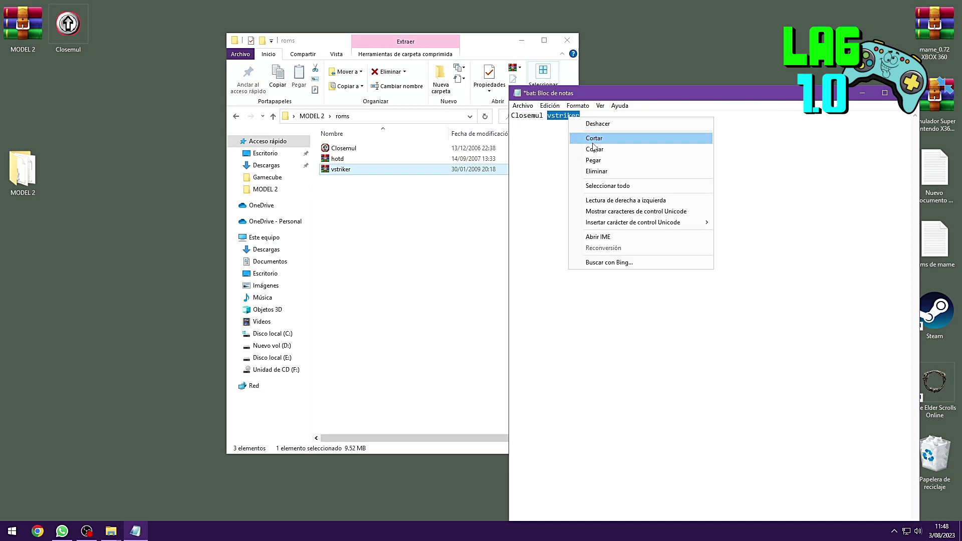
click(601, 151)
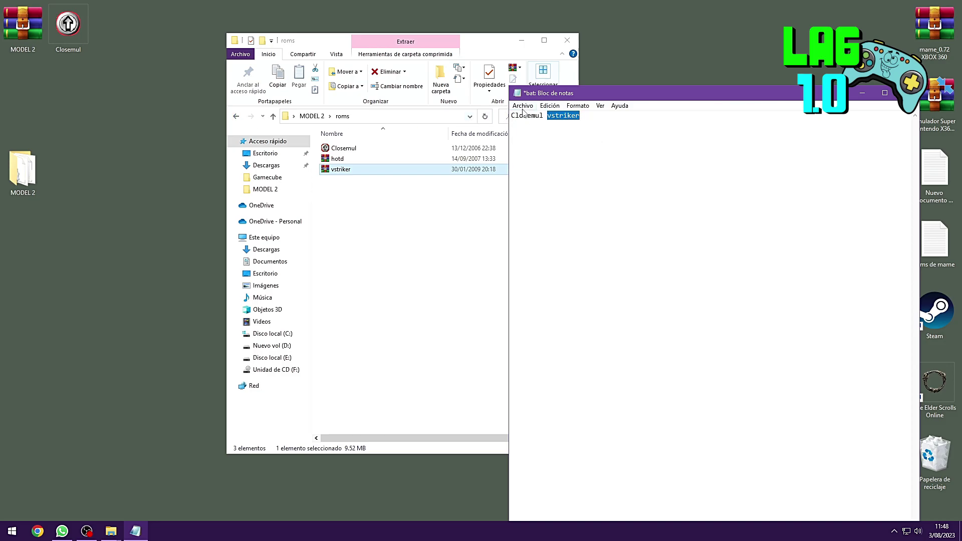
click(523, 106)
click(547, 161)
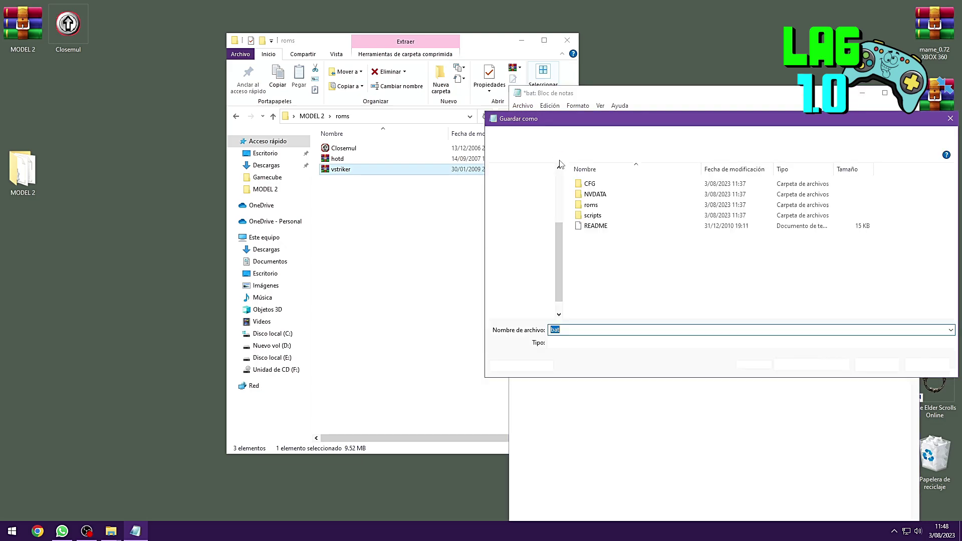
right_click(563, 329)
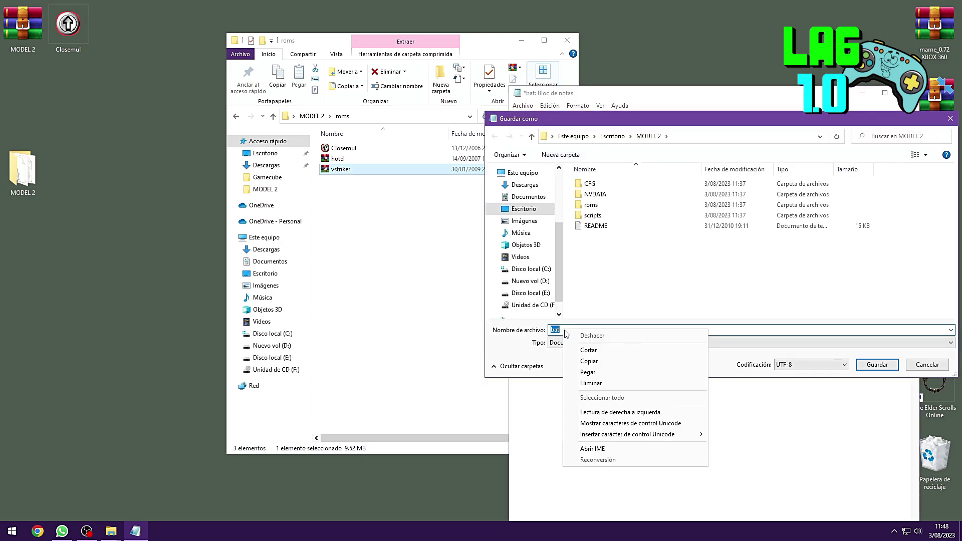
click(594, 371)
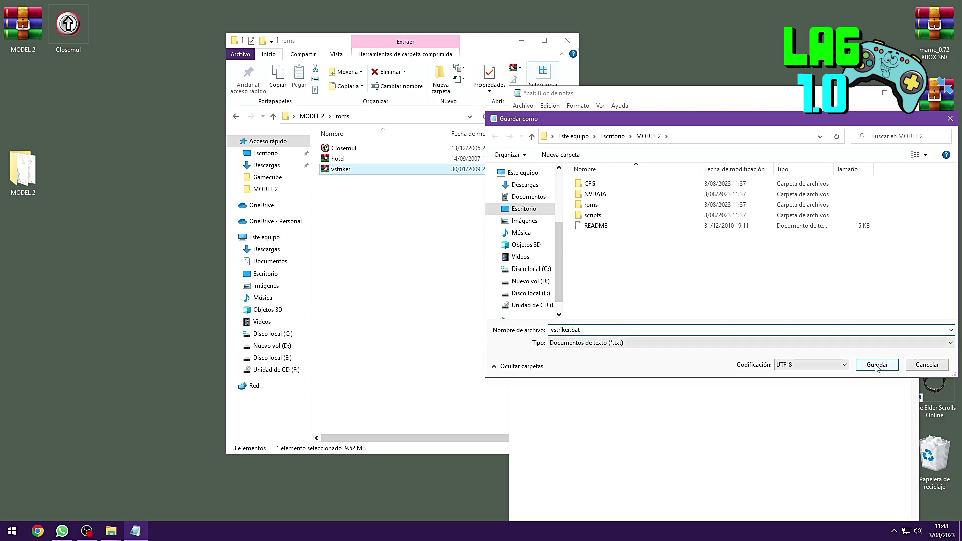
click(877, 364)
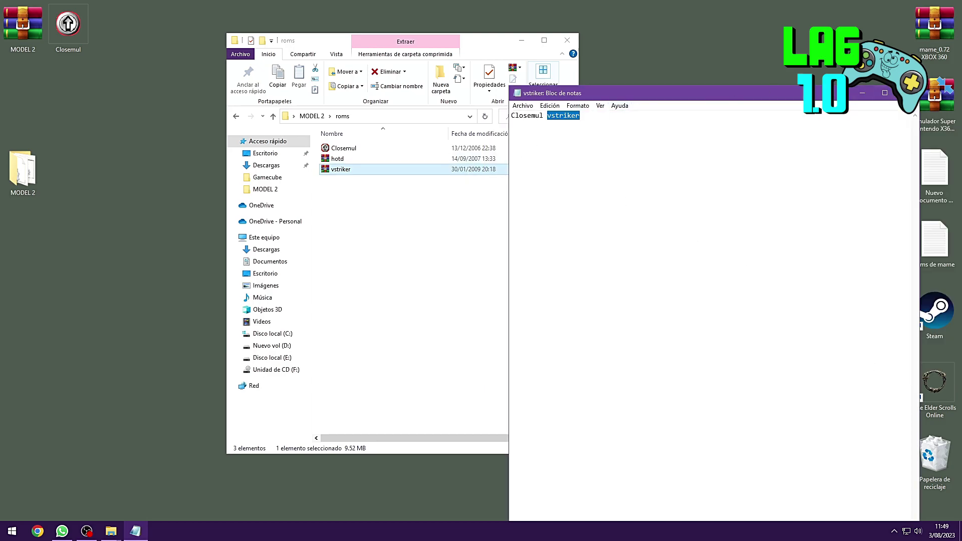
click(907, 93)
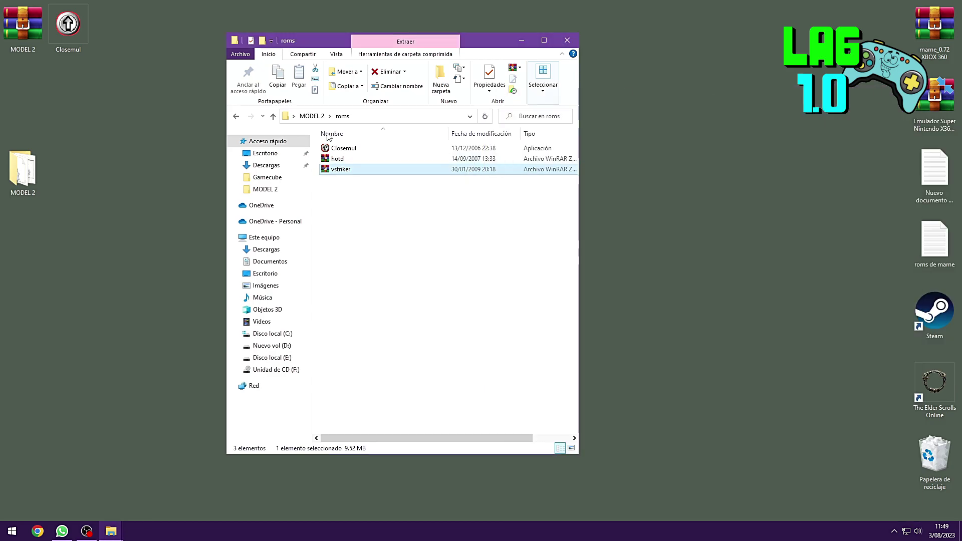
- Run the vstriker batch file from the MODEL 2 folder, insert a credit and start the game, and exit with Escape
click(236, 116)
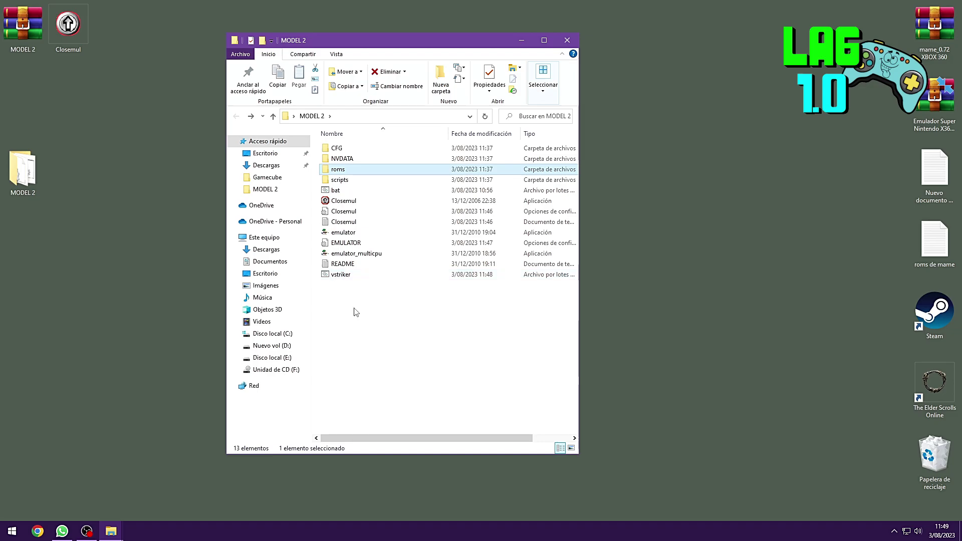
double_click(345, 275)
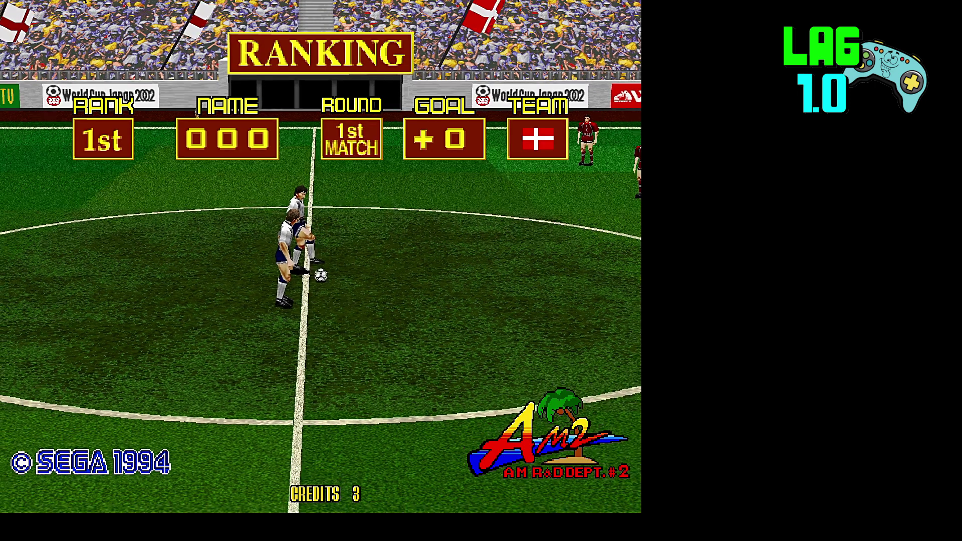
key(5)
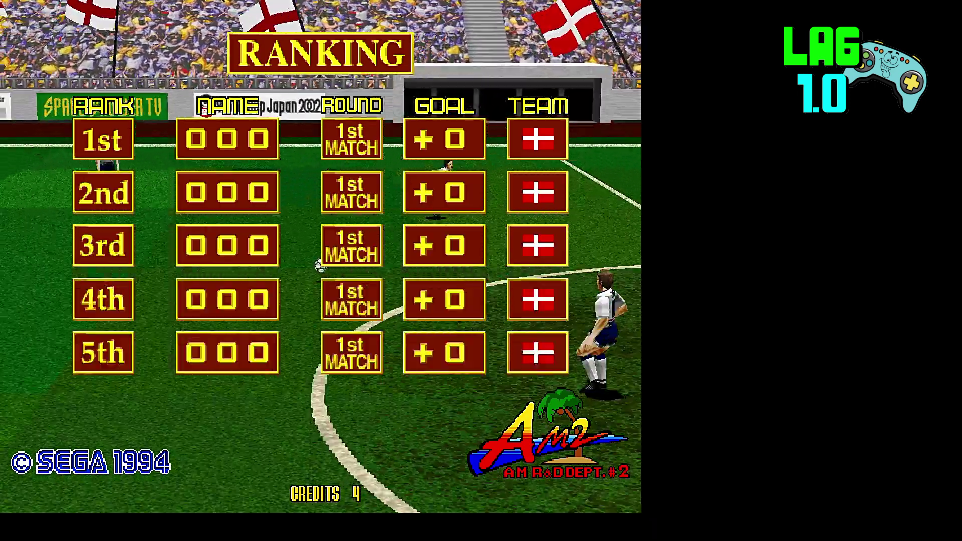
key(1)
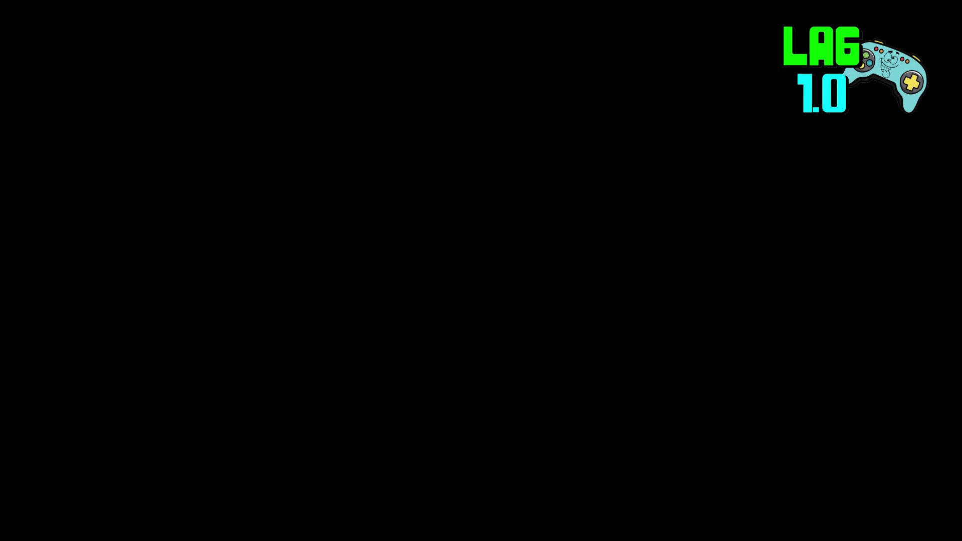
key(Escape)
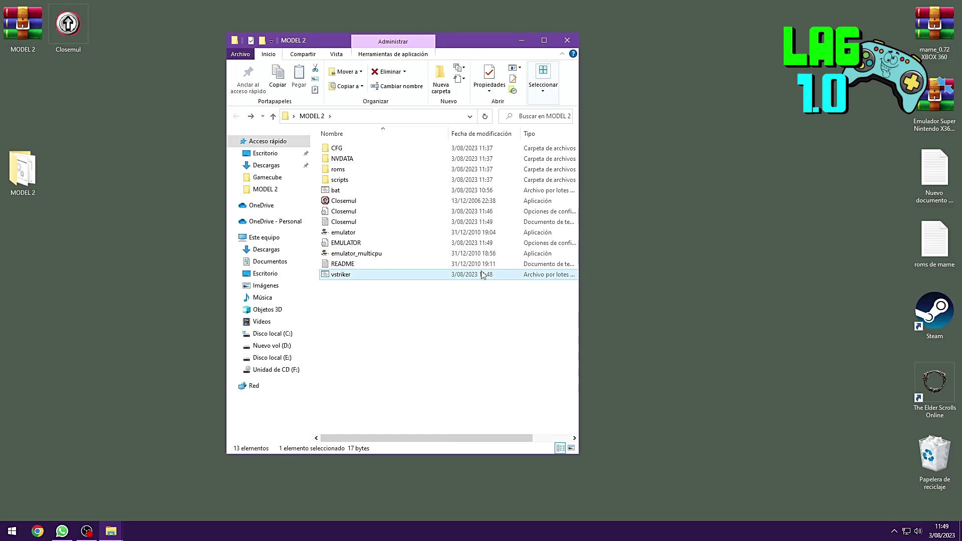
- Open the original bat file in the MODEL 2 folder for editing and place its window beside the folder
right_click(349, 194)
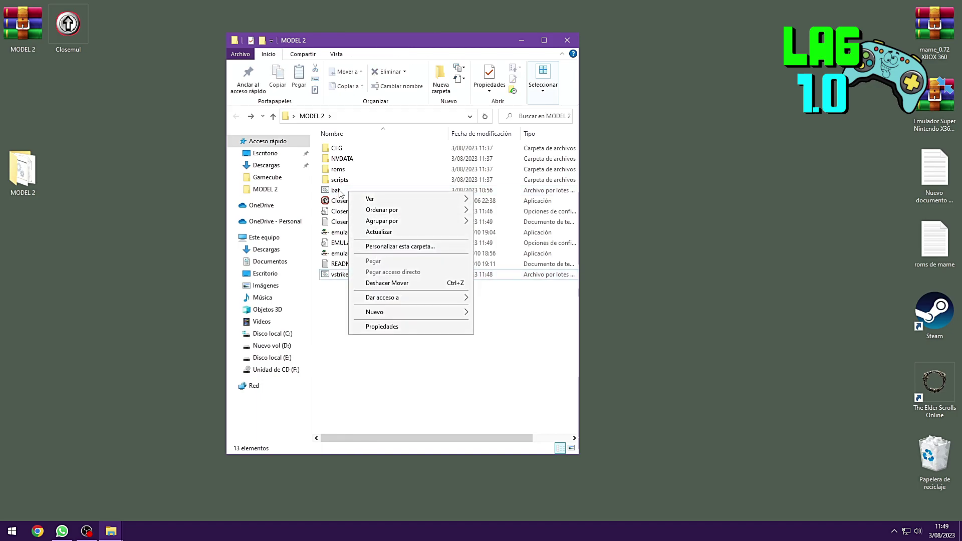
right_click(340, 193)
click(371, 210)
drag(636, 96, 656, 58)
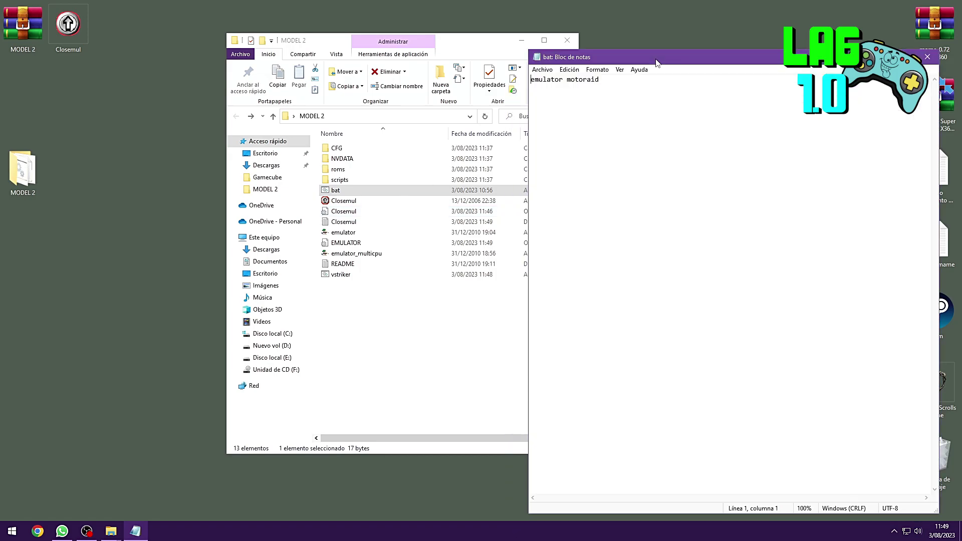
- Replace the word emulator in the bat file with Closemul, copied from the Closemul application's name in MODEL 2
click(346, 203)
right_click(346, 204)
click(391, 467)
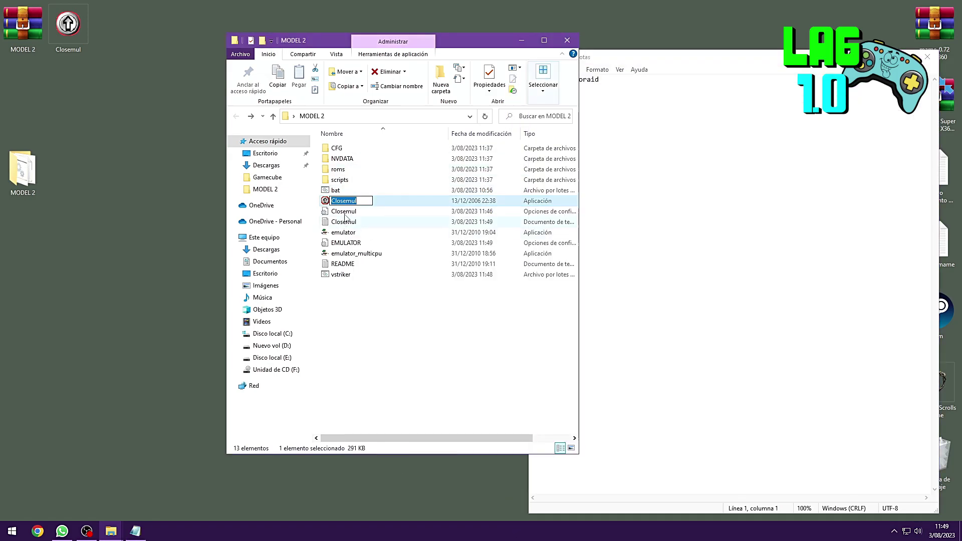
right_click(351, 200)
click(379, 232)
click(621, 79)
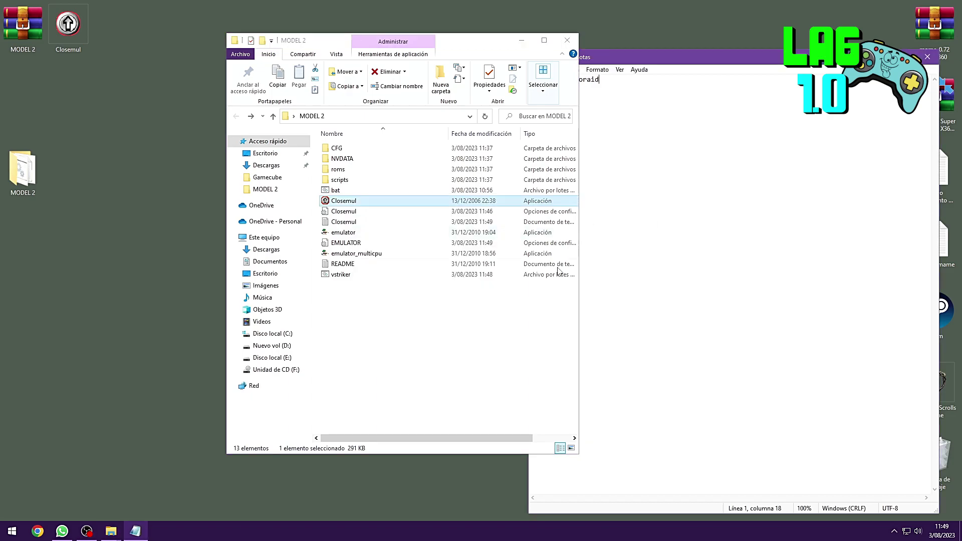
drag(457, 43, 359, 46)
drag(564, 79, 531, 79)
right_click(539, 78)
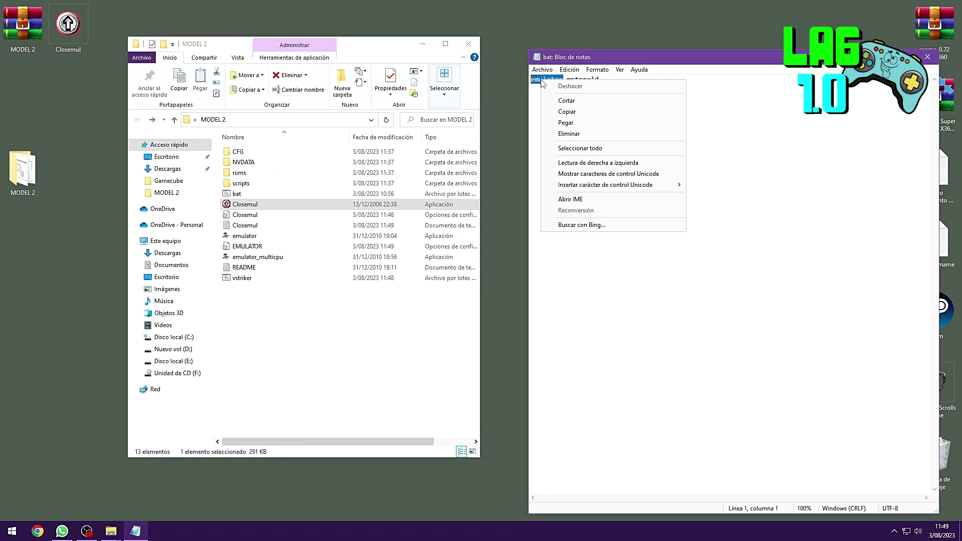
click(571, 123)
- Replace motoraid in the bat file with hotd, copied from the hotd archive's name in the roms folder
double_click(241, 174)
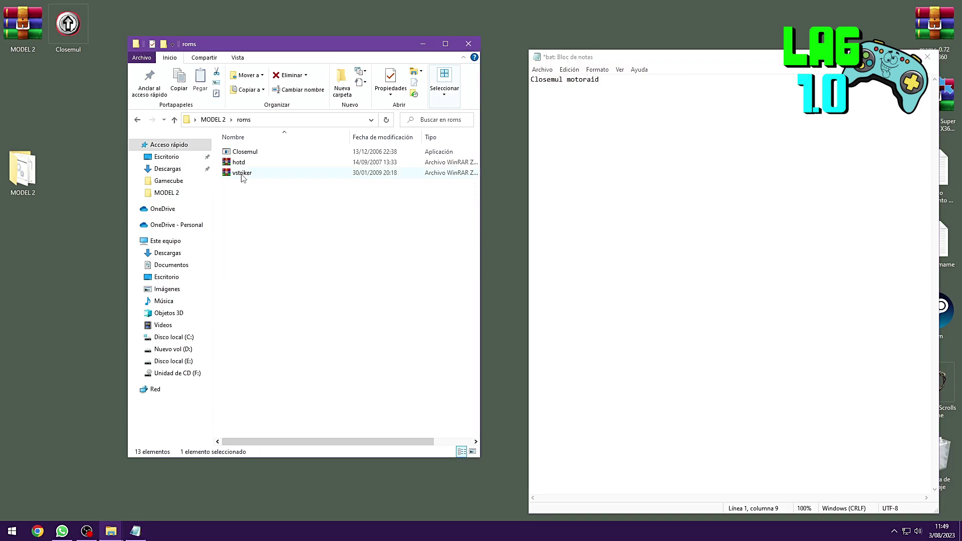
right_click(243, 166)
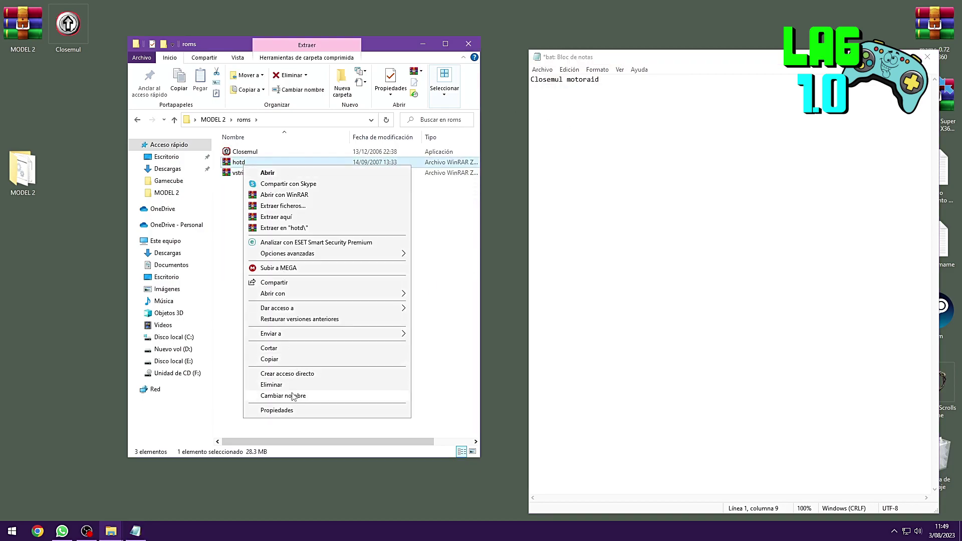
click(270, 394)
right_click(240, 161)
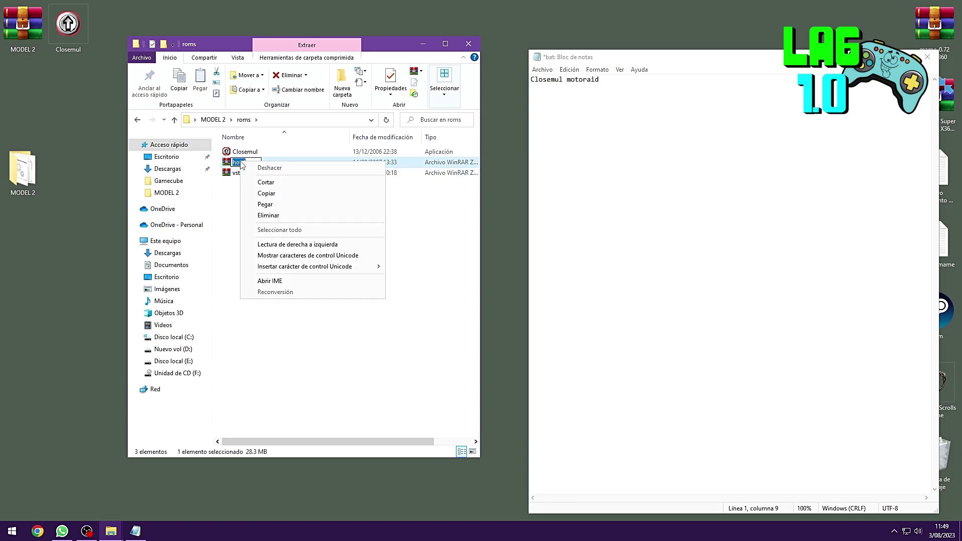
click(261, 190)
drag(566, 80, 601, 80)
right_click(593, 80)
click(621, 122)
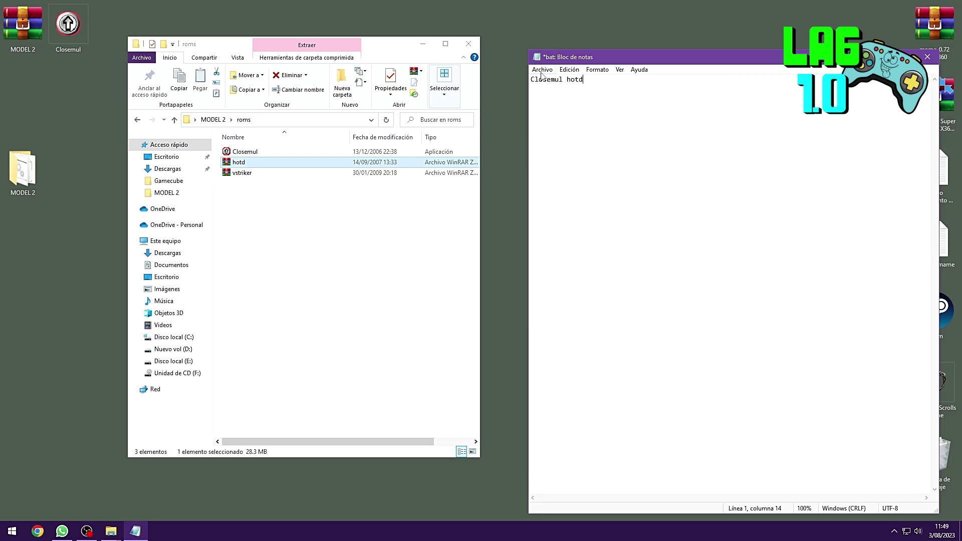
- Copy the word hotd, save the batch file as hotd.bat in the MODEL 2 folder, and close it
double_click(573, 79)
right_click(570, 78)
click(591, 110)
click(543, 70)
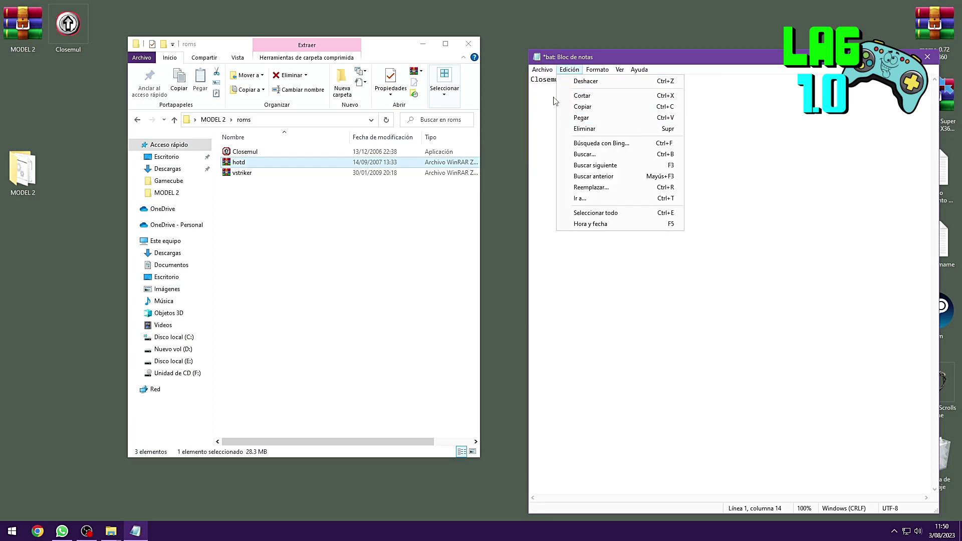
click(557, 125)
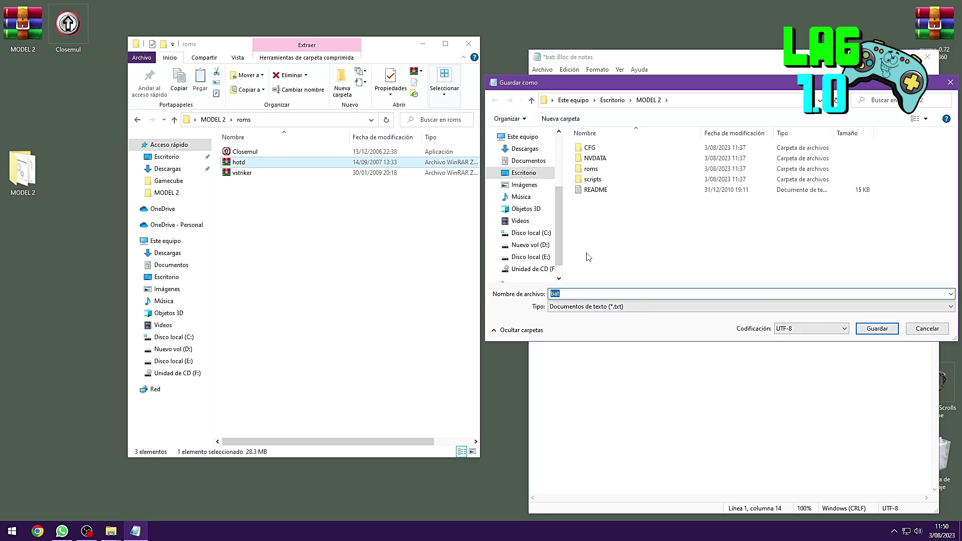
right_click(563, 299)
click(586, 339)
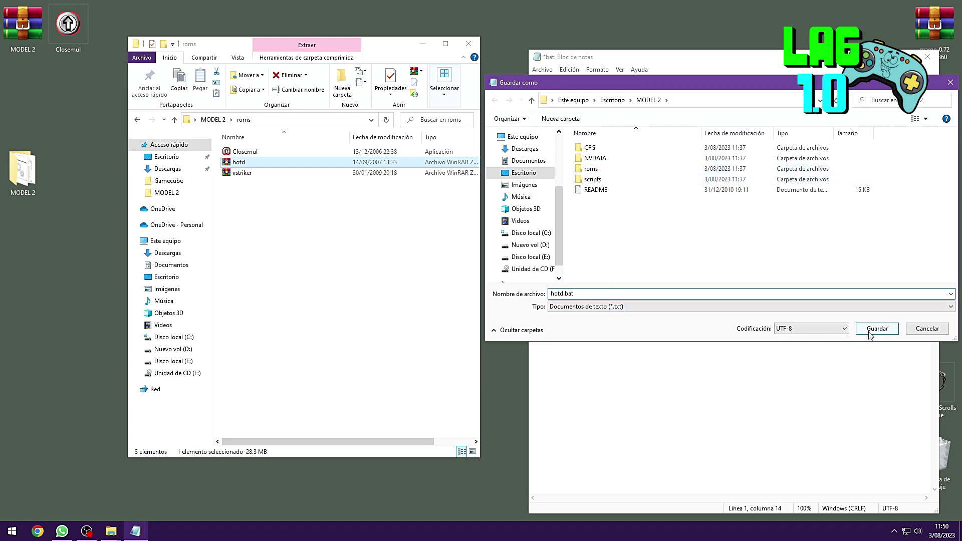
click(876, 328)
click(927, 57)
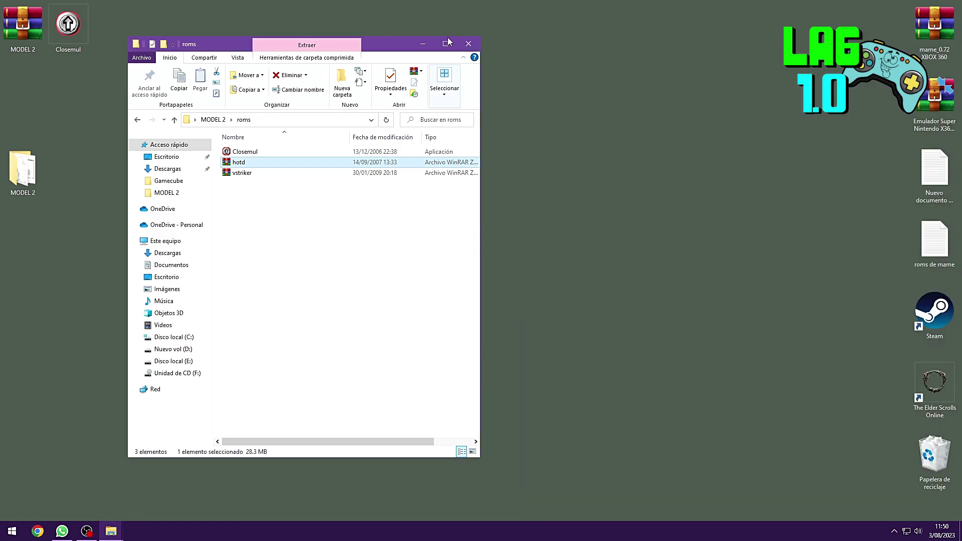
- Return to the MODEL 2 folder and test-run the hotd batch file
click(138, 120)
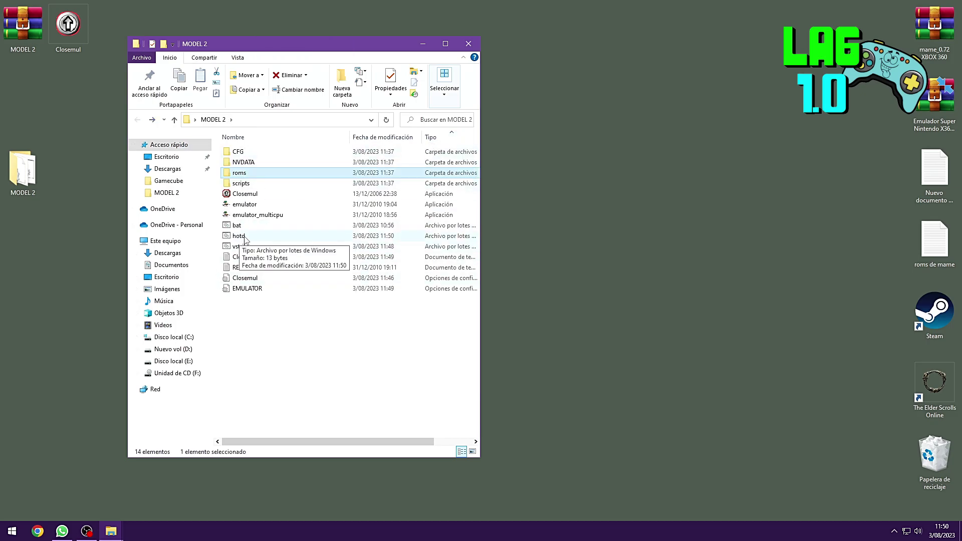
double_click(244, 237)
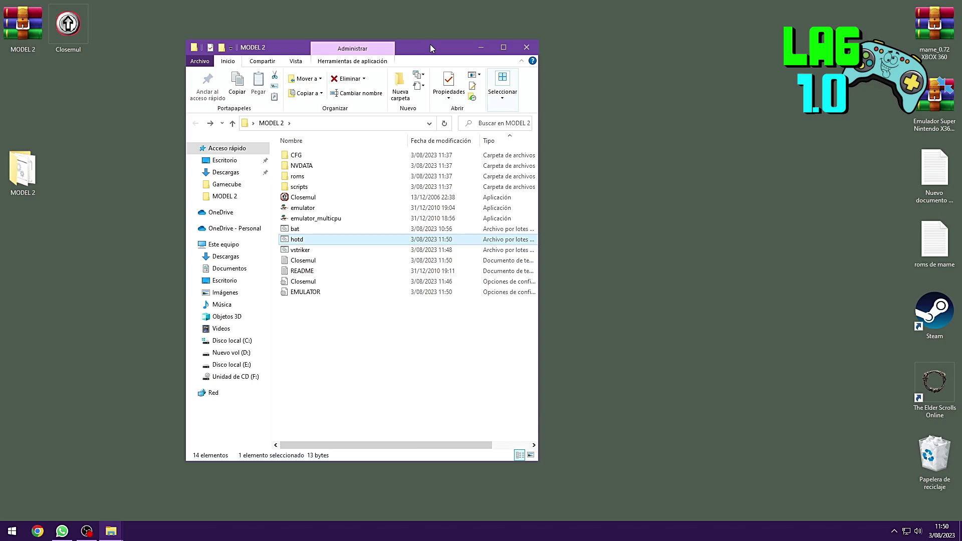
drag(447, 53, 497, 63)
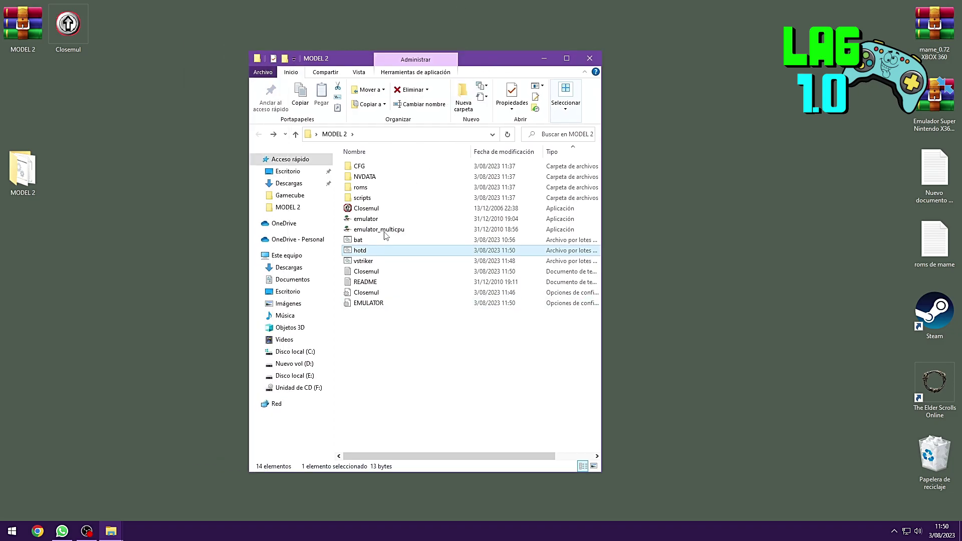
- Create a new folder named lnk inside the MODEL 2 folder
right_click(381, 377)
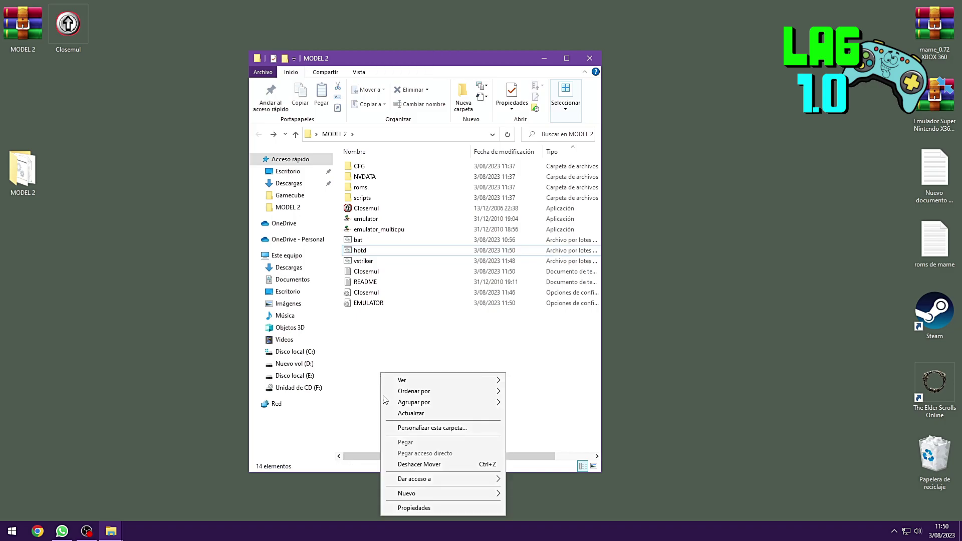
mouse_move(415, 496)
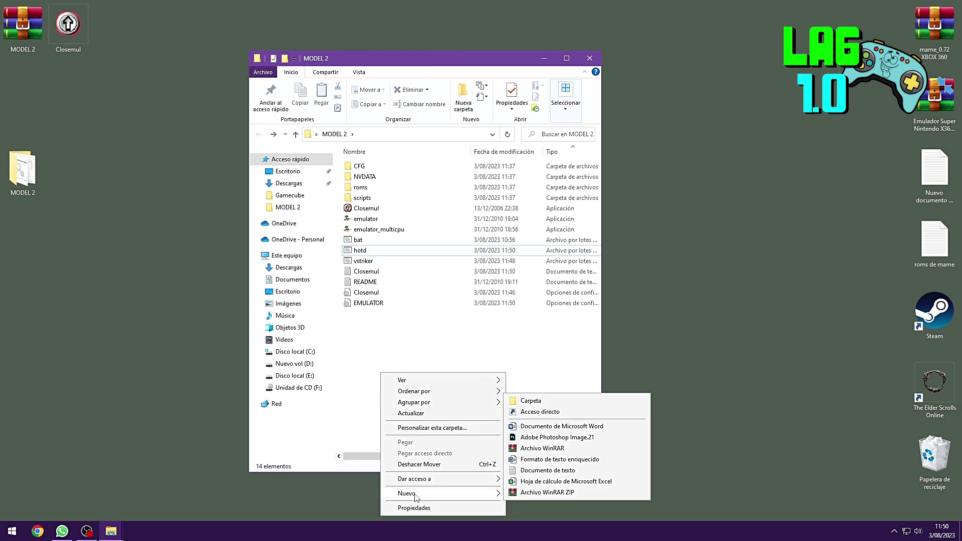
click(535, 401)
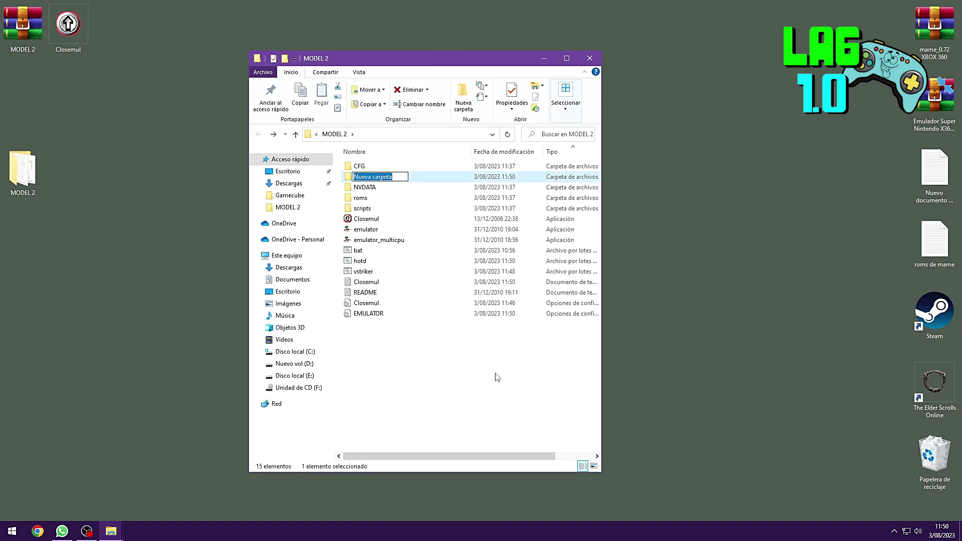
key(BackSpace)
text(lnk)
click(460, 368)
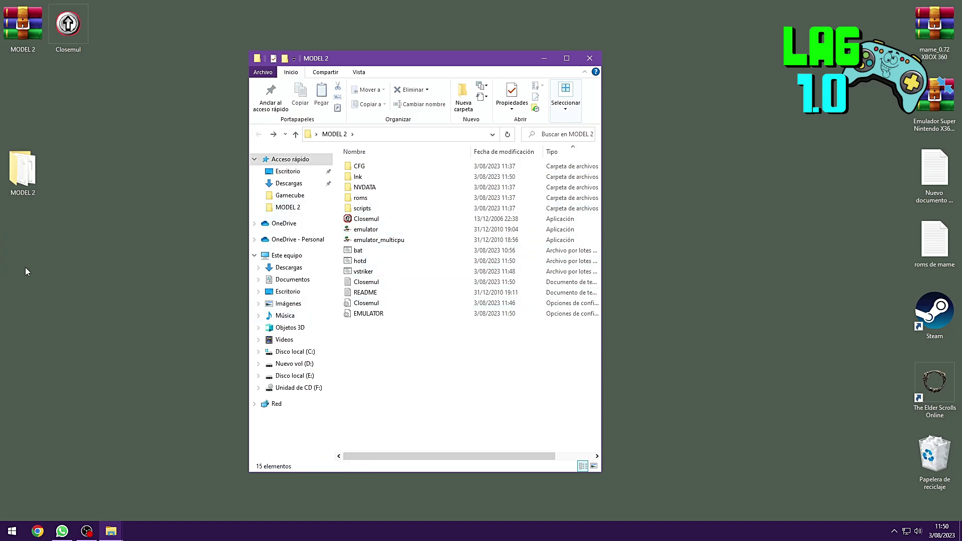
- Create shortcuts of the hotd and vstriker batch files and move both into the lnk folder
drag(435, 61, 431, 37)
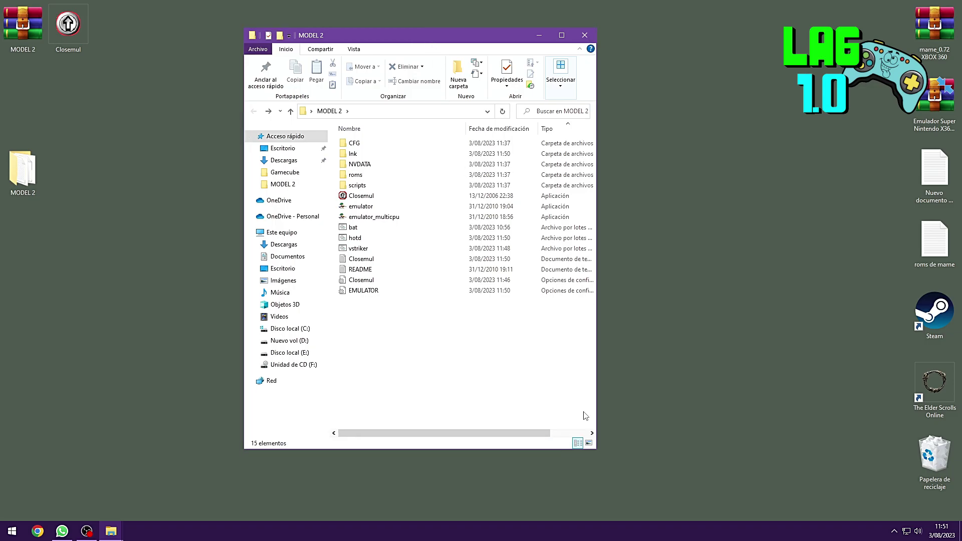
drag(596, 452, 646, 473)
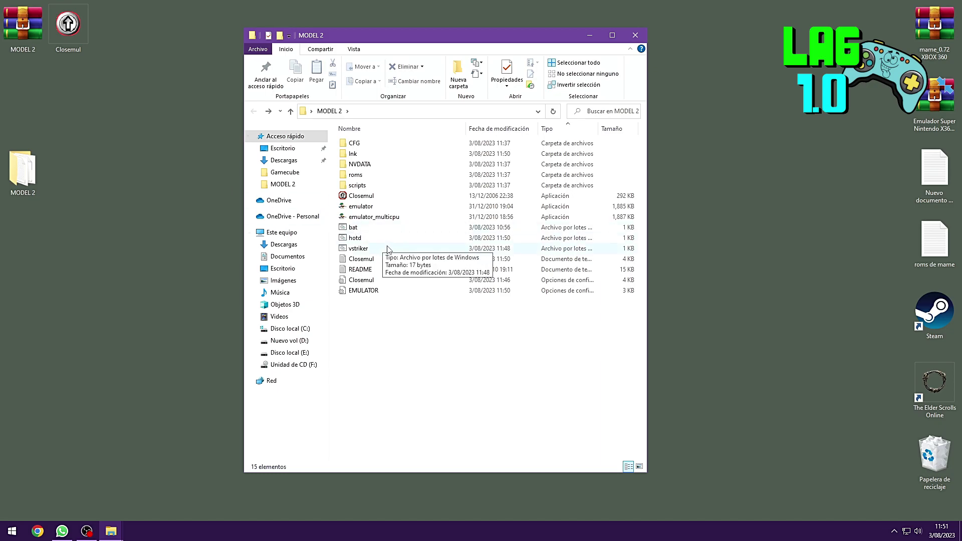
drag(400, 249, 365, 241)
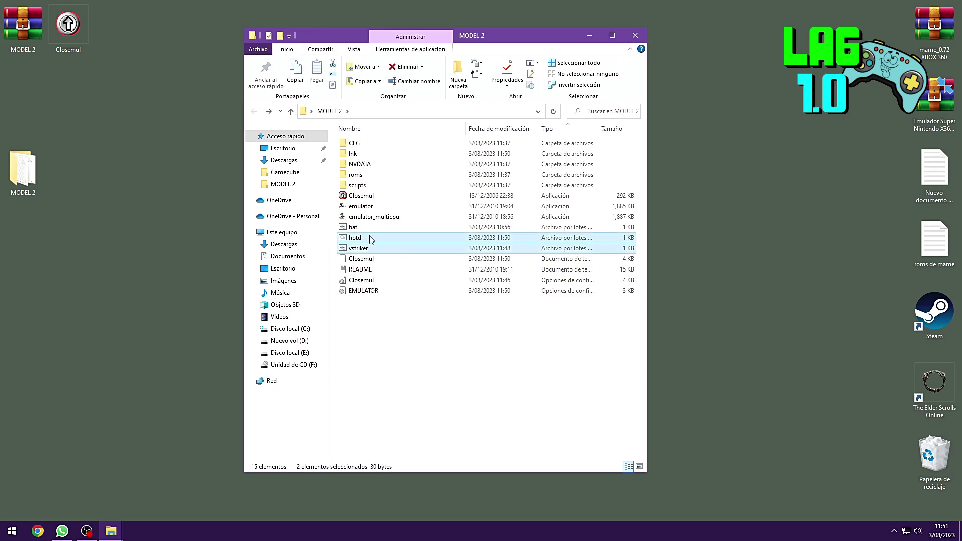
right_click(379, 239)
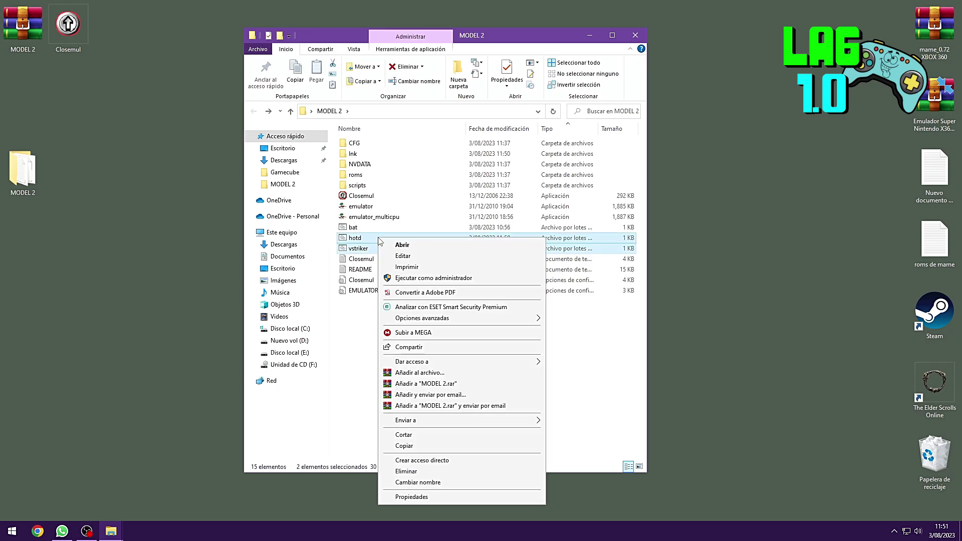
click(422, 460)
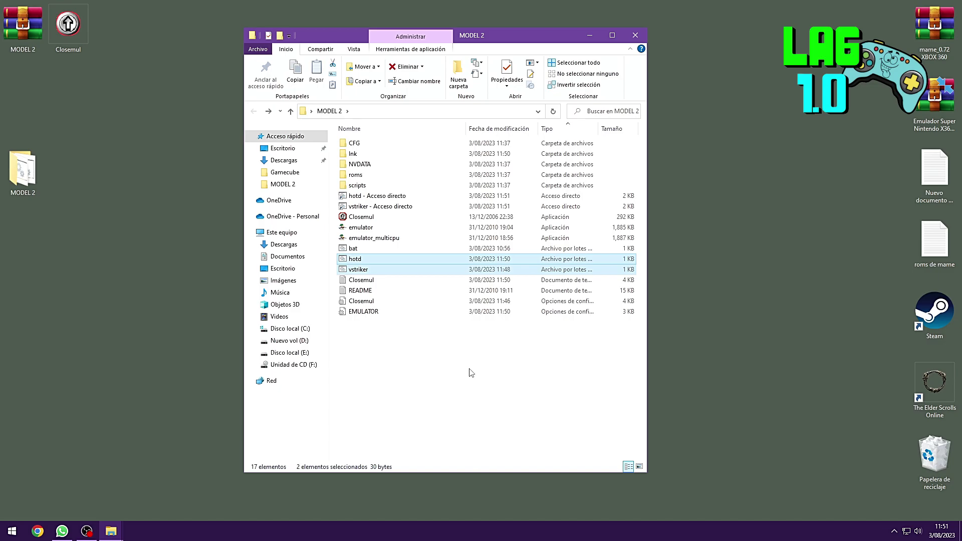
drag(442, 212, 353, 153)
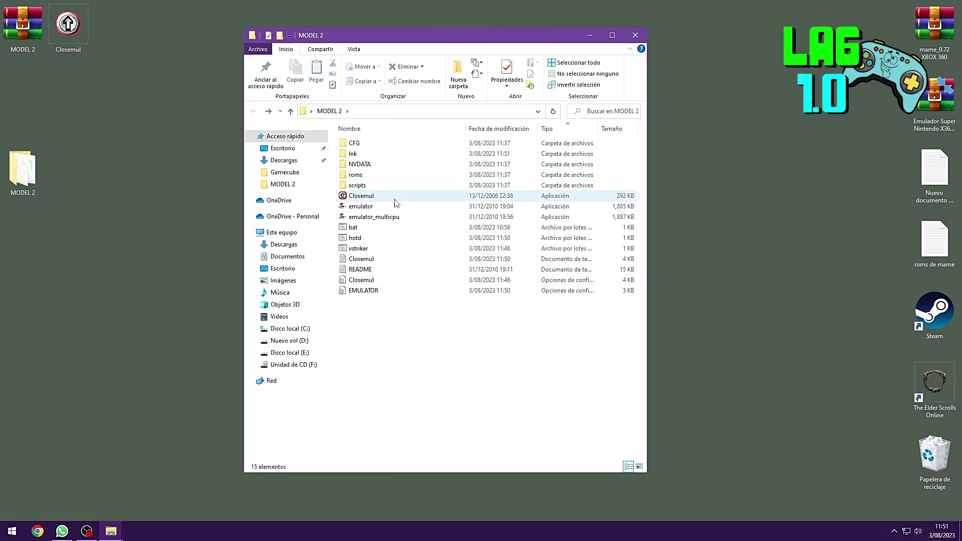
- In the lnk folder, rename the hotd shortcut to hotd by removing its "- Acceso directo" suffix
double_click(360, 155)
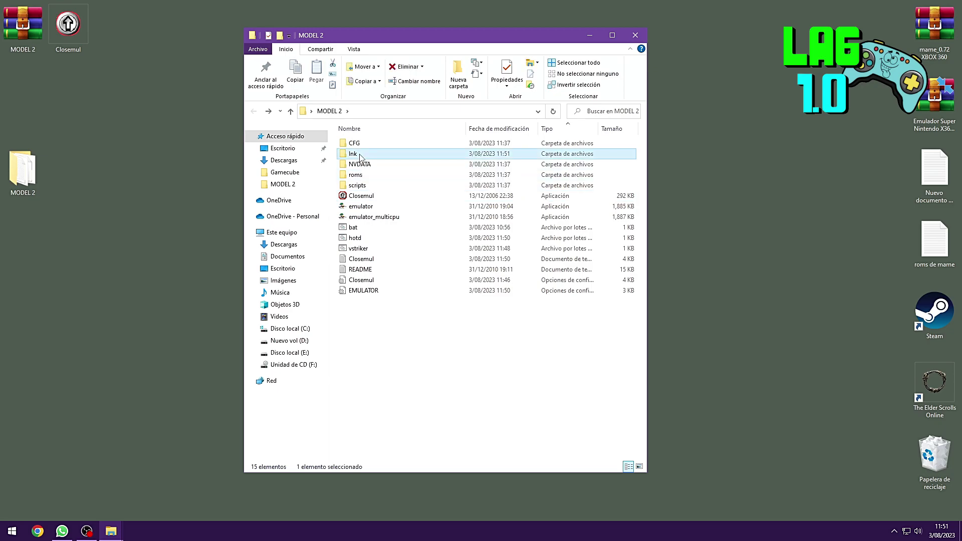
right_click(391, 148)
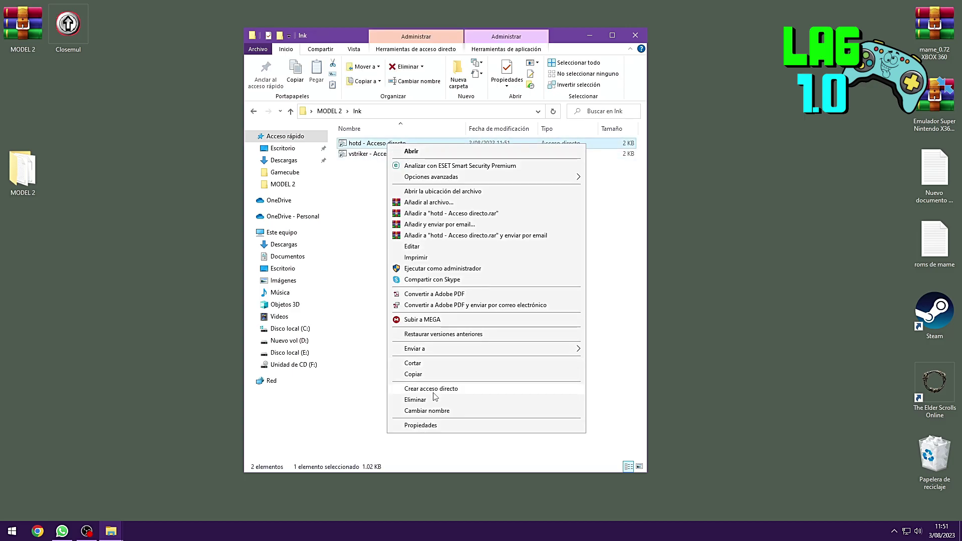
click(427, 410)
drag(361, 143, 413, 143)
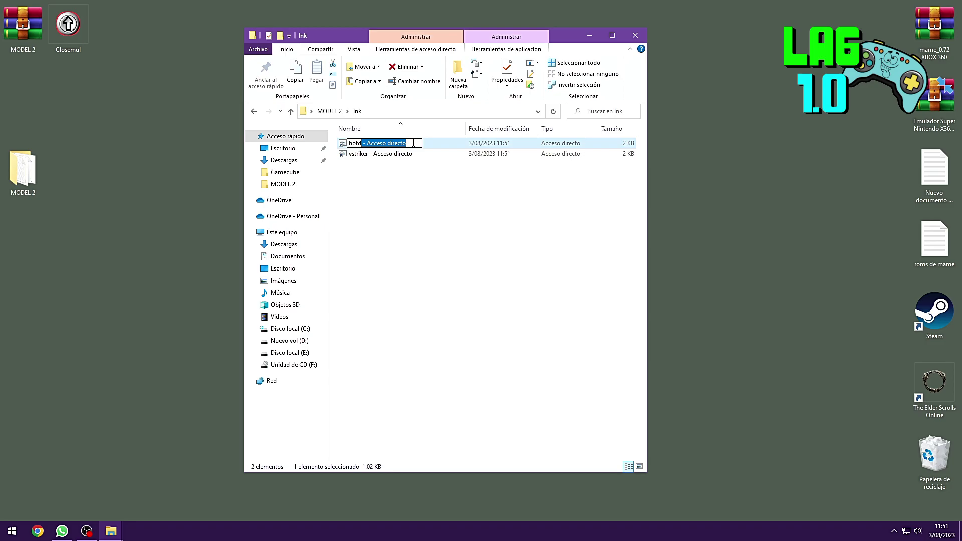
key(BackSpace)
- Rename the vstriker shortcut to vstriker without the "- Acceso directo" suffix, and return to the MODEL 2 folder
right_click(382, 155)
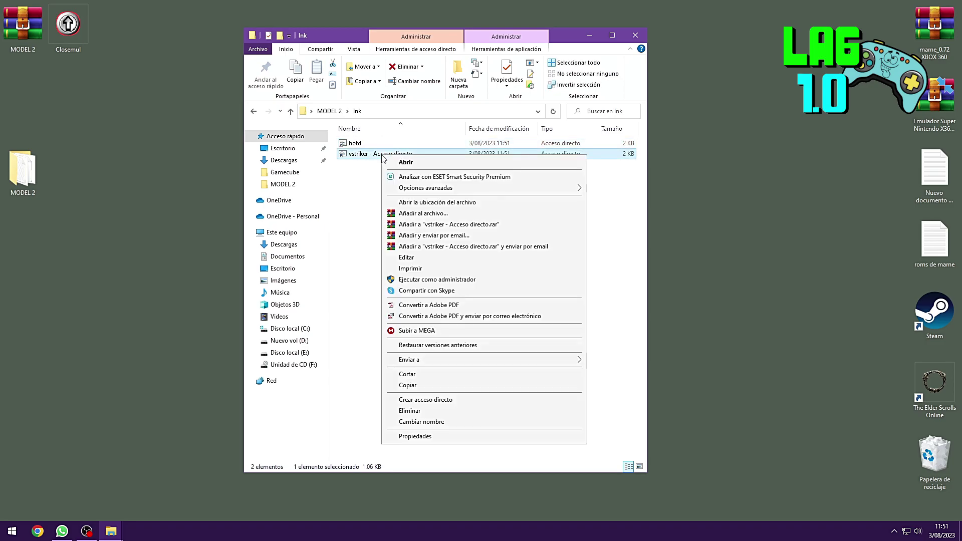
click(413, 421)
drag(369, 154, 419, 154)
key(BackSpace)
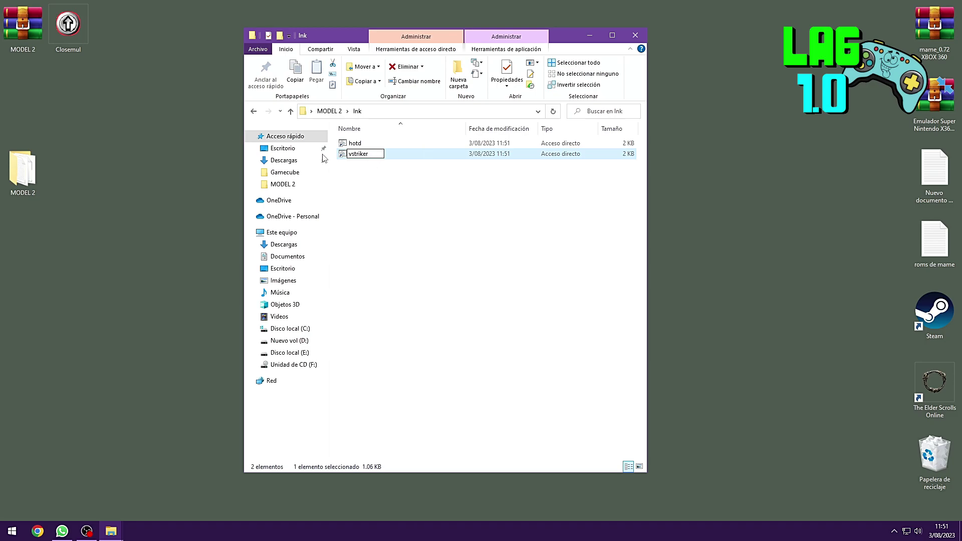
click(254, 112)
- Test-run the hotd shortcut from the lnk folder, and return to the MODEL 2 folder
double_click(346, 152)
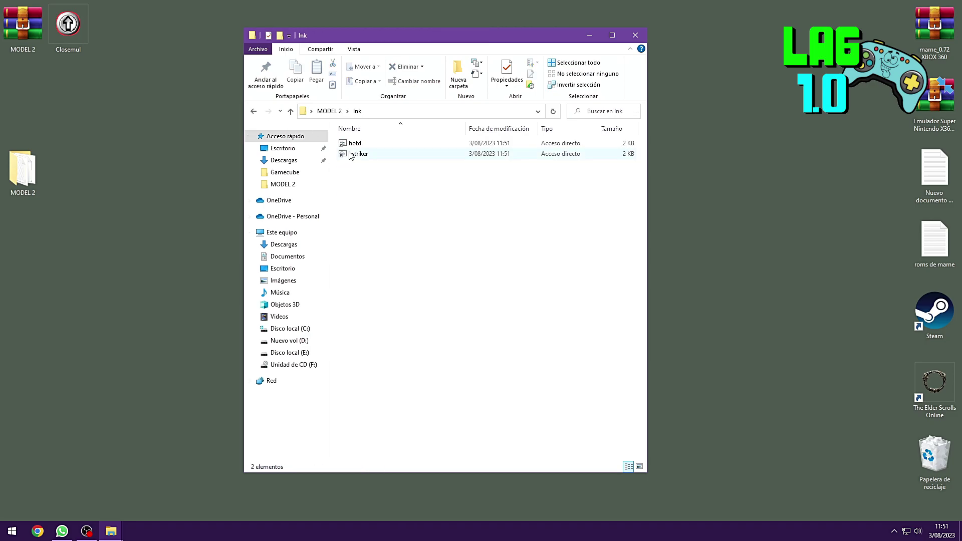
double_click(355, 144)
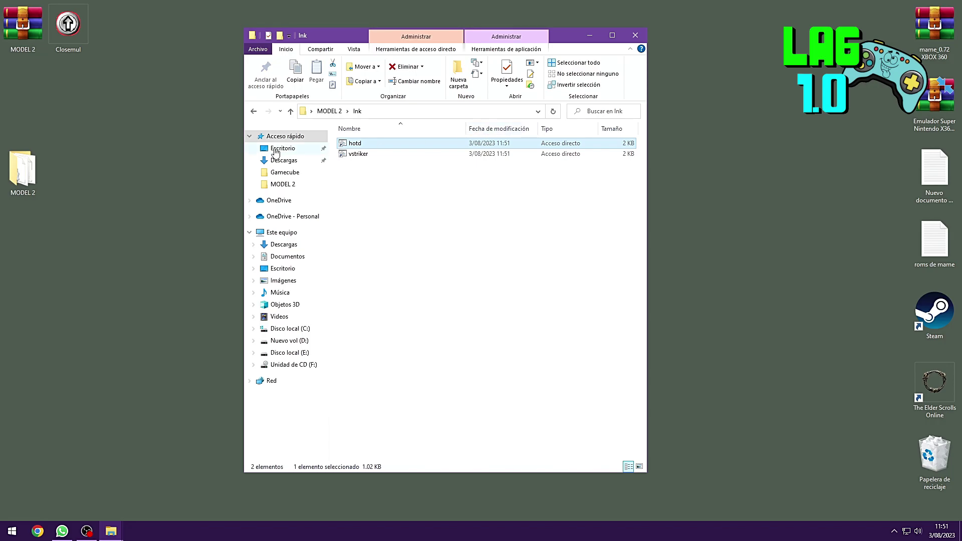
click(254, 111)
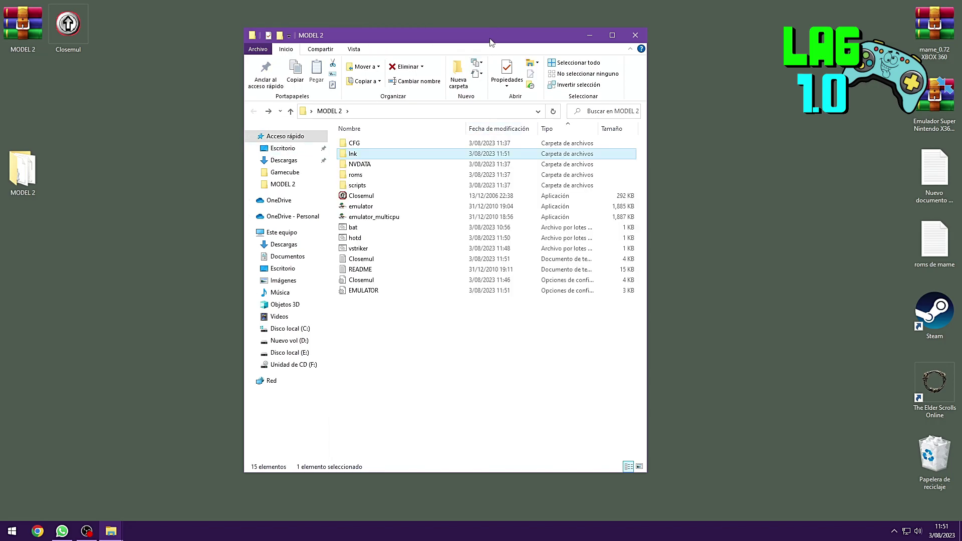
- Copy the LISTA 1 archive from ARCADE\UTILITARIOS on drive E: to the desktop and extract it there
drag(488, 39, 577, 49)
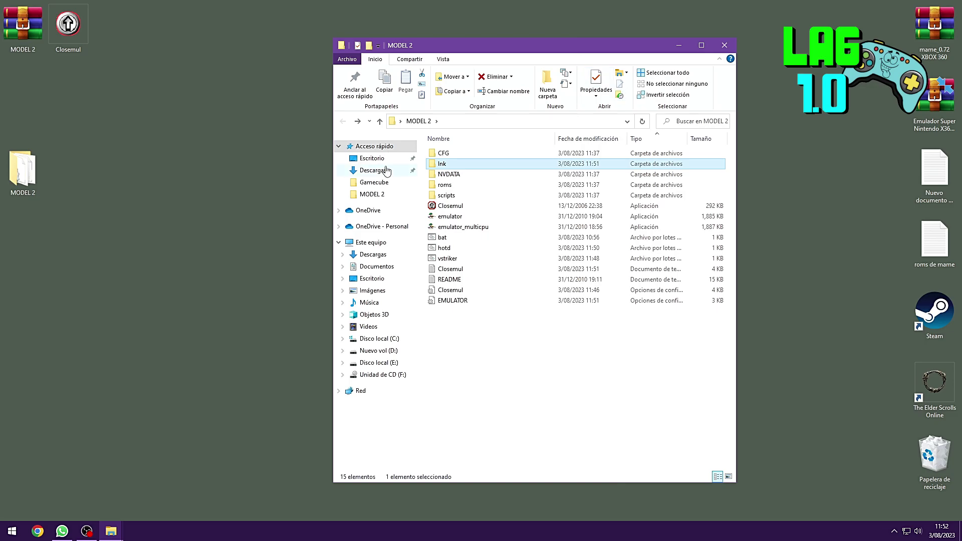
click(3, 539)
click(50, 251)
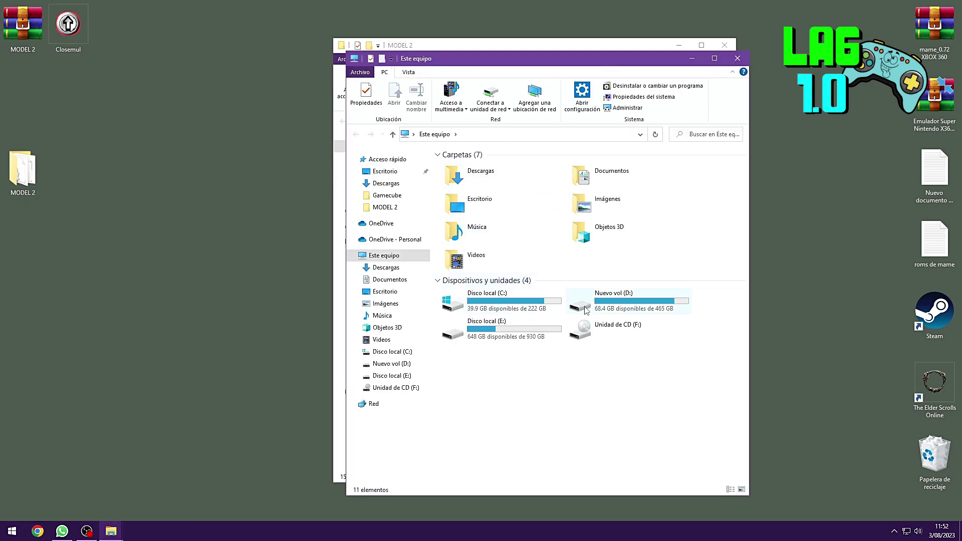
double_click(501, 327)
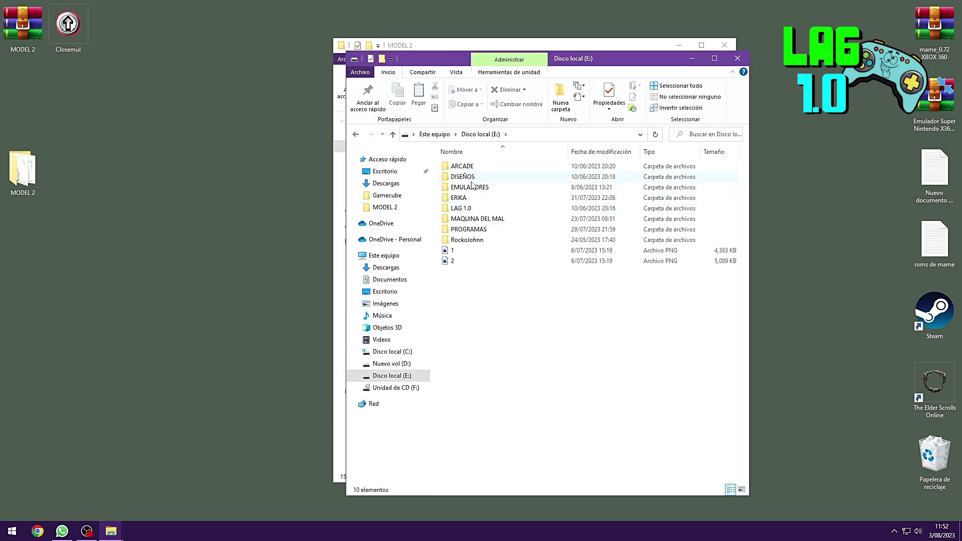
double_click(462, 167)
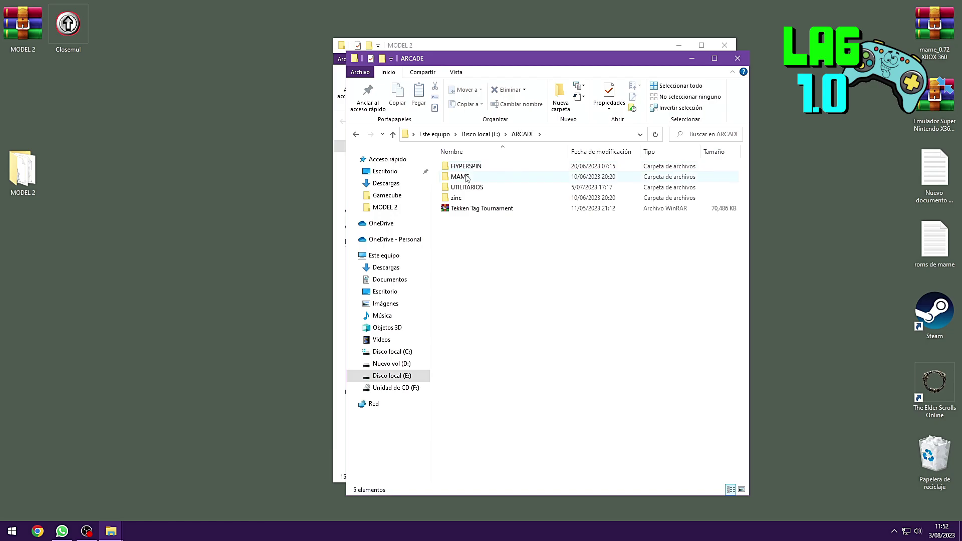
double_click(473, 187)
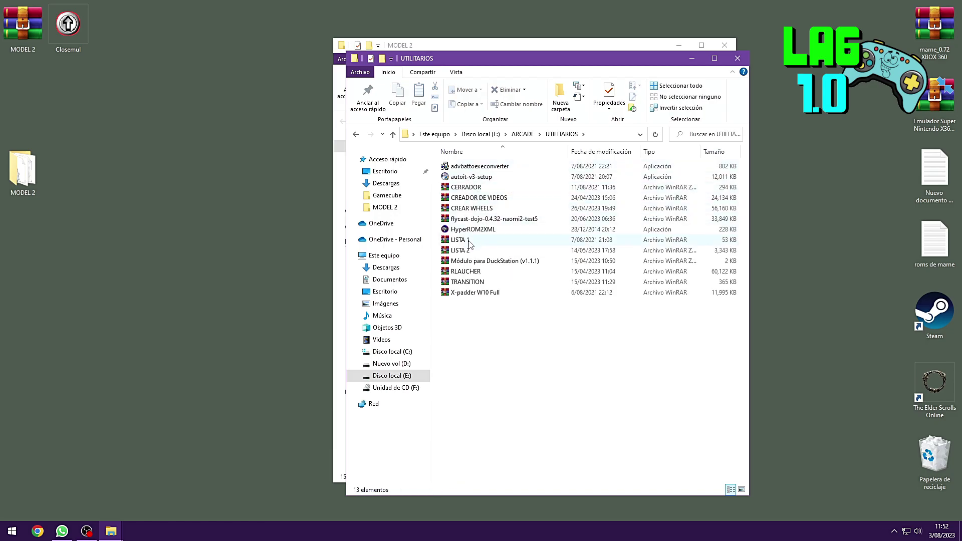
drag(469, 244, 200, 34)
right_click(200, 34)
click(244, 85)
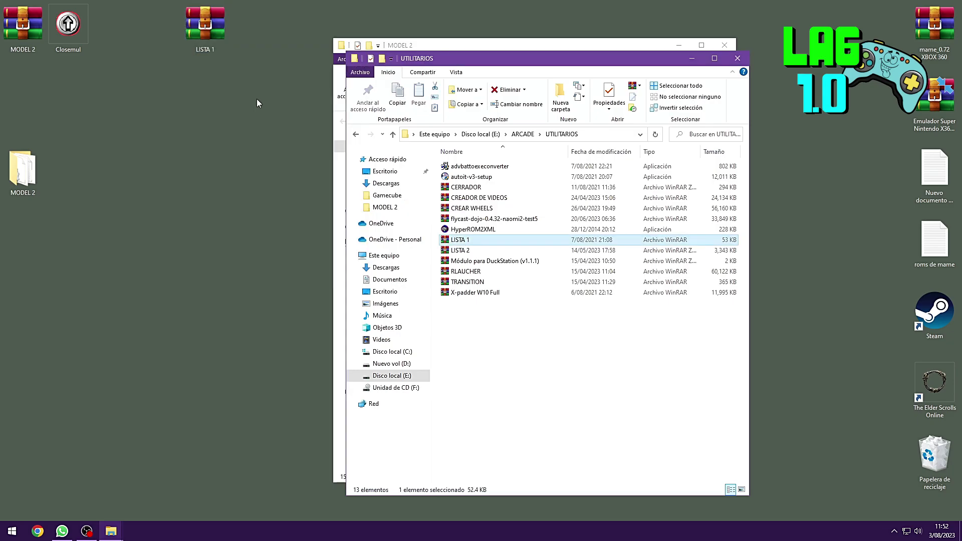
- Delete the LISTA 1 archive from the desktop and close the UTILITARIOS folder window
right_click(208, 24)
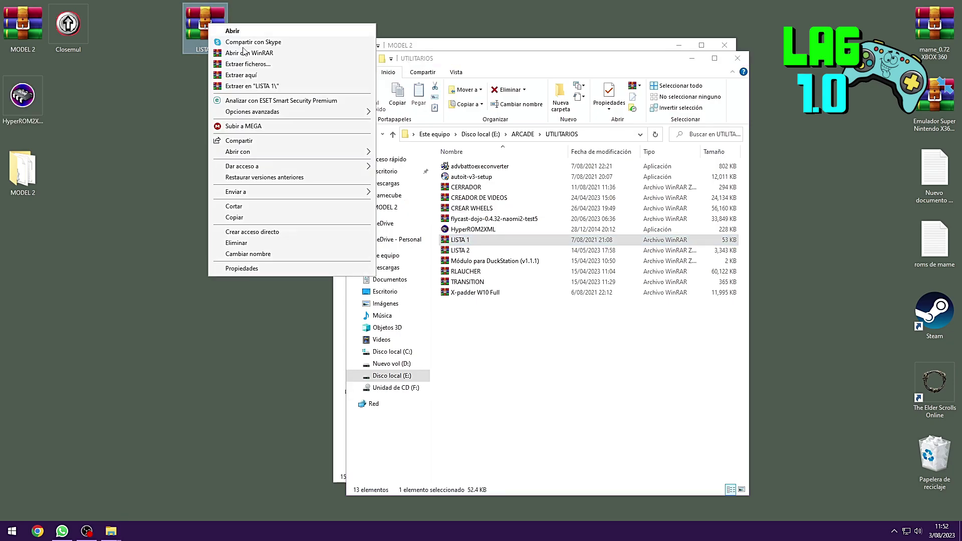
click(249, 242)
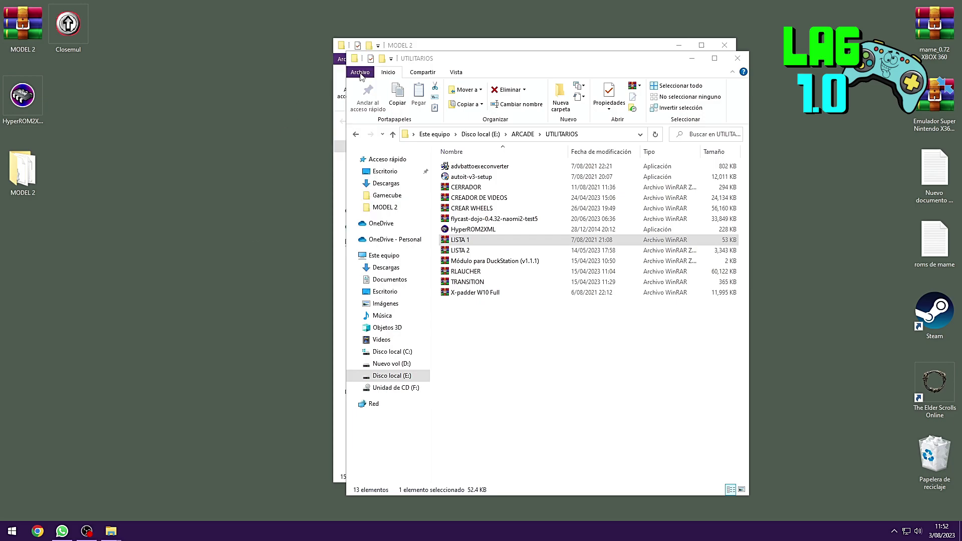
click(737, 59)
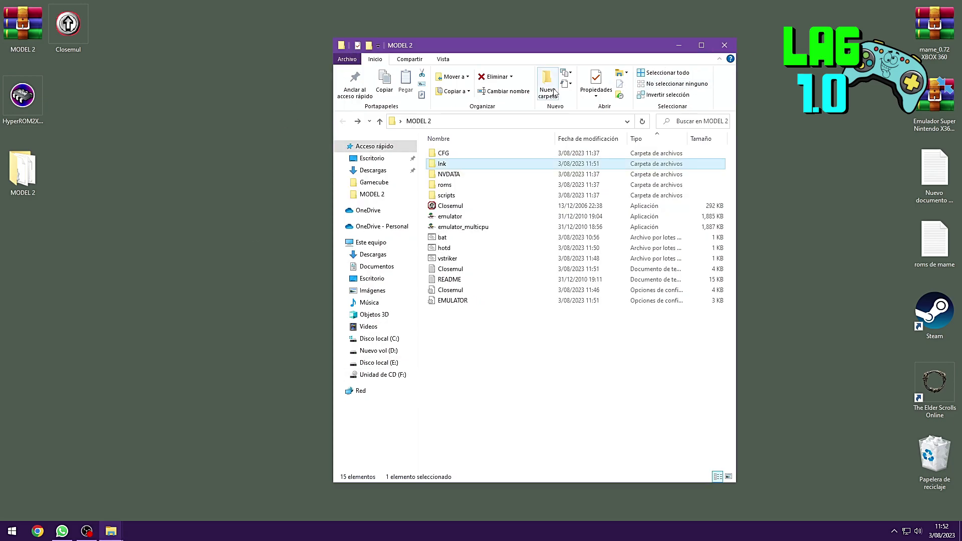
- Open the HyperSpin folder on drive C: and launch HyperHQ
drag(530, 53, 518, 33)
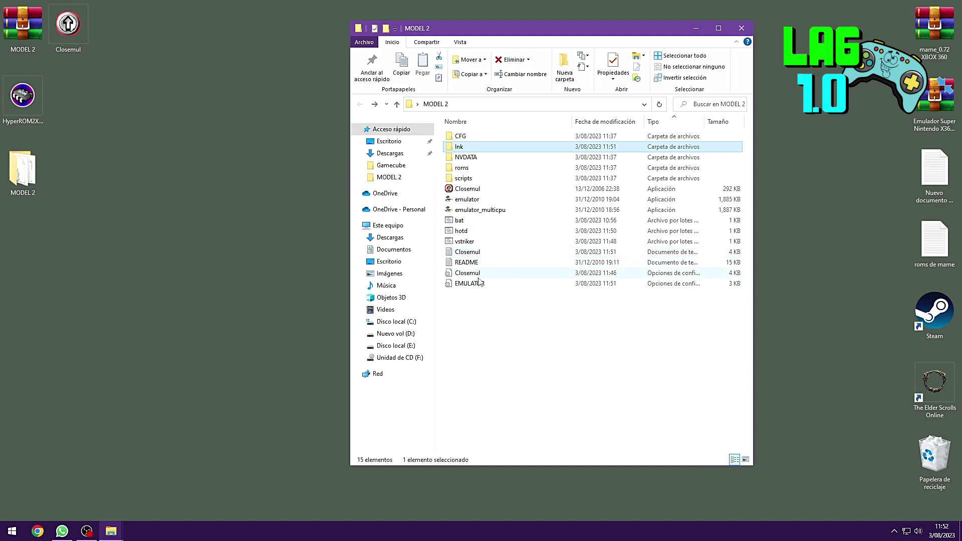
click(410, 326)
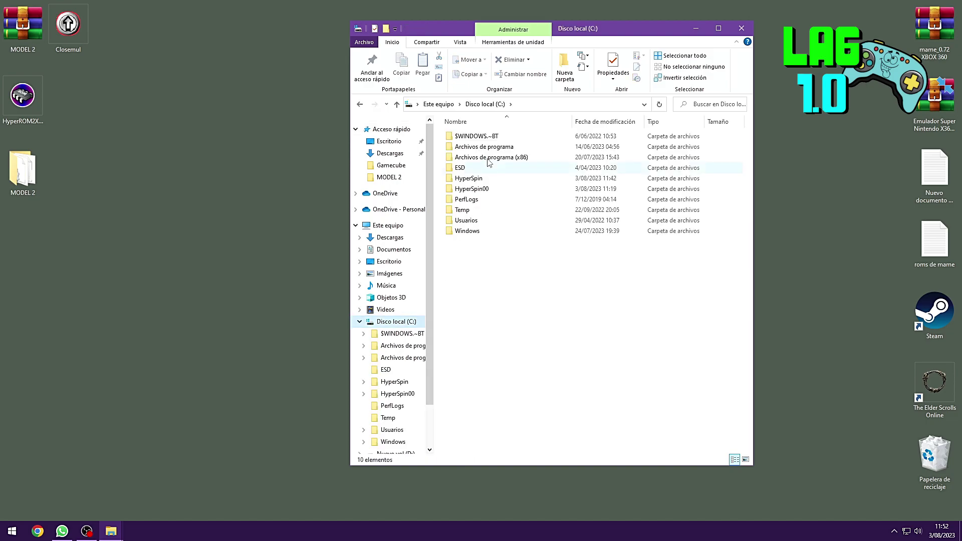
double_click(482, 178)
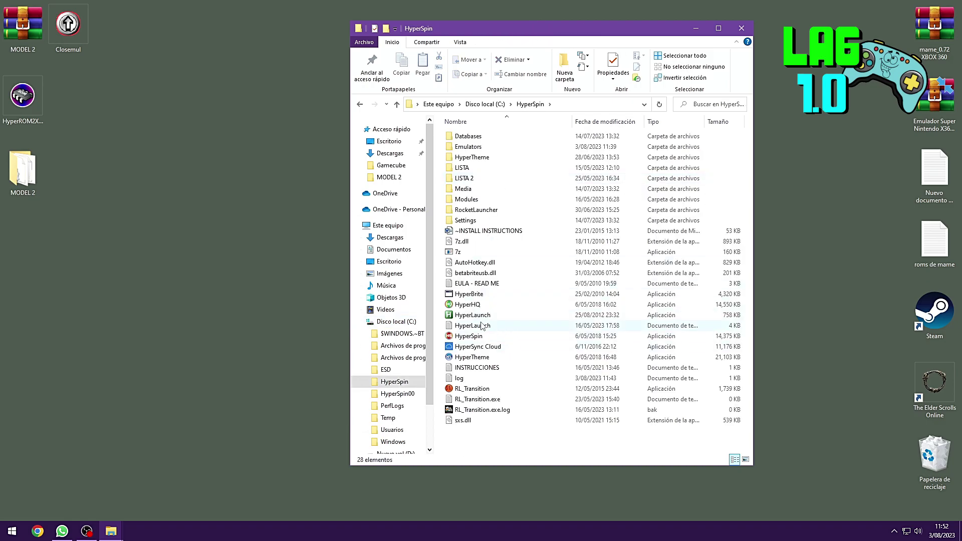
double_click(471, 305)
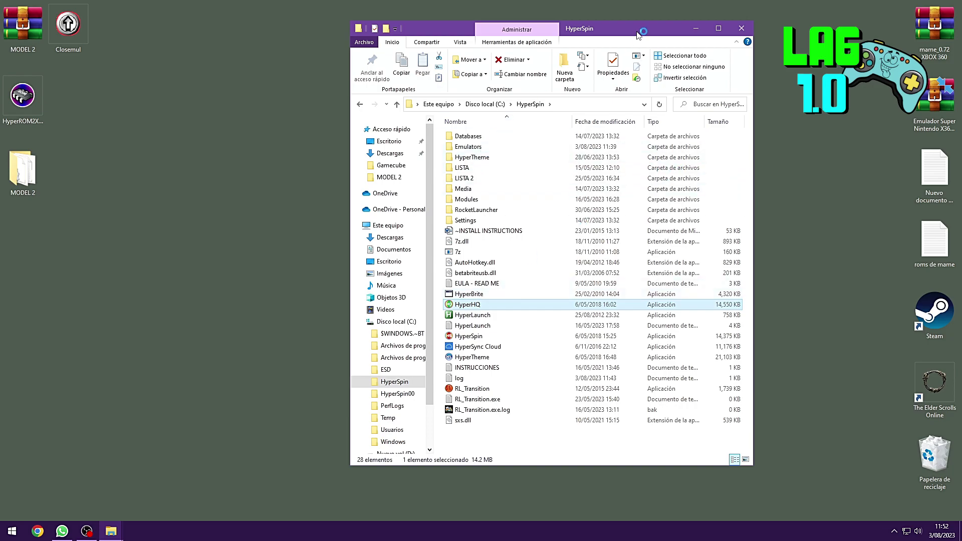
- Move the MODEL 2 folder from the desktop into HyperSpin's Emulators folder
drag(642, 29, 665, 29)
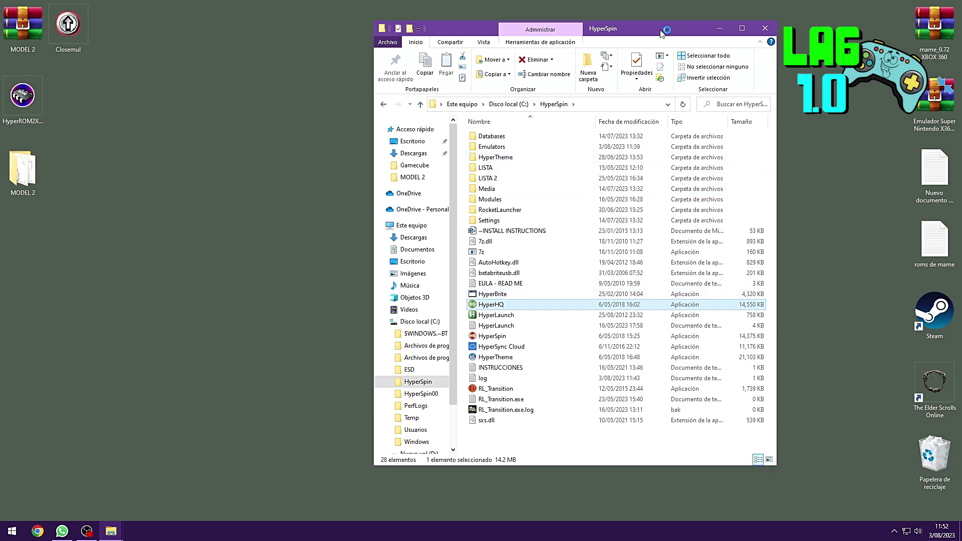
double_click(493, 147)
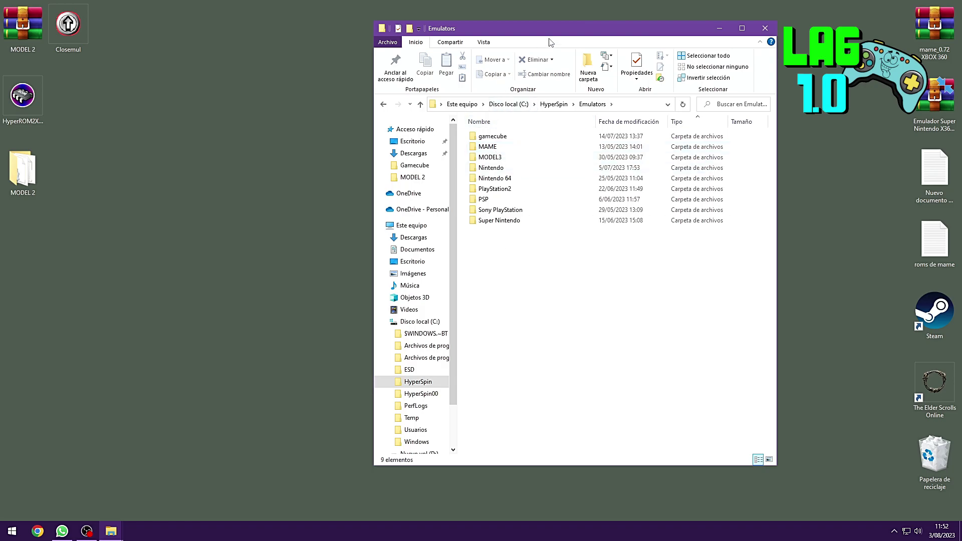
click(383, 104)
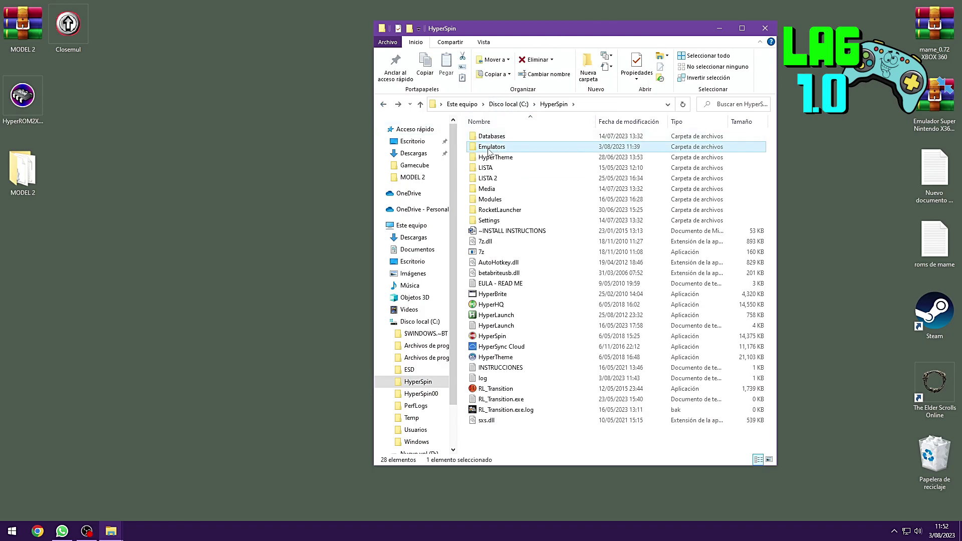
double_click(487, 148)
drag(553, 33, 424, 34)
drag(22, 176, 361, 271)
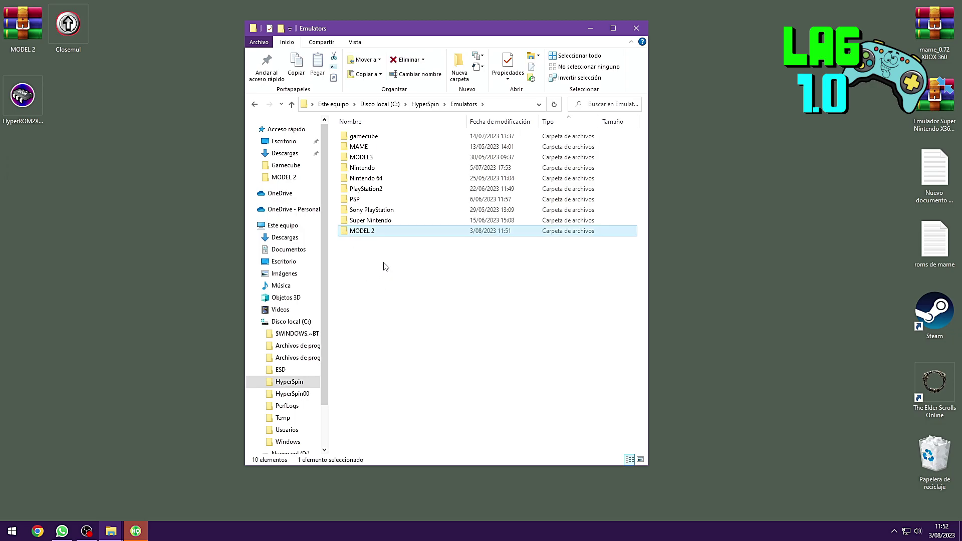
- Minimize the Emulators folder window and switch to HyperHQ, showing its Main Menu Wizard
drag(478, 33, 666, 58)
drag(434, 298, 572, 298)
drag(836, 307, 791, 307)
drag(699, 60, 766, 53)
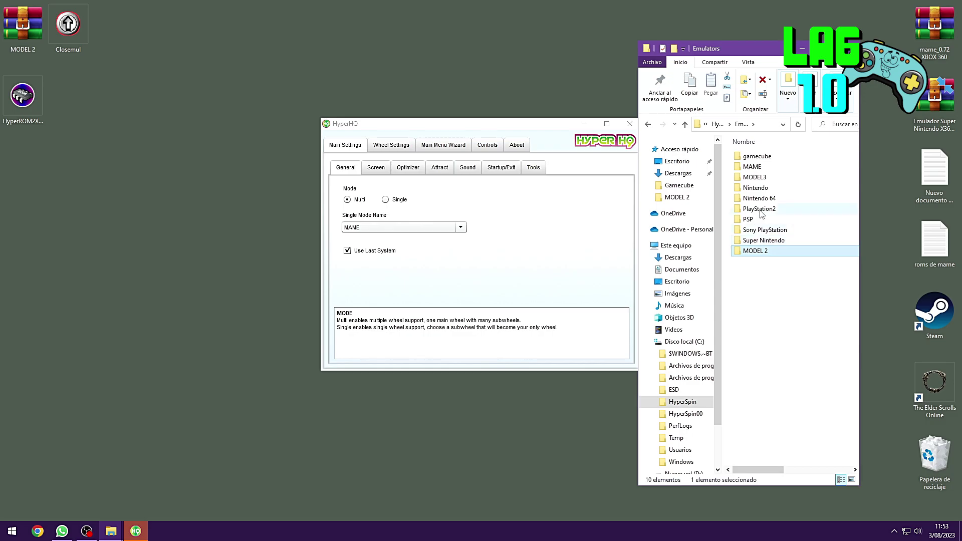
click(803, 49)
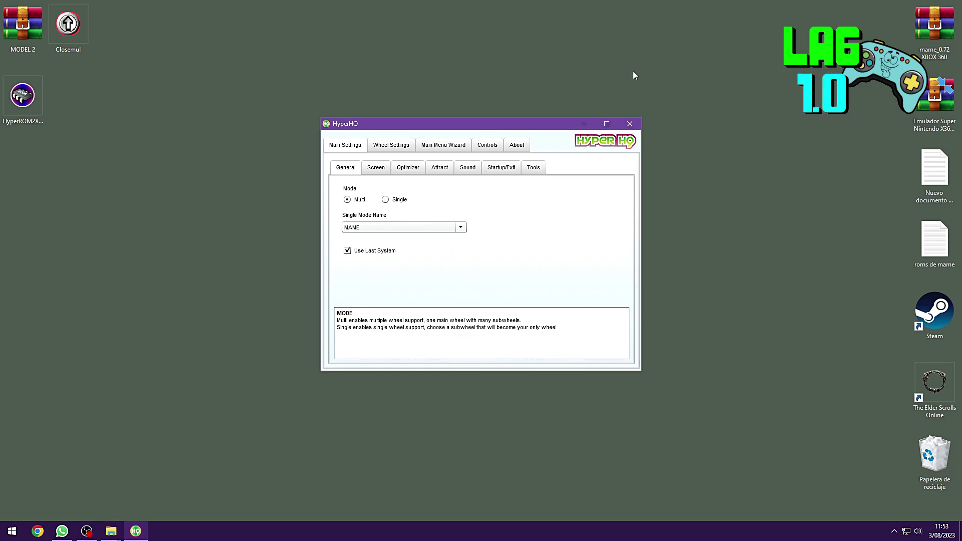
drag(494, 125, 390, 140)
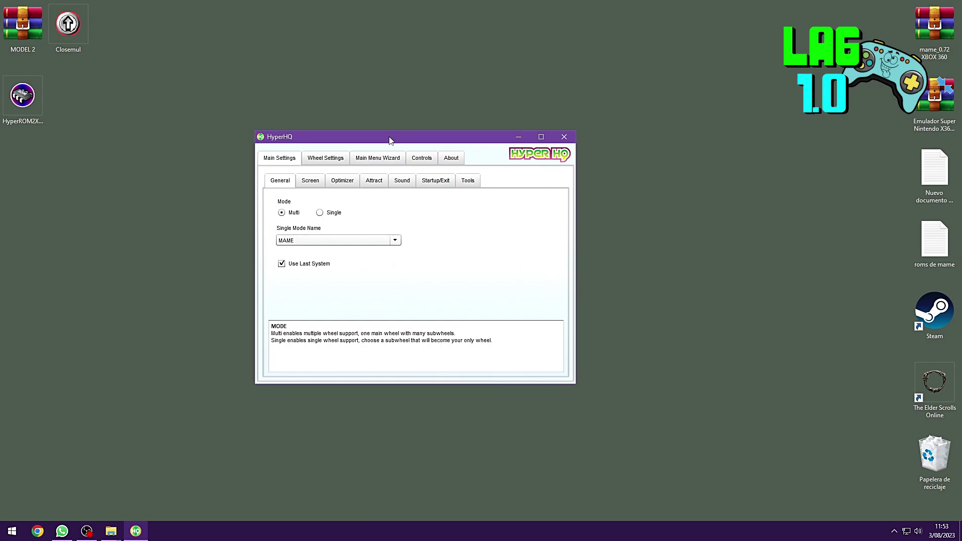
click(384, 162)
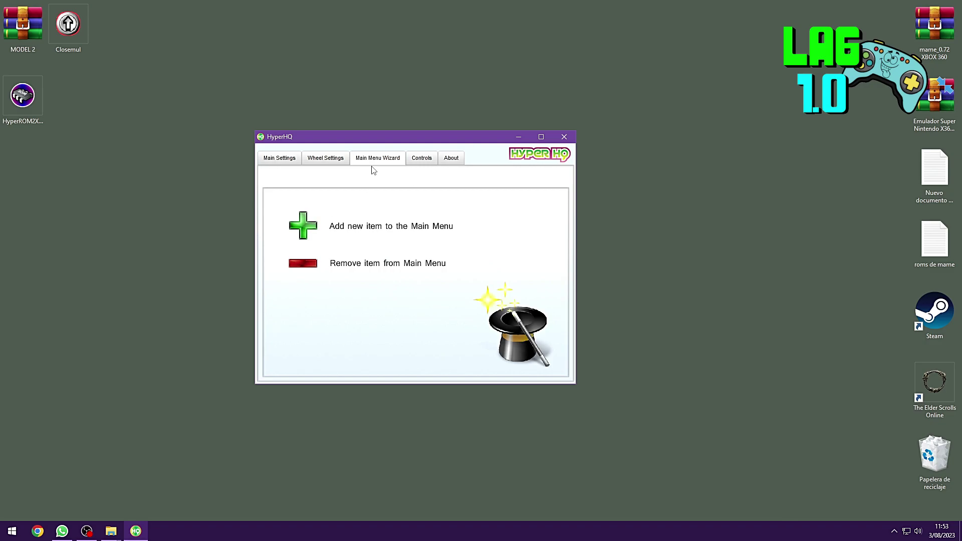
- Start adding a new Main Menu item named "MODEL 2", bringing up the Emulators folder window for reference
click(304, 228)
click(368, 242)
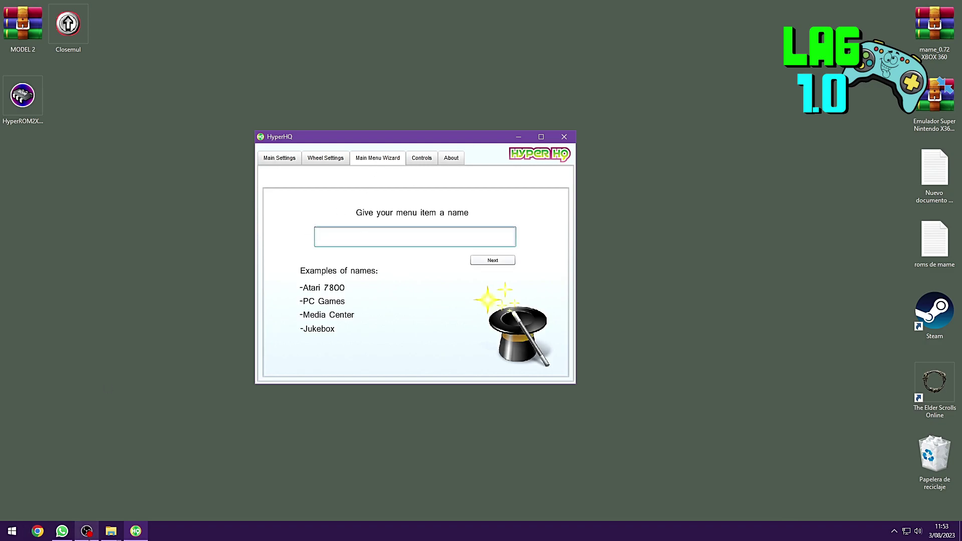
mouse_move(114, 531)
click(143, 494)
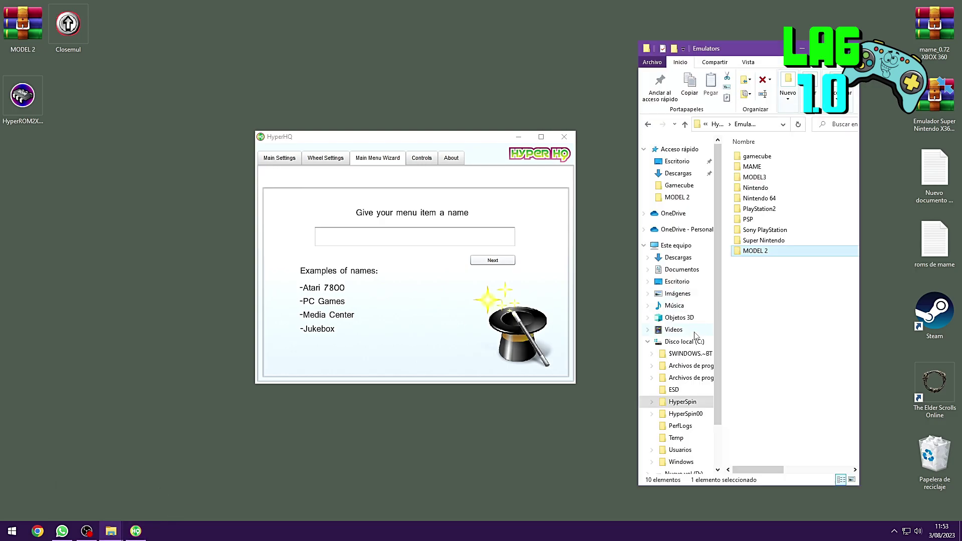
click(368, 237)
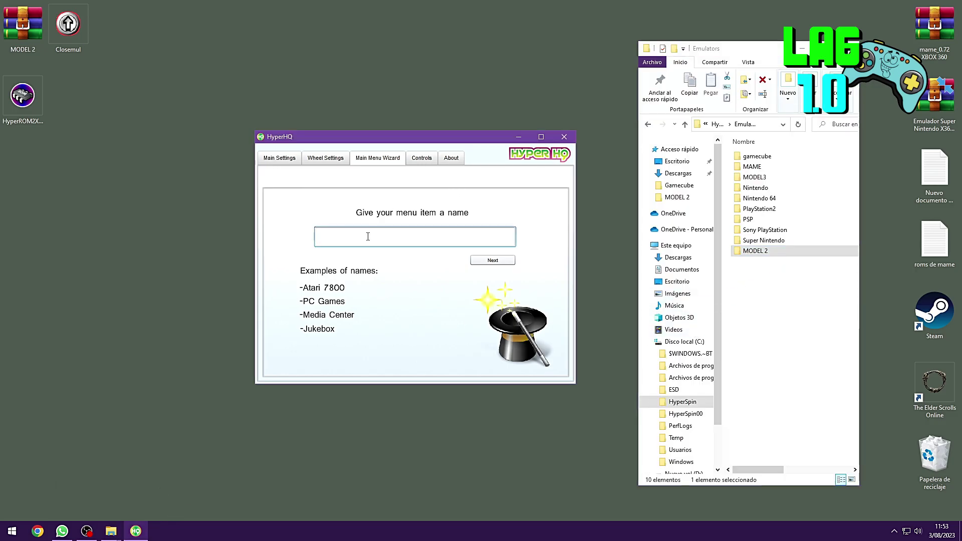
text(MODEL 2)
click(492, 262)
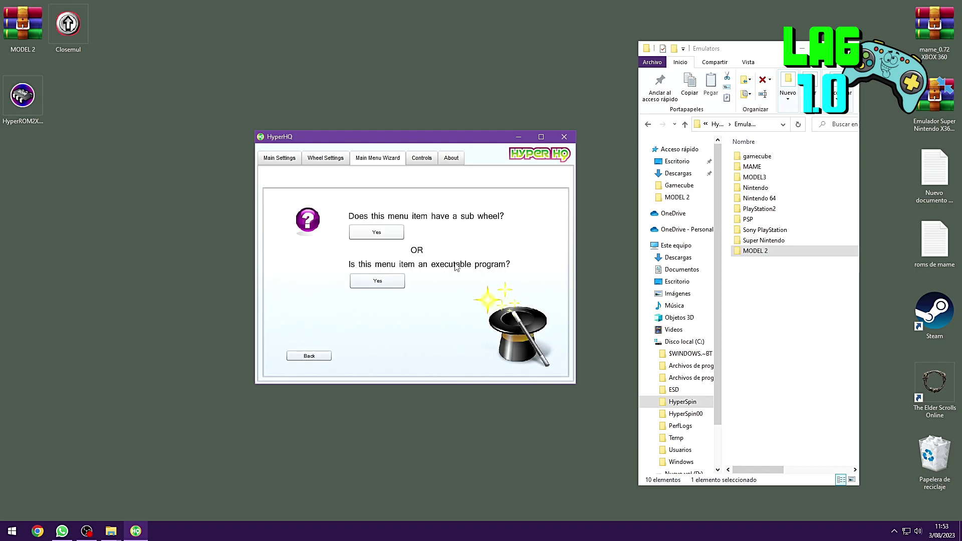
- Give the new item a sub wheel and place it before Nintendo 64 in the Main Menu, completing the wizard
click(394, 232)
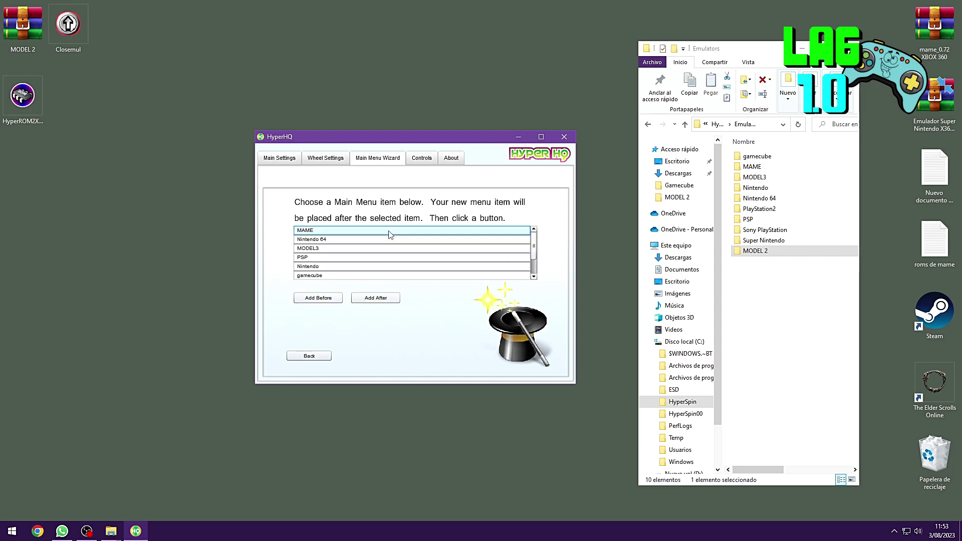
click(327, 241)
click(327, 298)
click(445, 282)
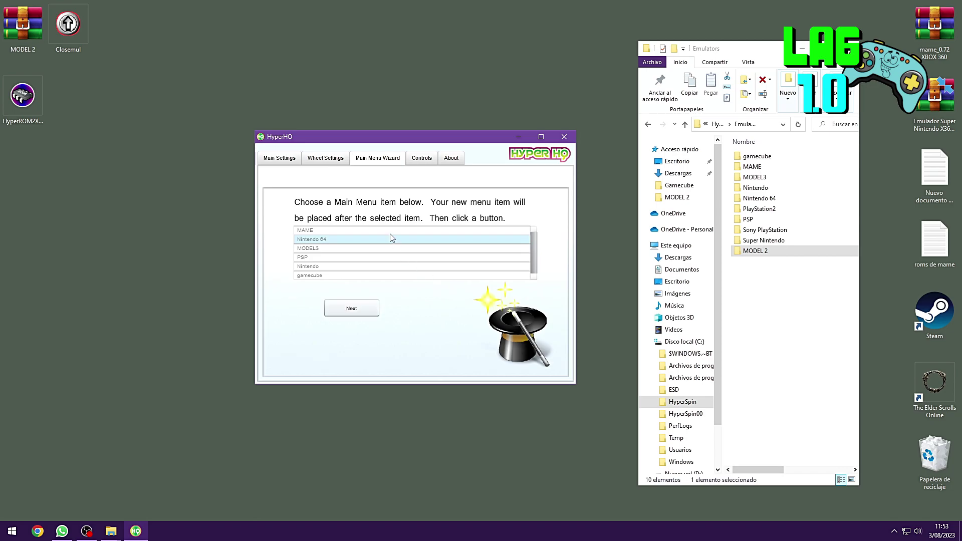
click(356, 310)
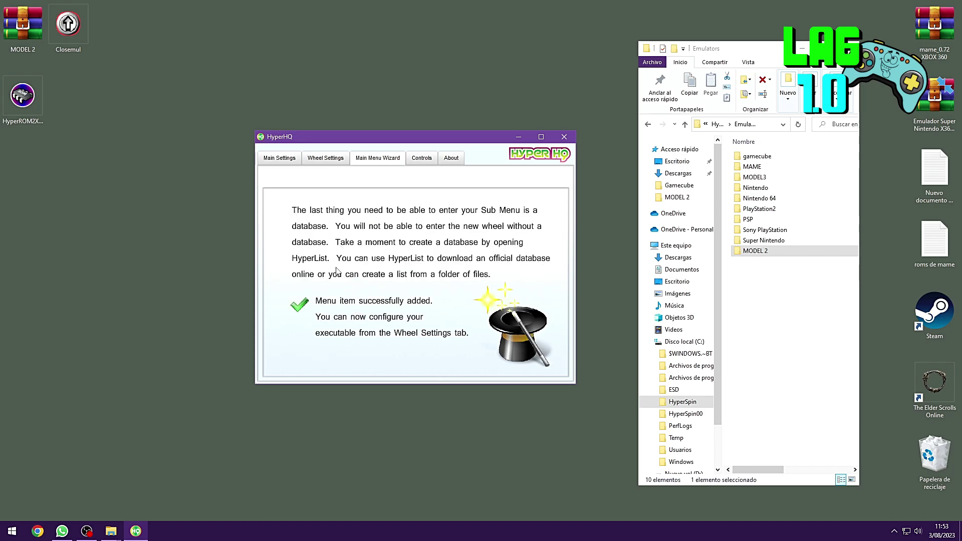
- Arrange HyperHQ and the Emulators window side by side, and set the MODEL 2 wheel to Normal execution with PC Game enabled
click(326, 159)
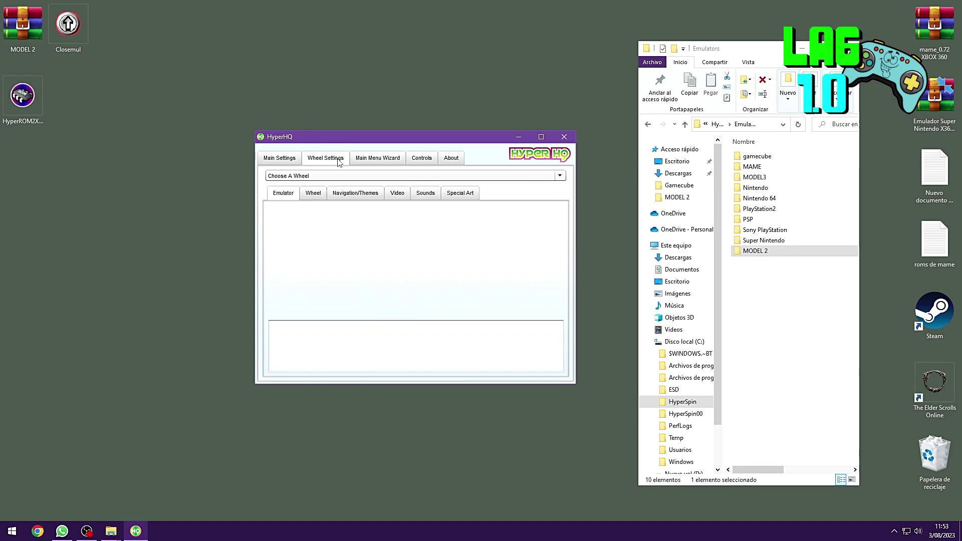
click(324, 176)
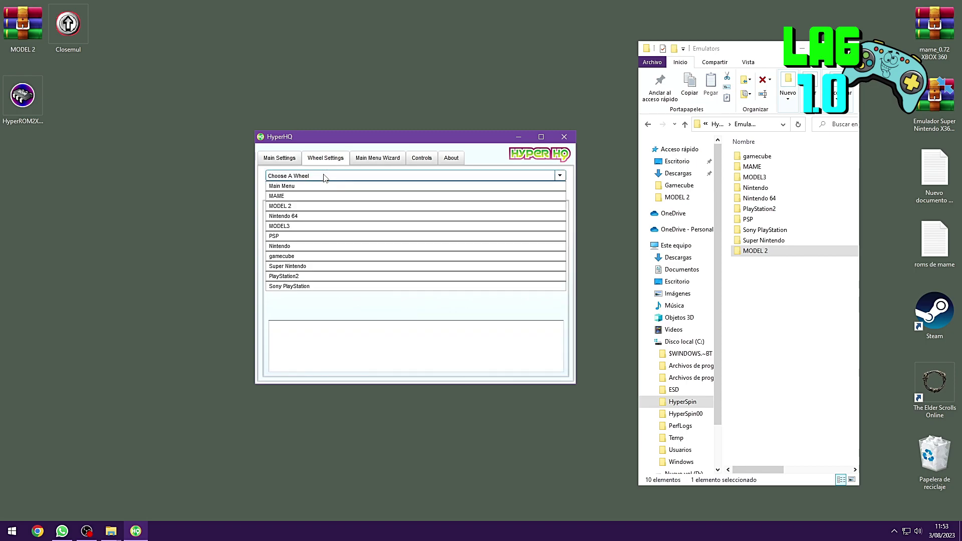
click(296, 207)
drag(395, 138, 273, 139)
drag(734, 50, 642, 46)
drag(360, 140, 313, 134)
drag(660, 46, 569, 47)
drag(679, 239, 729, 239)
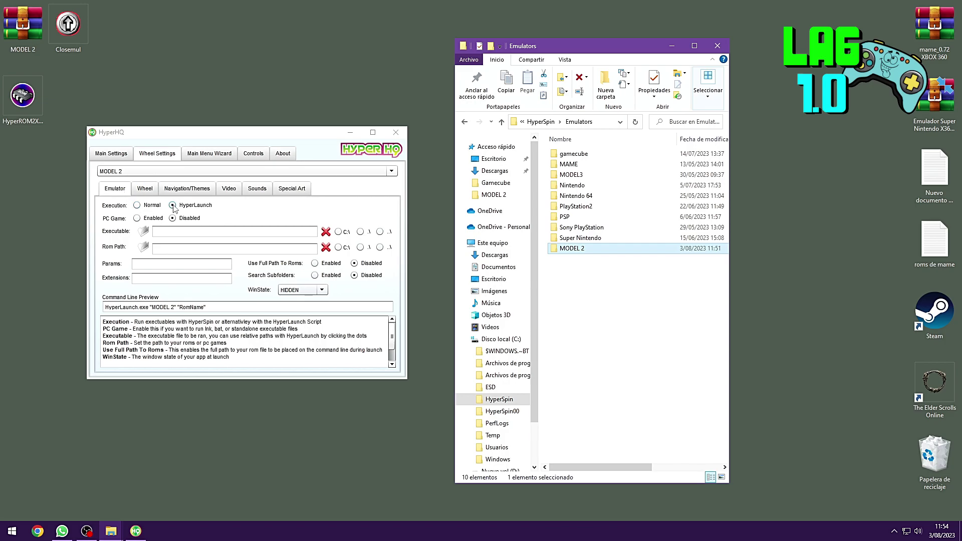
click(137, 206)
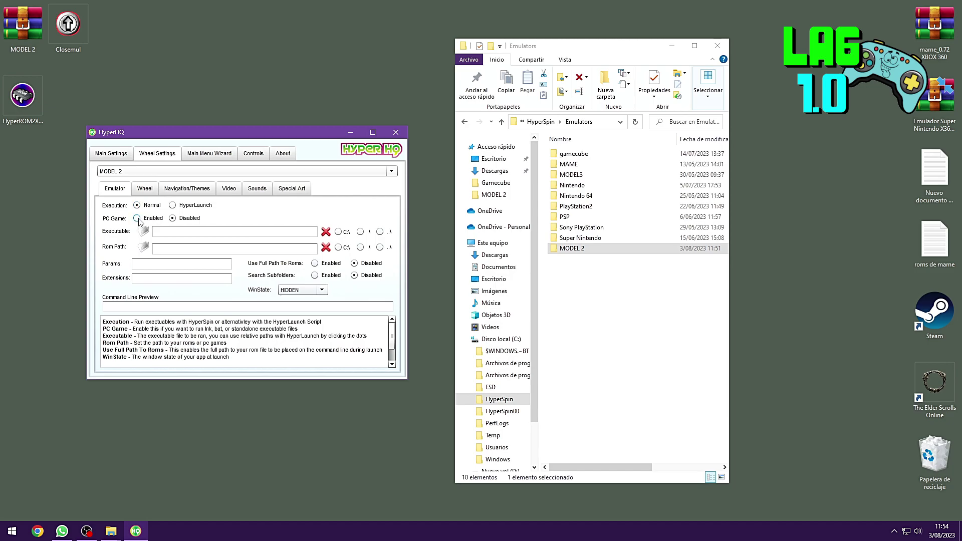
click(138, 219)
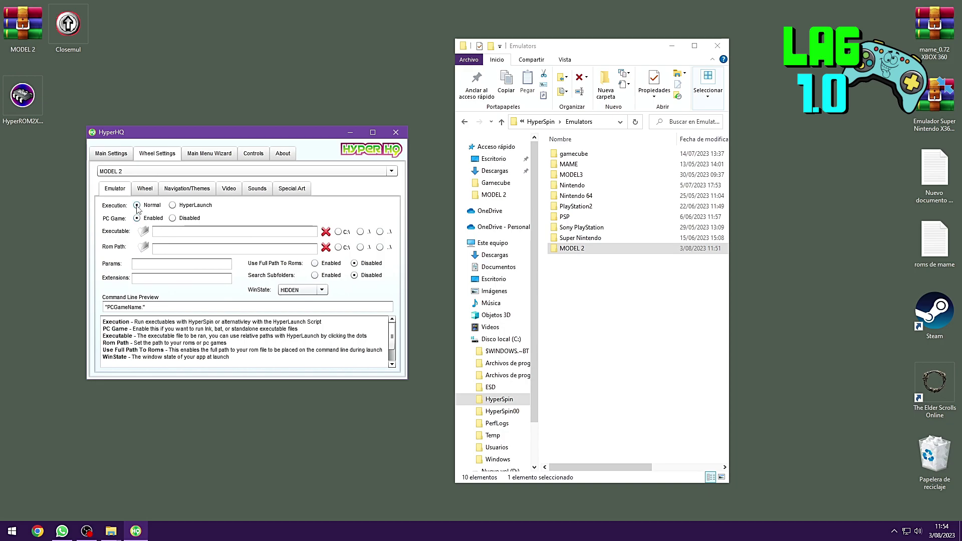
- Set the MODEL 2 wheel's executable to Closemul from C:\HyperSpin\Emulators\MODEL 2
click(143, 232)
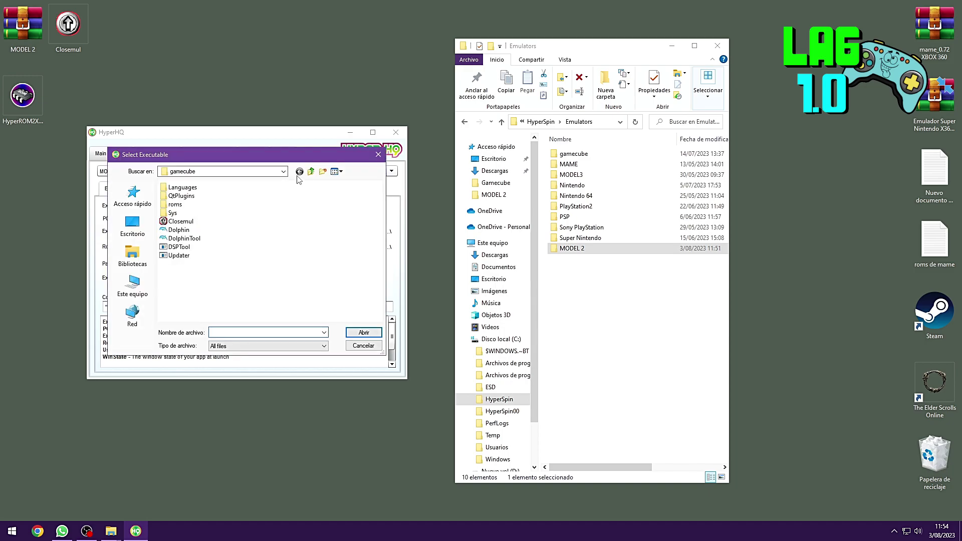
click(311, 172)
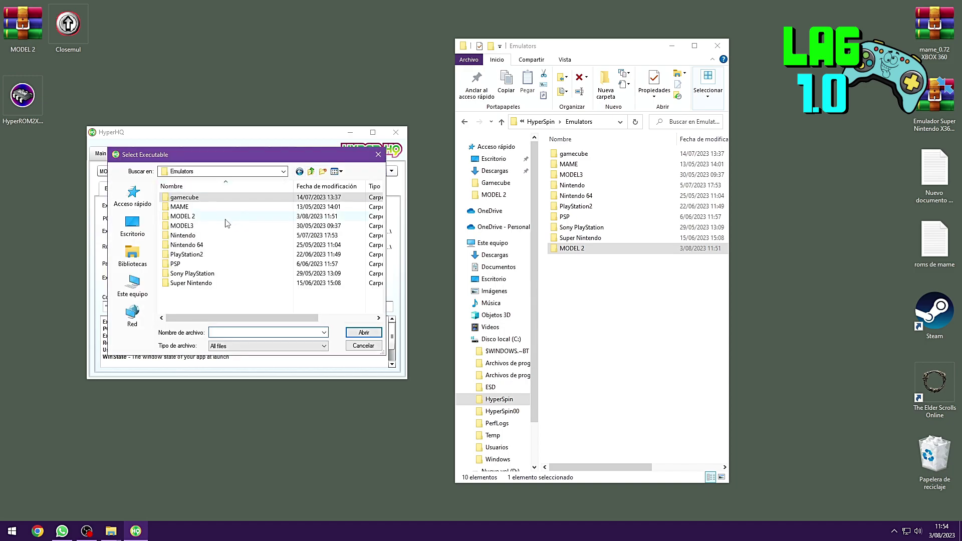
click(231, 173)
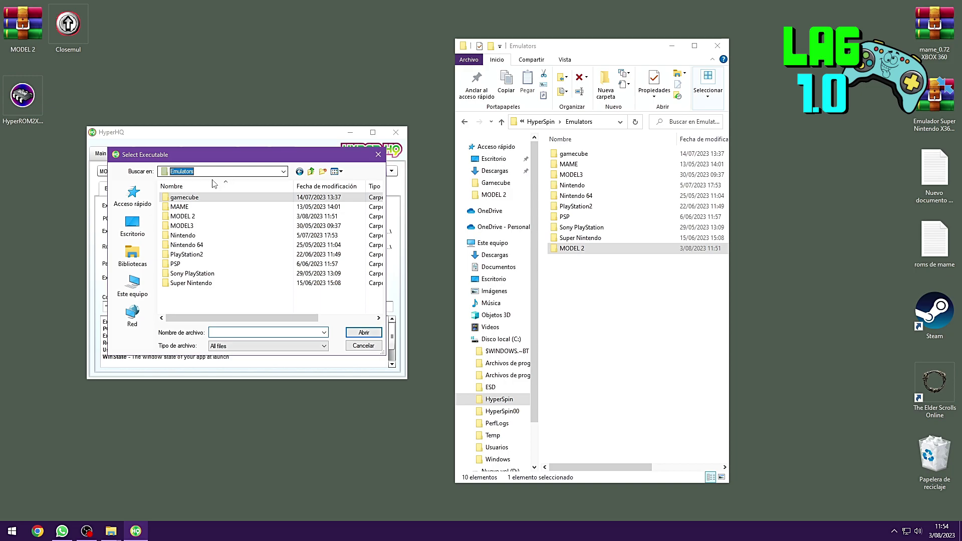
click(283, 172)
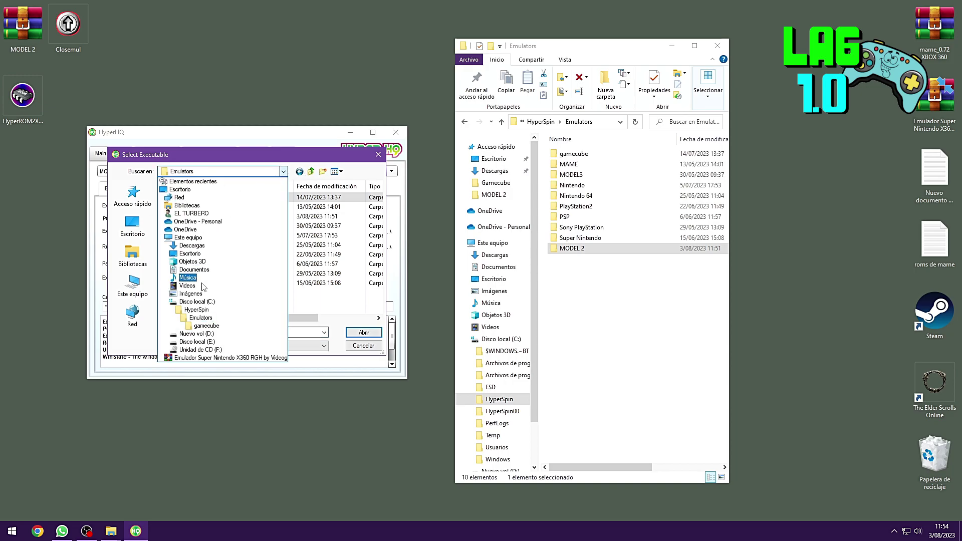
click(202, 302)
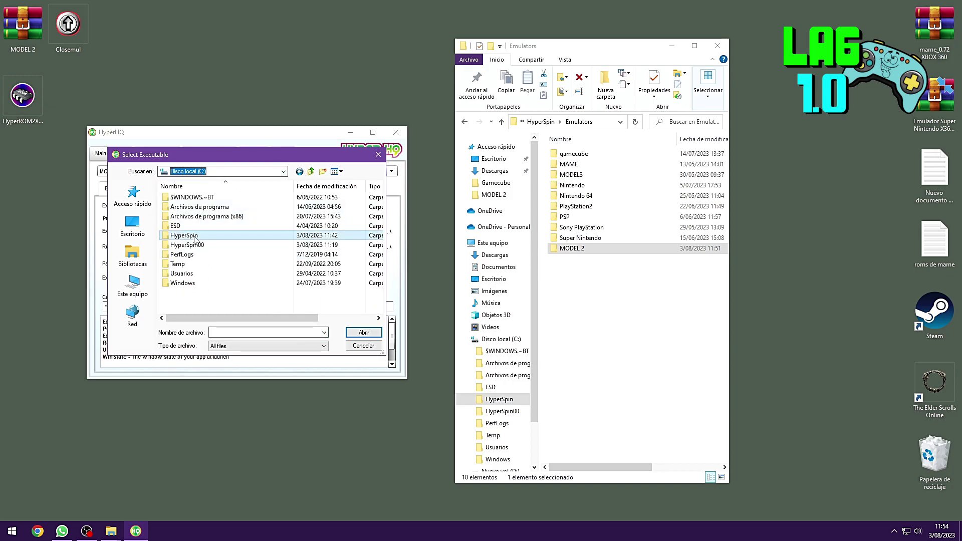
double_click(195, 235)
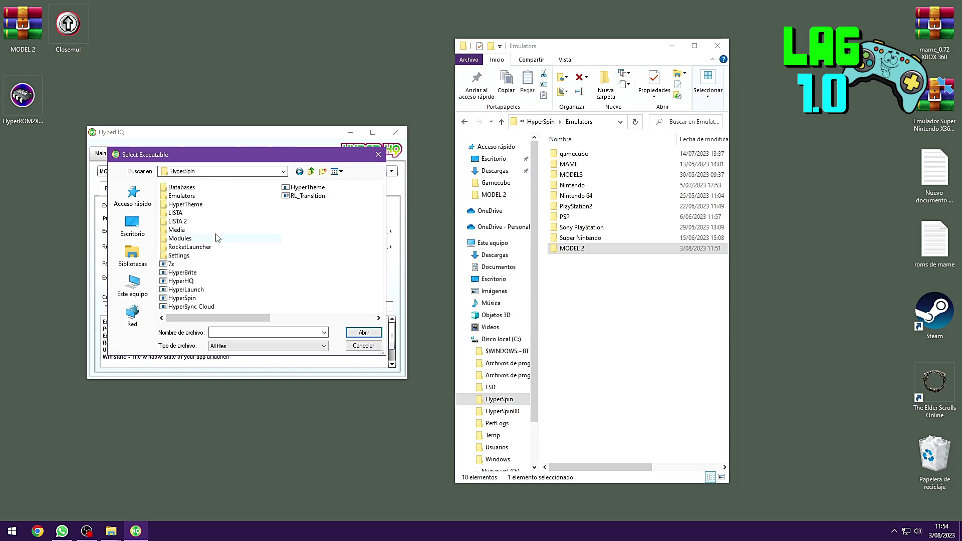
double_click(191, 196)
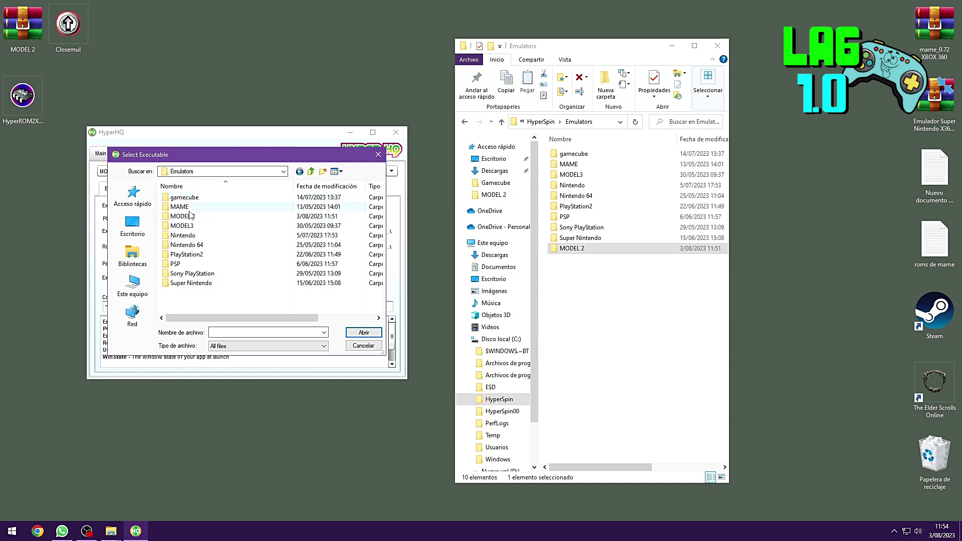
double_click(187, 217)
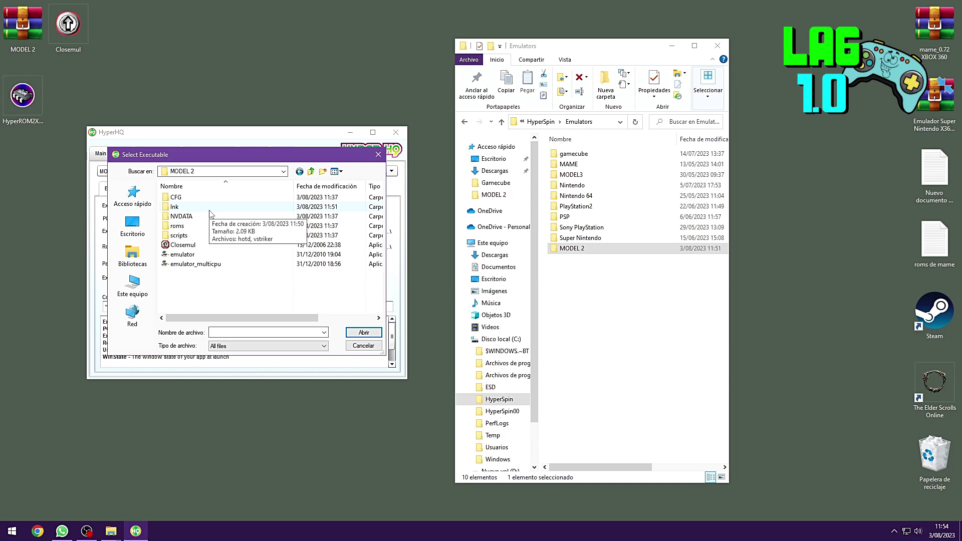
click(184, 246)
click(362, 332)
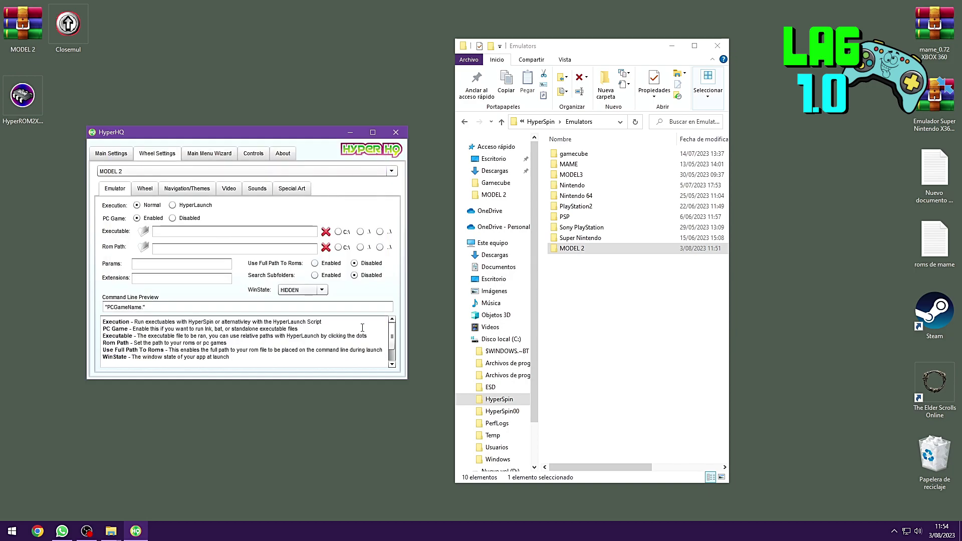
- Set the MODEL 2 wheel's Rom Path to the lnk folder inside C:\HyperSpin\Emulators\MODEL 2
click(144, 246)
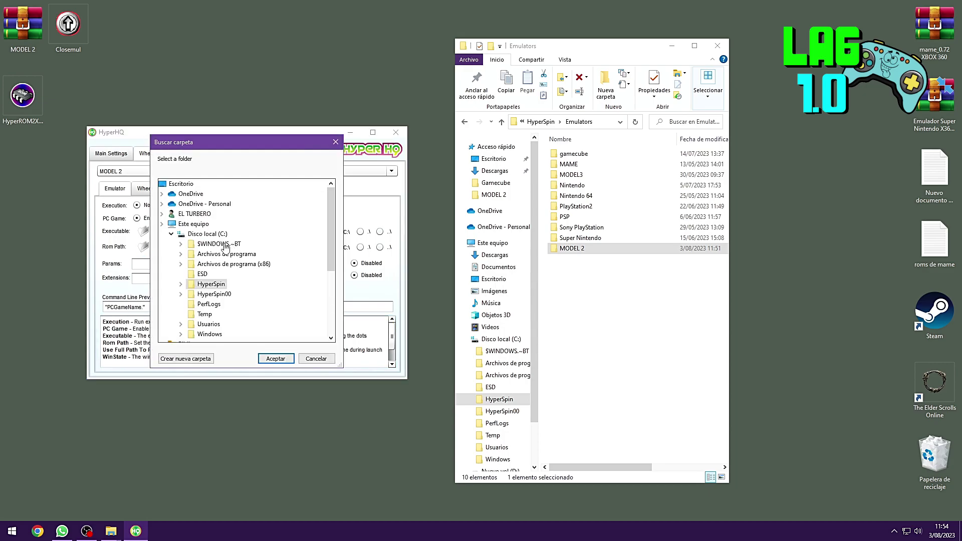
scroll(238, 244, down, 3)
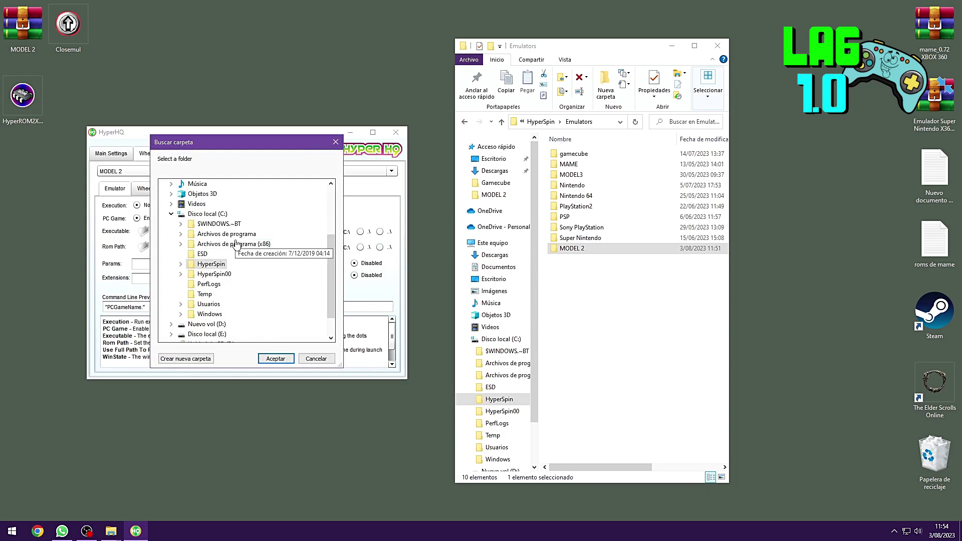
double_click(216, 268)
double_click(228, 266)
double_click(239, 264)
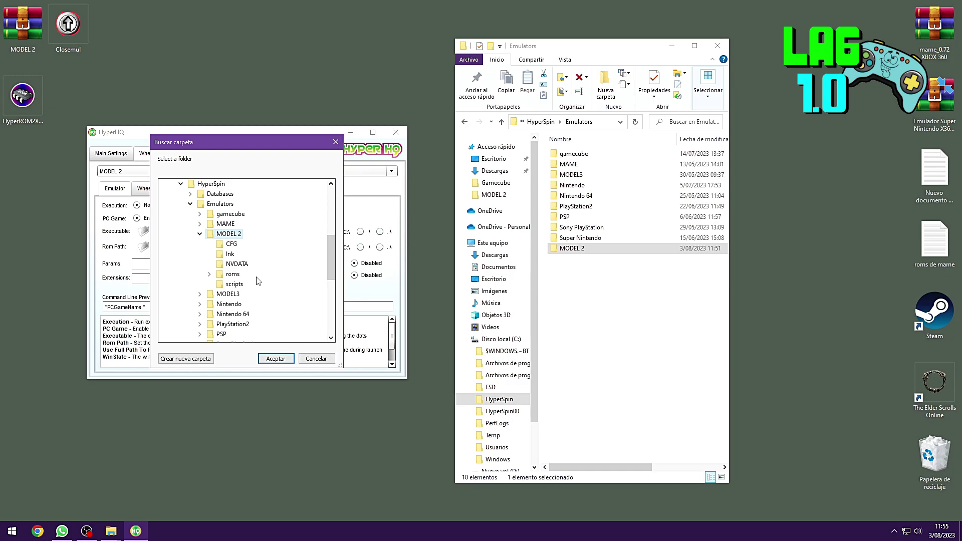
click(230, 255)
click(276, 358)
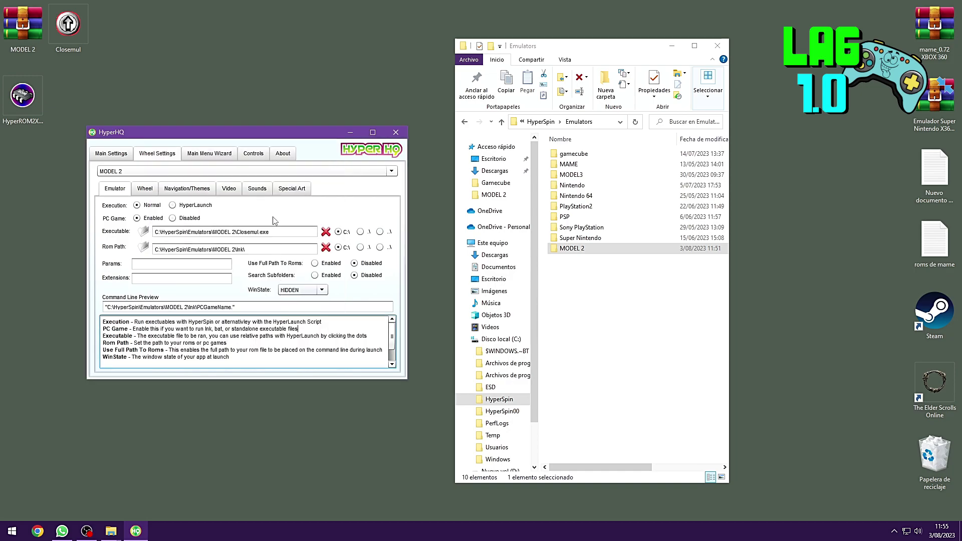
- Check the file type of the games in MODEL 2's roms folder, widening the window and columns, and close the folder window
double_click(579, 248)
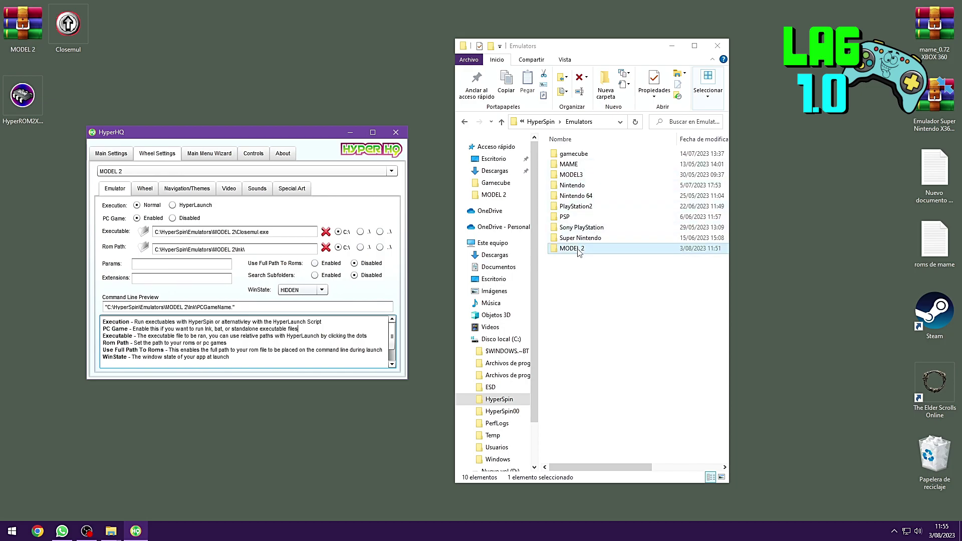
drag(728, 230, 781, 225)
double_click(608, 186)
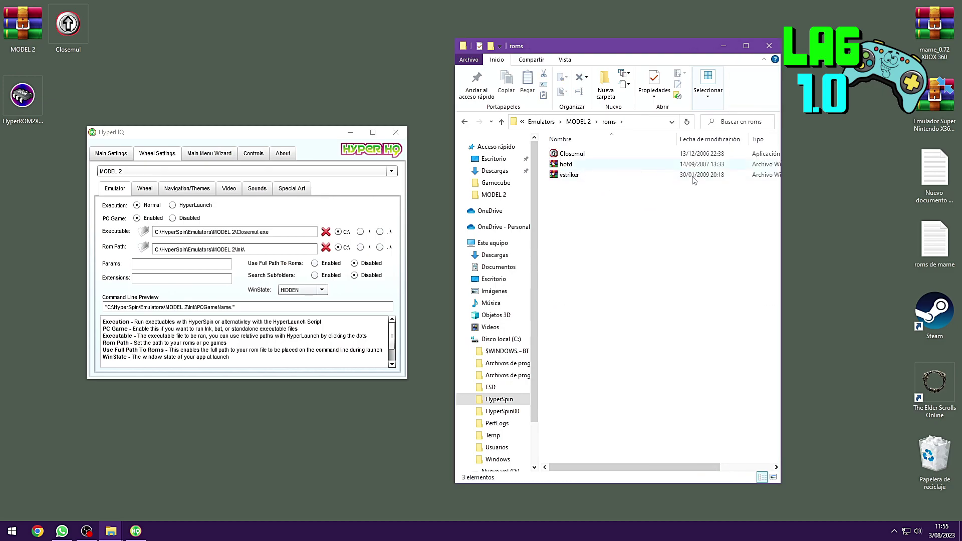
drag(780, 210, 848, 203)
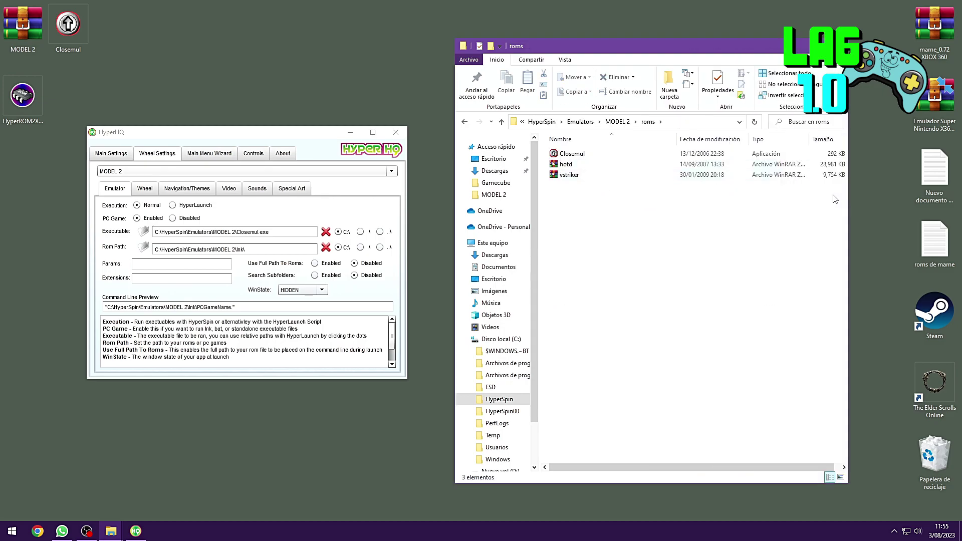
drag(745, 138, 717, 139)
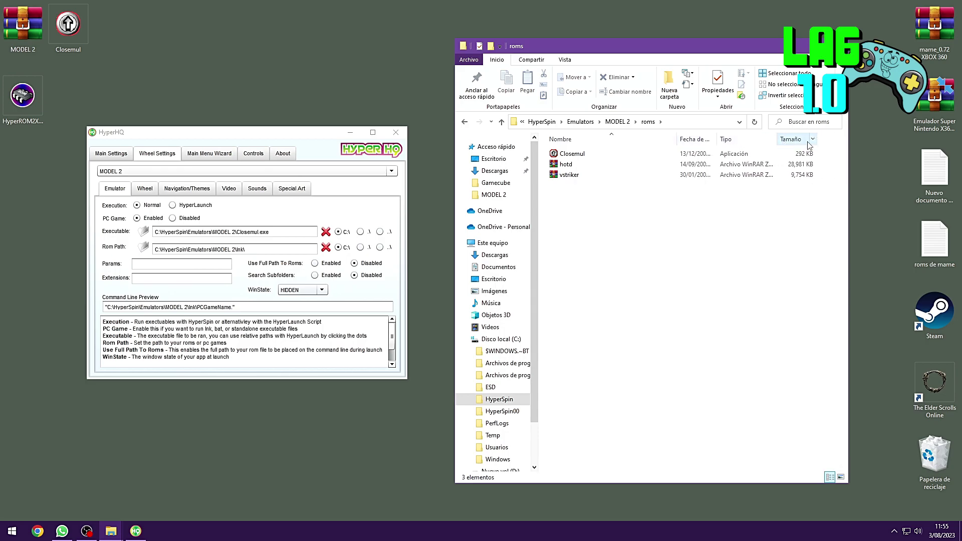
drag(776, 139, 805, 139)
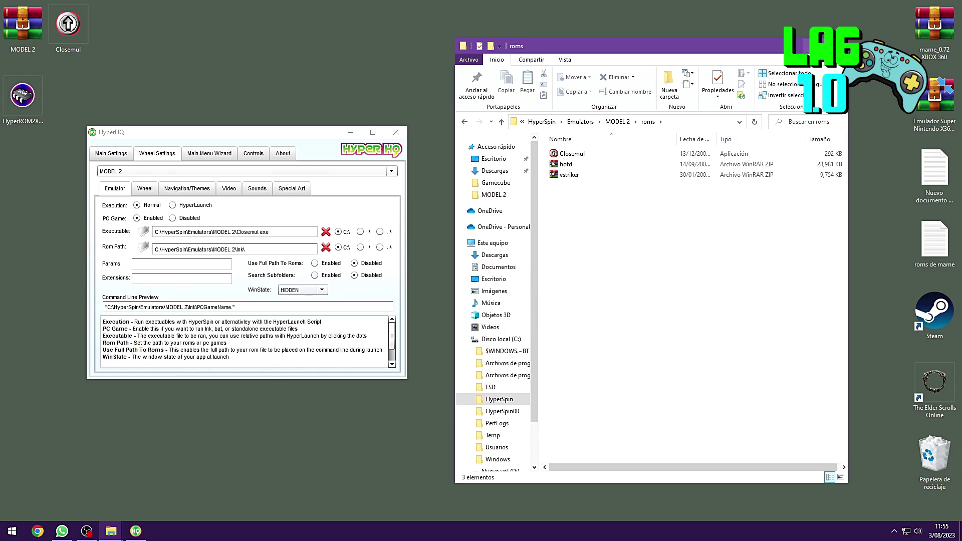
click(464, 122)
click(796, 45)
- Set the MODEL 2 wheel's extension to zip and enable Search Subfolders and Use Full Path To Roms
click(174, 278)
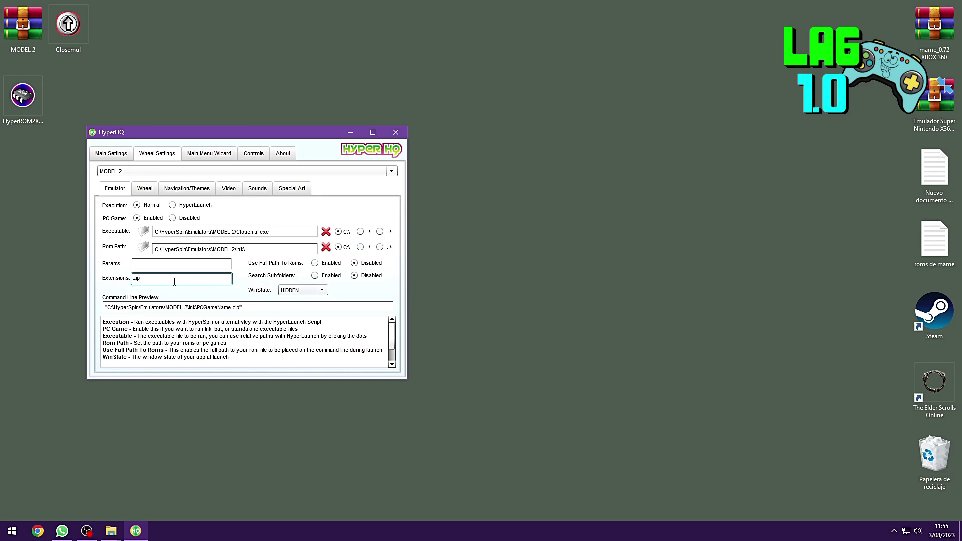
click(315, 275)
click(314, 263)
- Look over the MODEL 2 wheel's navigation and theme options and the general main settings, and return to the wheel emulator settings
click(185, 190)
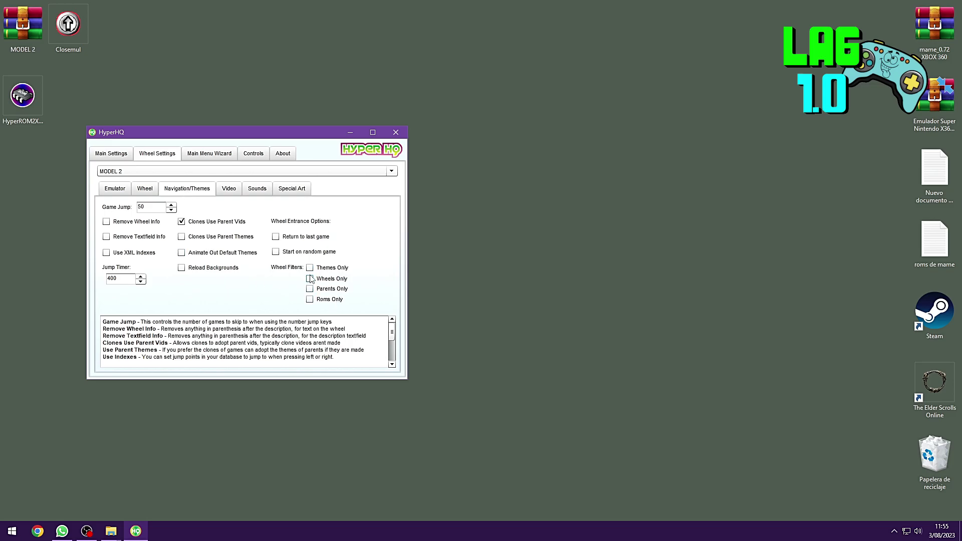
click(156, 190)
click(163, 190)
click(115, 155)
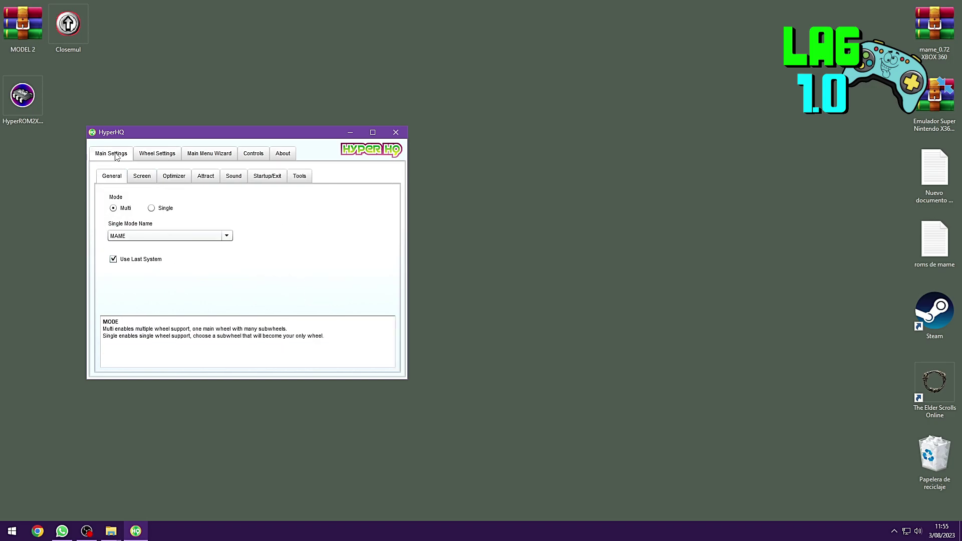
click(150, 159)
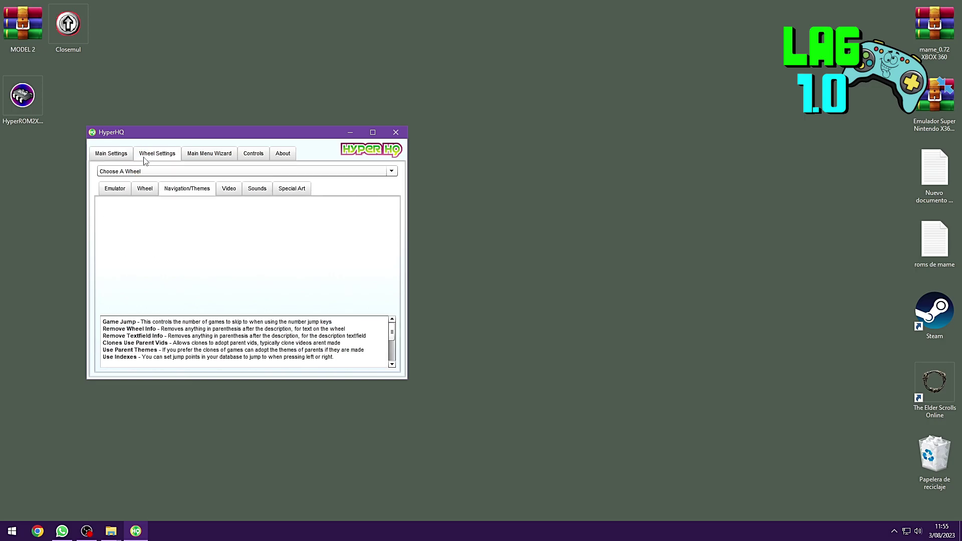
click(118, 193)
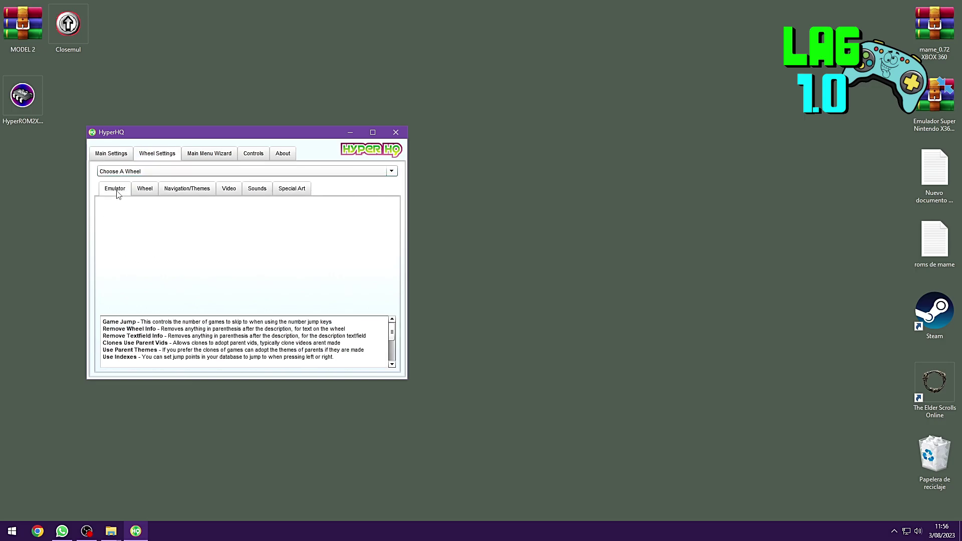
- Select the MODEL 2 wheel in HyperHQ's wheel settings and move the window clear of the desktop's center
click(138, 171)
click(132, 205)
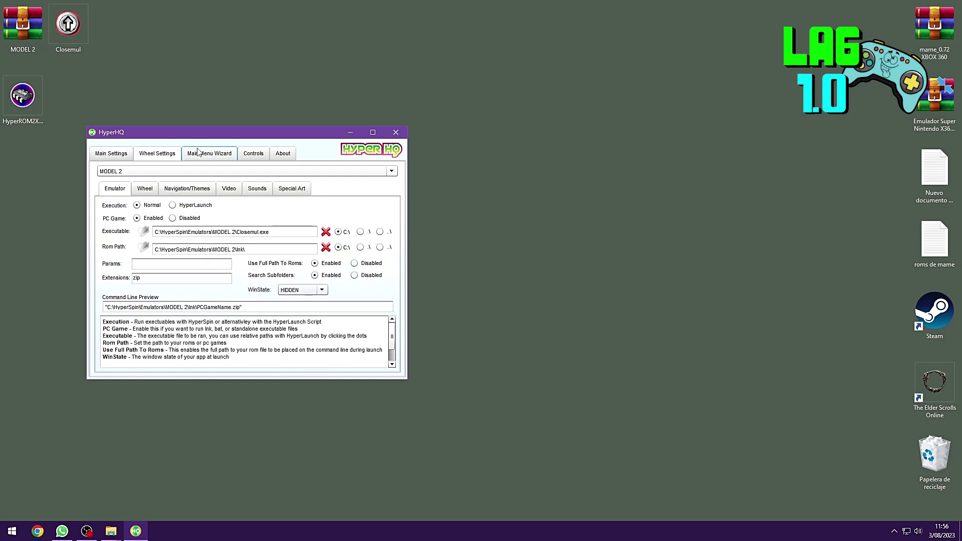
drag(205, 136, 157, 150)
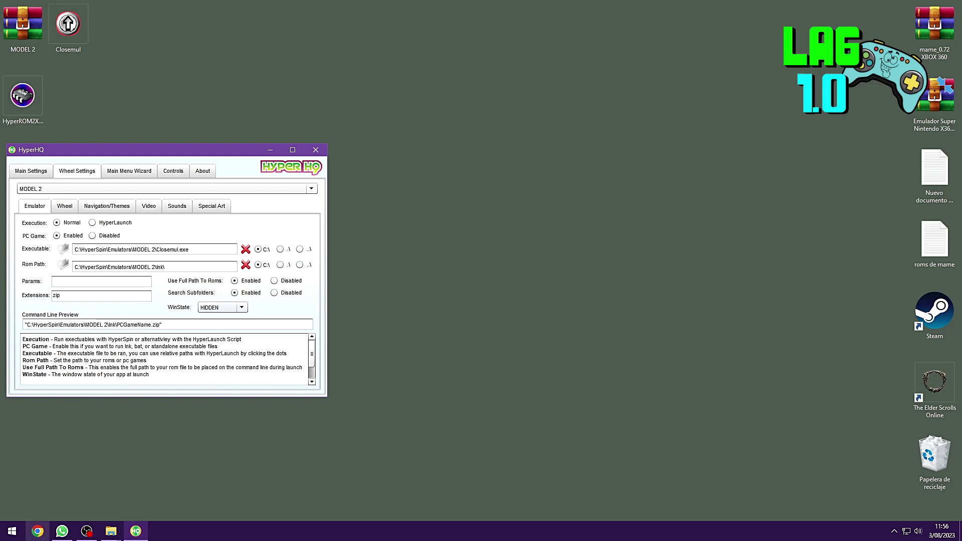
- Launch HyperSpin from the C:\HyperSpin folder
click(111, 531)
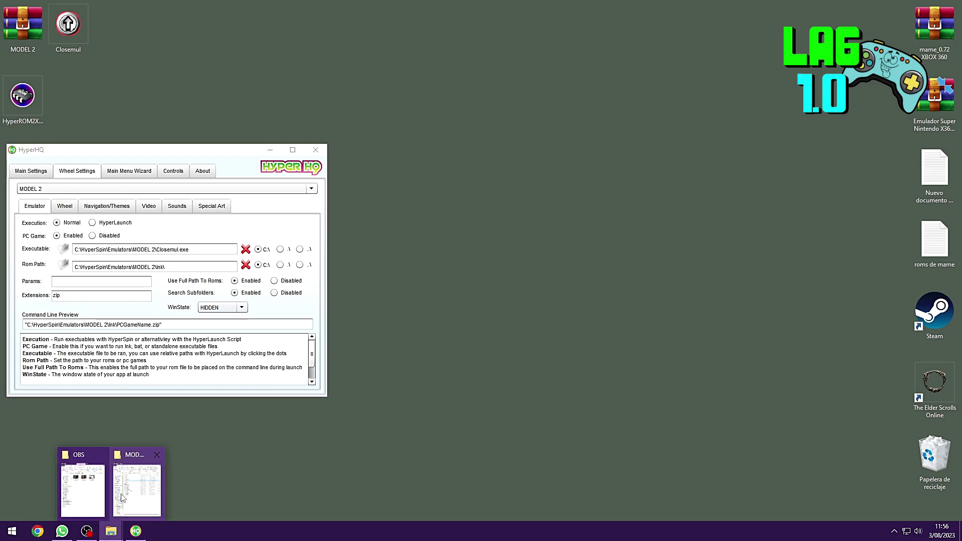
click(136, 490)
click(465, 122)
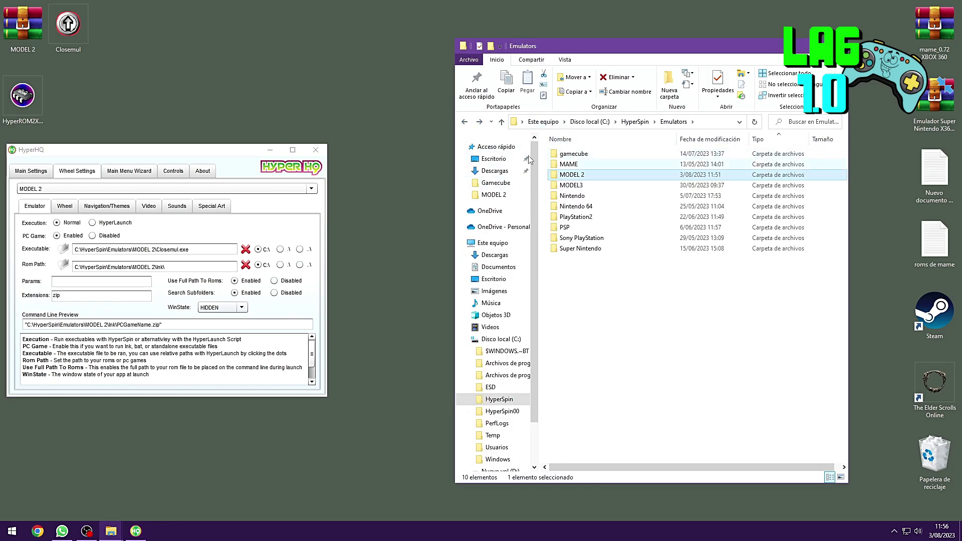
click(466, 121)
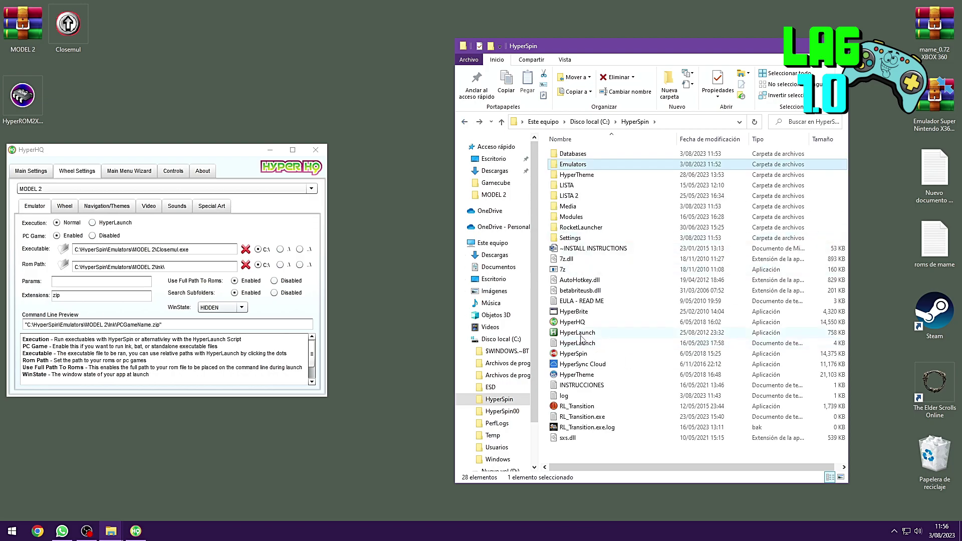
double_click(579, 354)
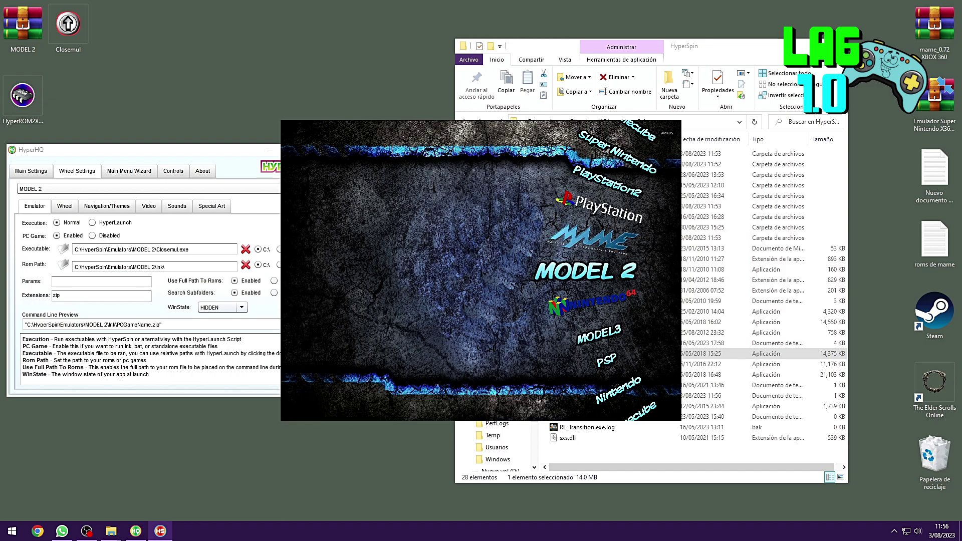
- Try to enter the MODEL 2 system in HyperSpin and move along the wheel to MODEL3
key(Return)
key(Down)
key(Down)
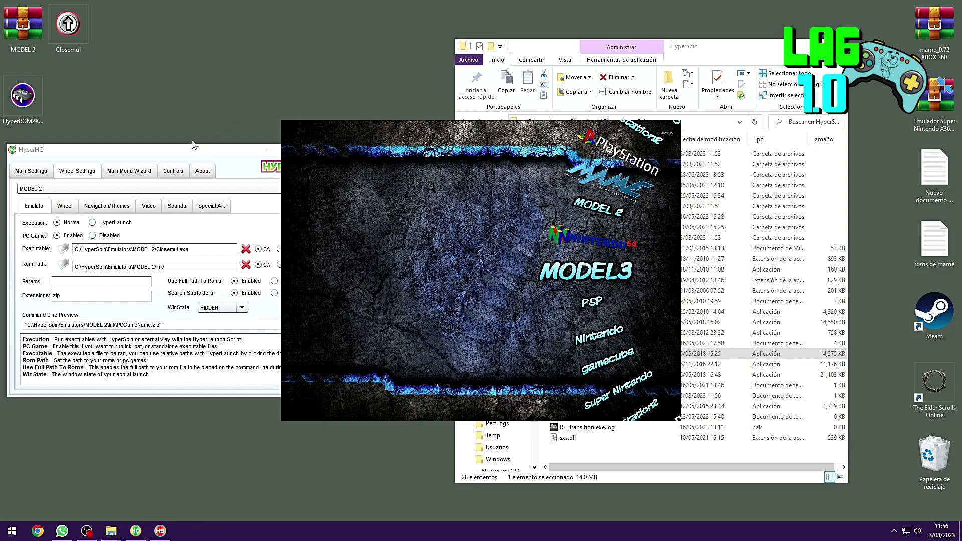
- Minimize the HyperSpin folder and HyperHQ windows, and open HyperROM2XML from the desktop, placing it beside the wheel
click(733, 57)
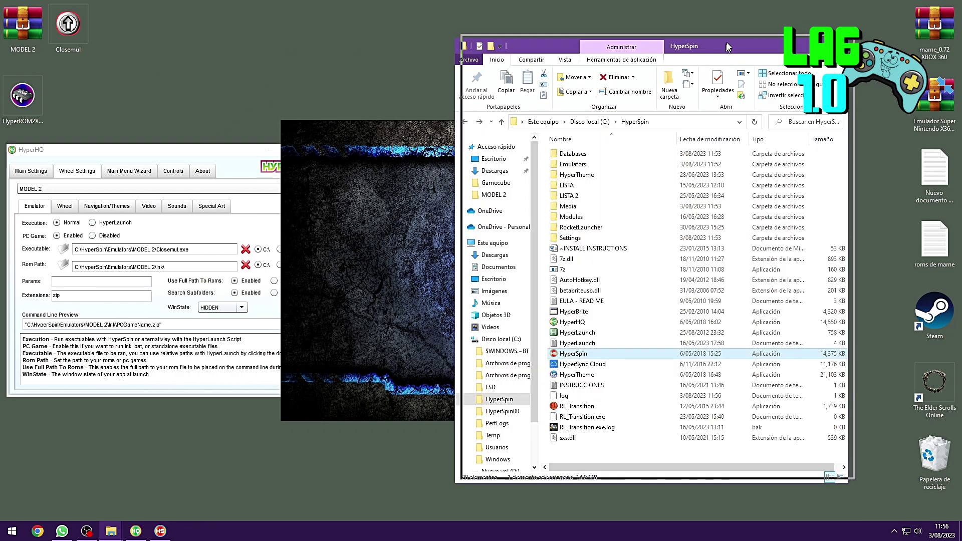
drag(727, 51, 736, 41)
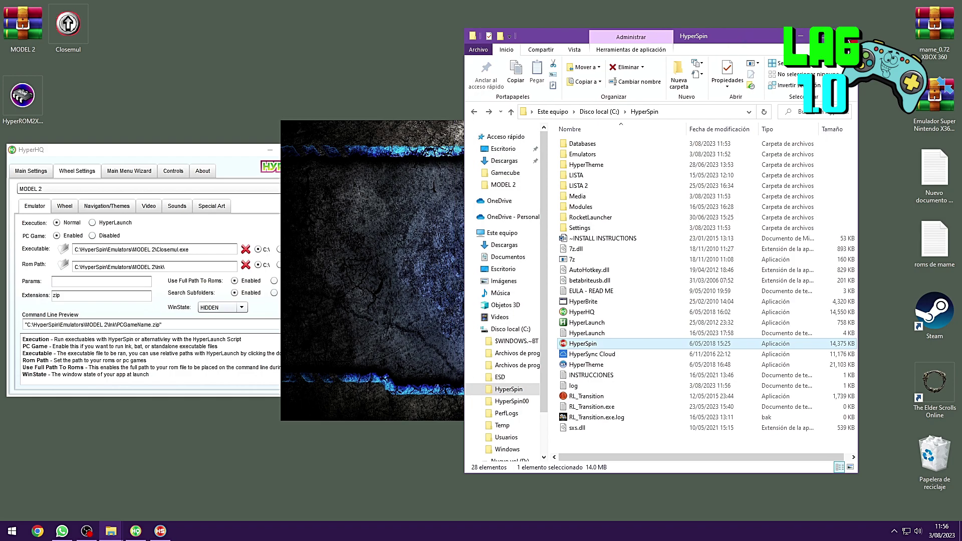
click(800, 36)
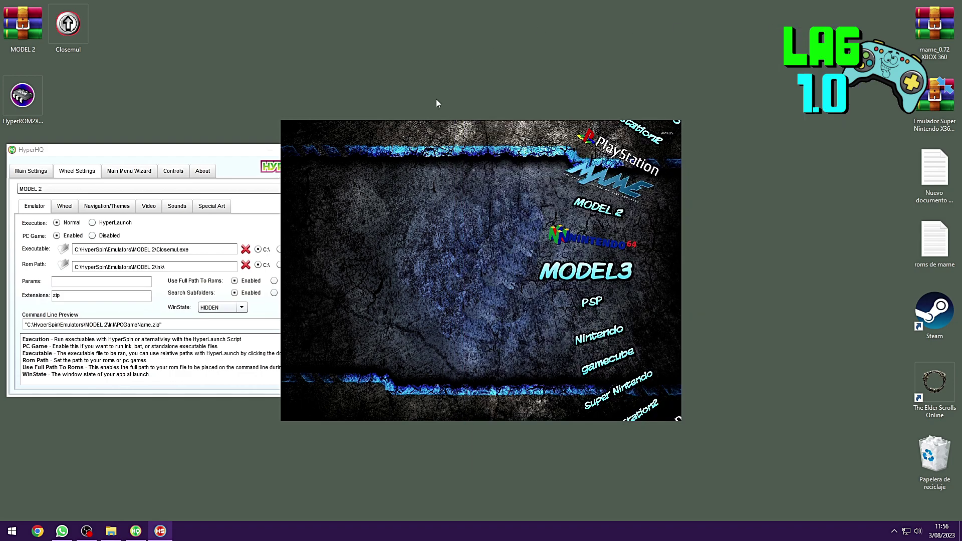
click(151, 156)
click(270, 149)
double_click(19, 102)
drag(158, 84, 138, 155)
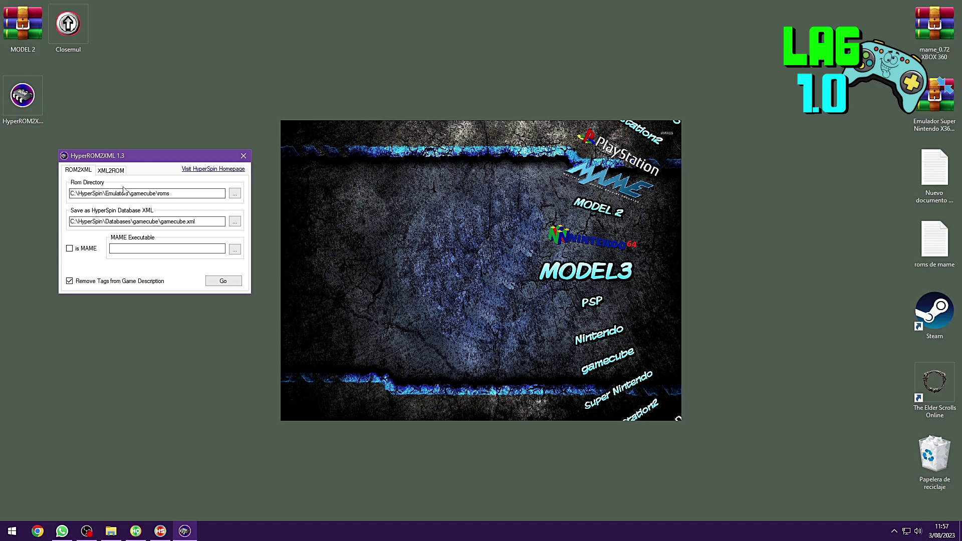
- Set the Rom Directory to C:\HyperSpin\Emulators\MODEL 2\lnk
click(234, 193)
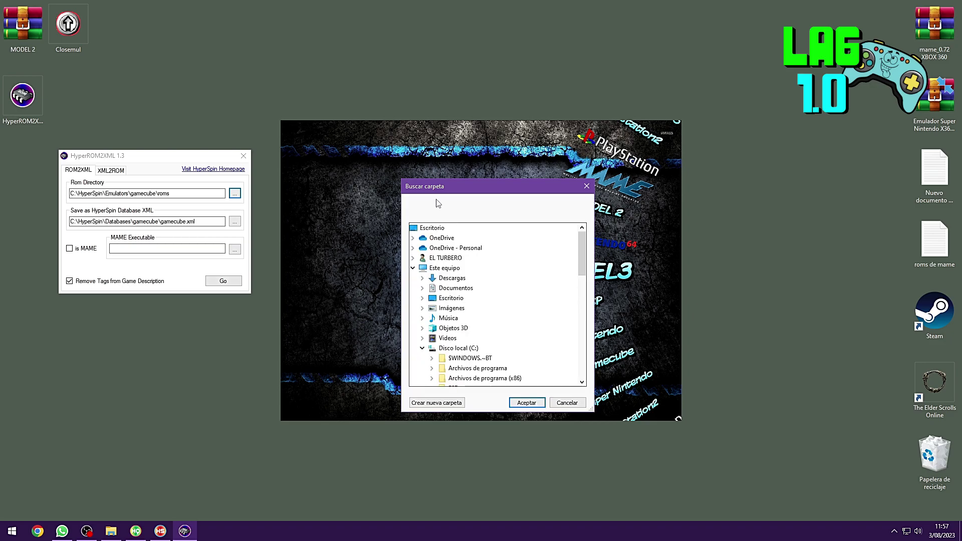
drag(477, 186, 369, 111)
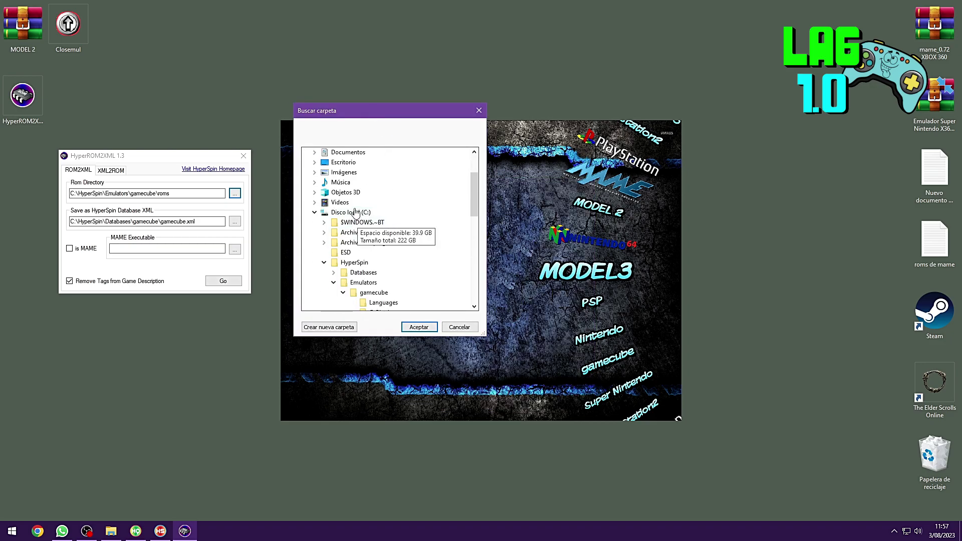
click(358, 261)
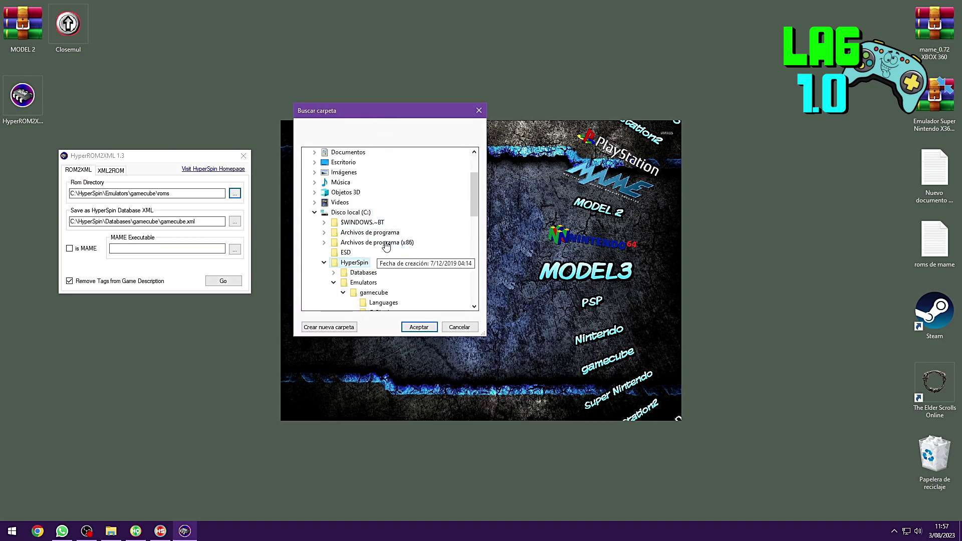
scroll(388, 245, down, 2)
click(342, 232)
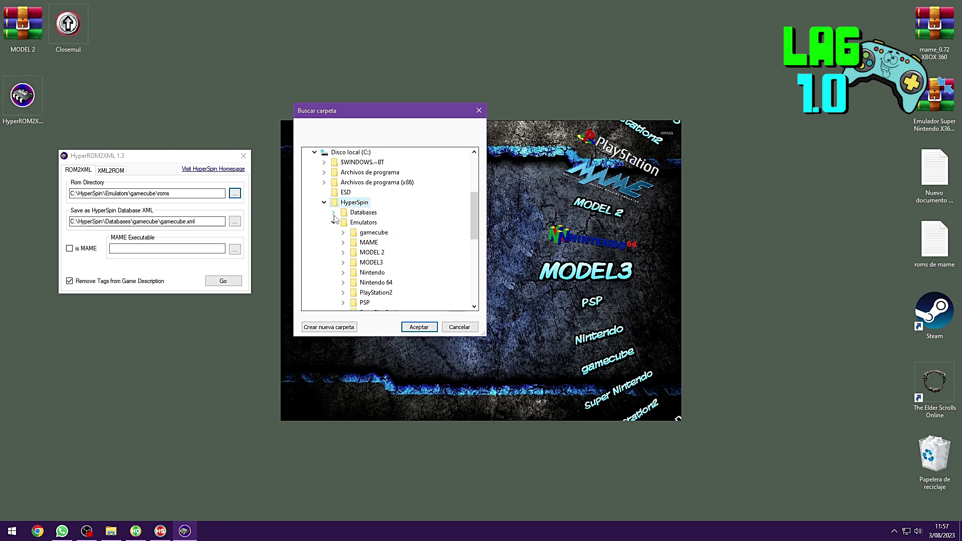
click(323, 202)
double_click(344, 203)
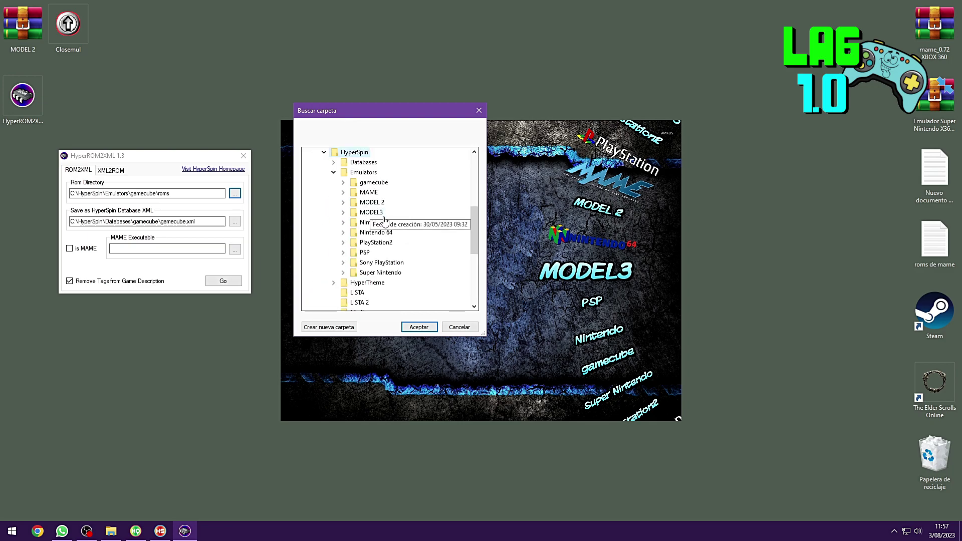
click(344, 203)
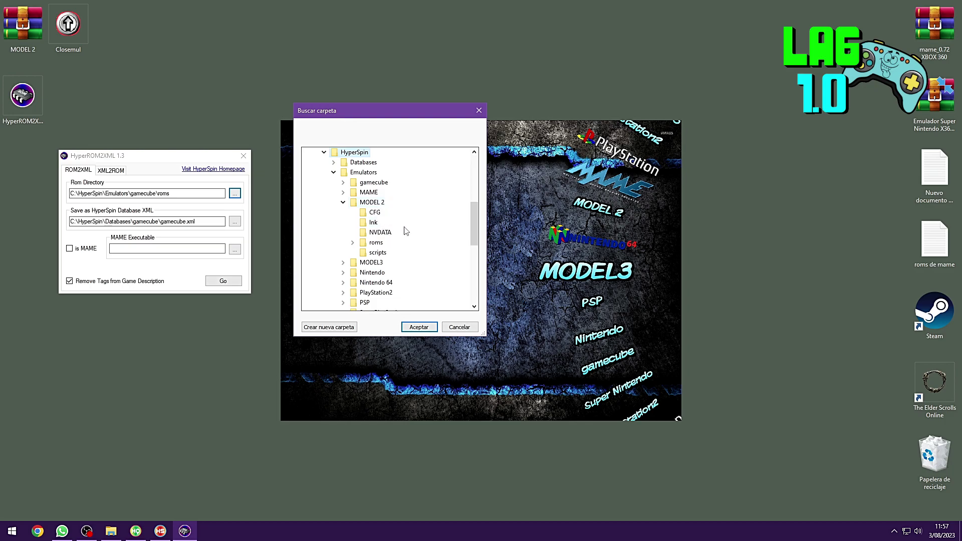
click(373, 223)
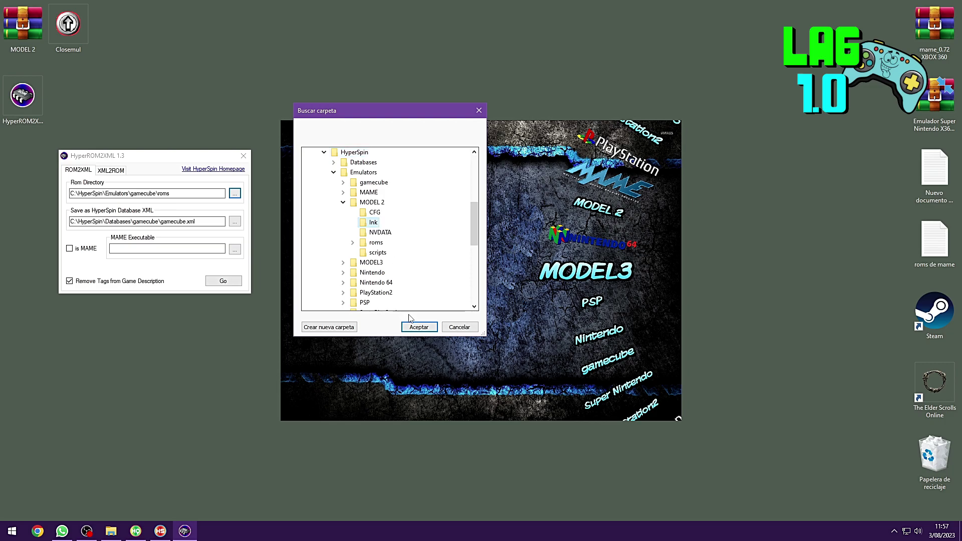
click(419, 326)
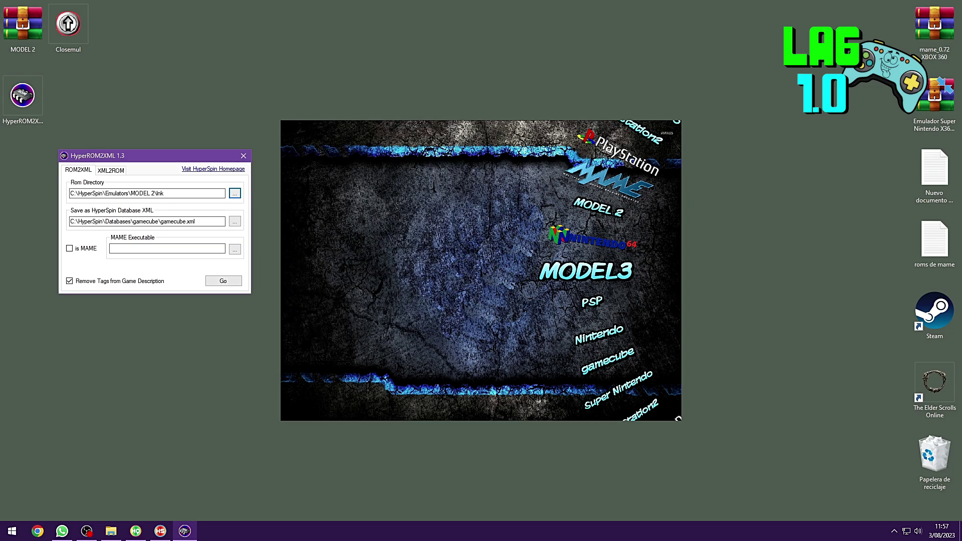
- Browse to C:\HyperSpin\Databases for the database save location and copy the MODEL 2 folder's name
click(235, 222)
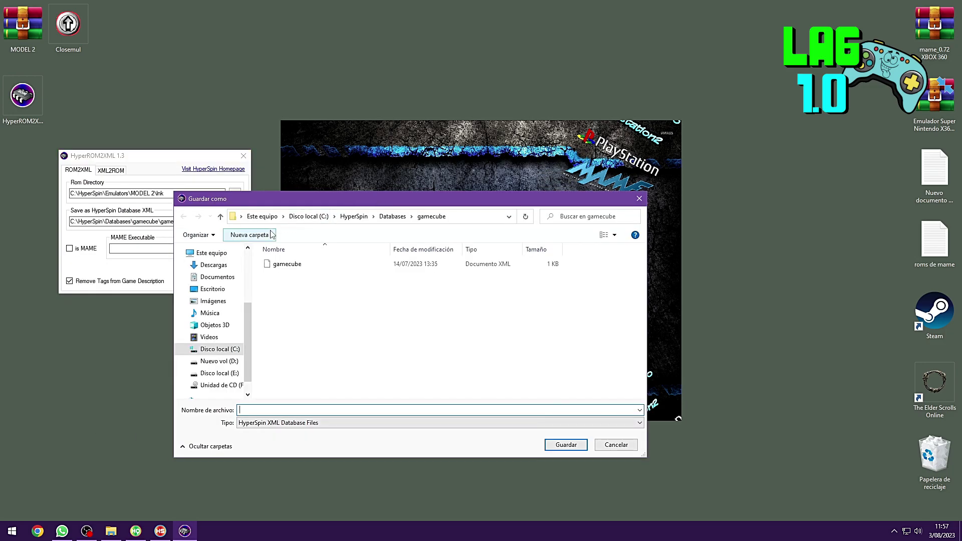
click(308, 217)
double_click(293, 307)
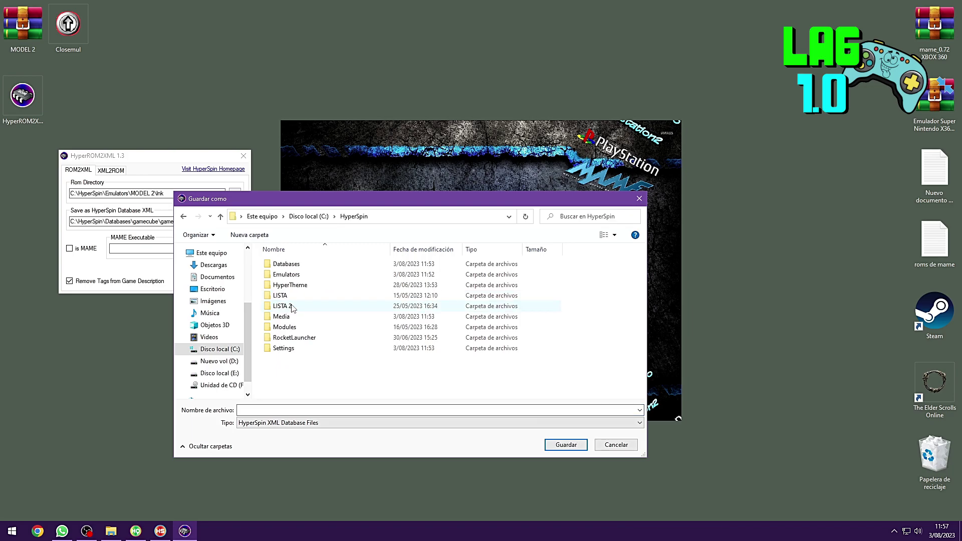
double_click(294, 266)
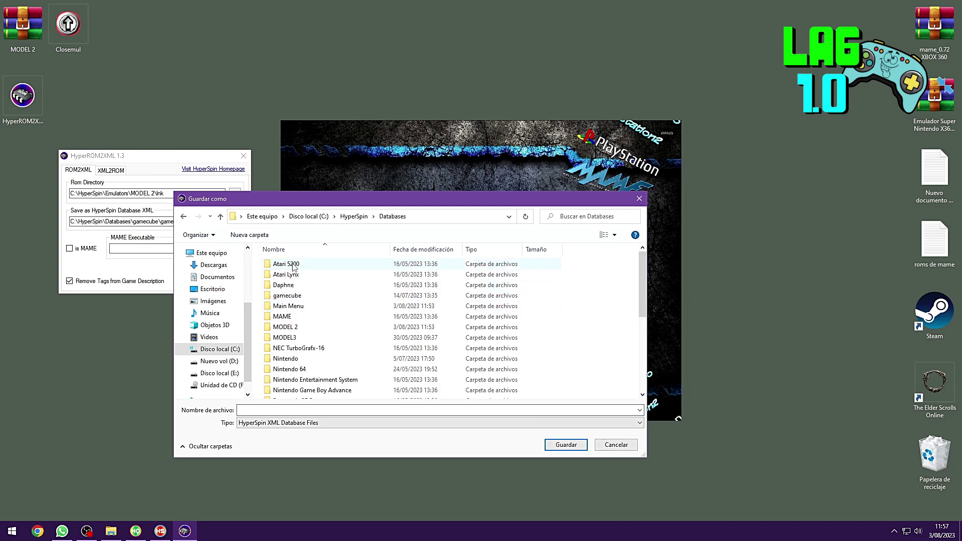
right_click(293, 330)
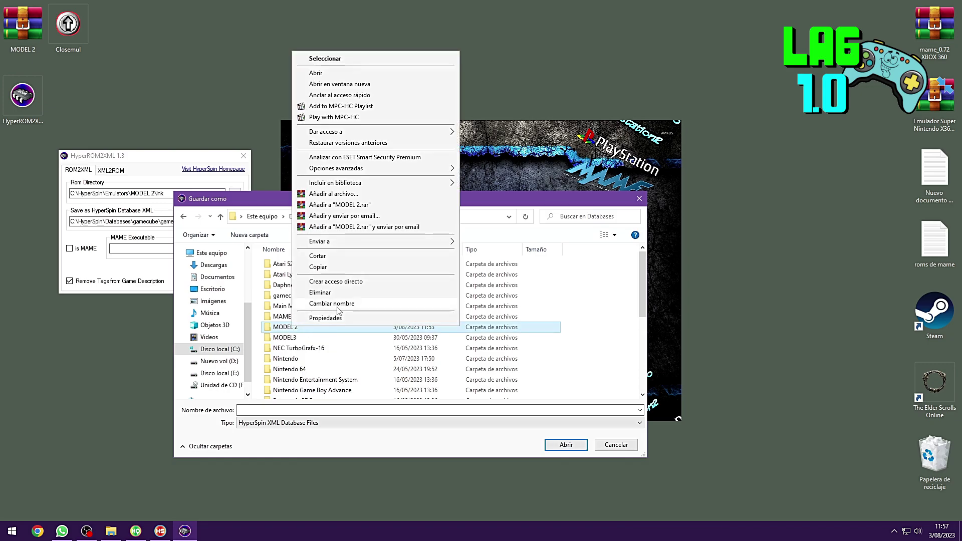
click(346, 305)
key(cmd+c)
right_click(291, 332)
click(320, 364)
- Set the HyperSpin database XML to be saved in the MODEL 2 folder under the file name MODEL 2
click(322, 328)
double_click(322, 329)
click(271, 409)
right_click(271, 409)
click(296, 316)
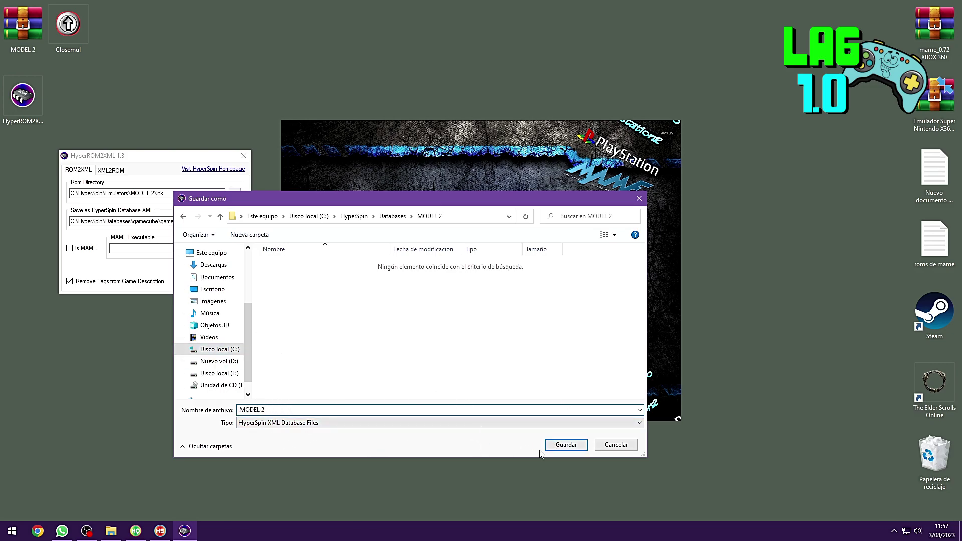
click(558, 446)
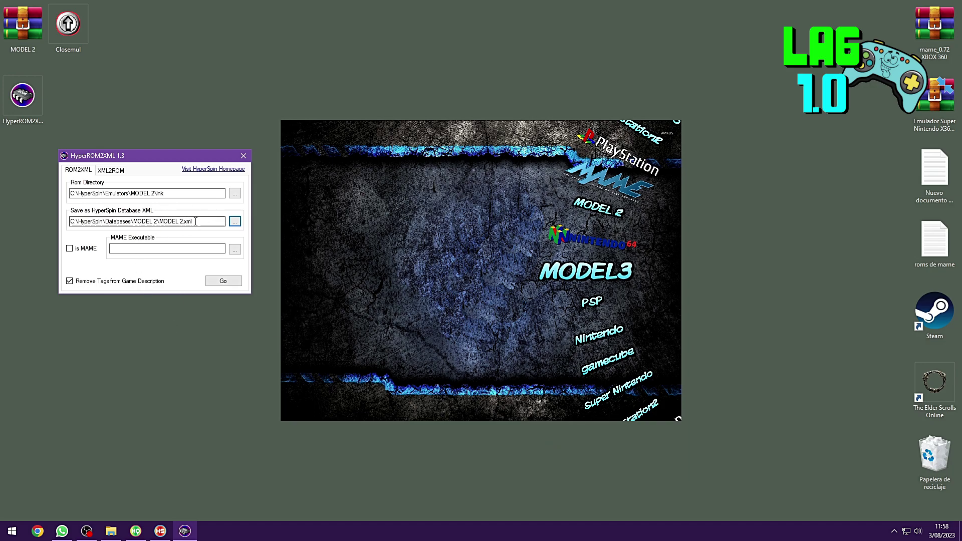
- Generate the MODEL 2 database XML from the lnk folder and close HyperROM2XML
click(224, 284)
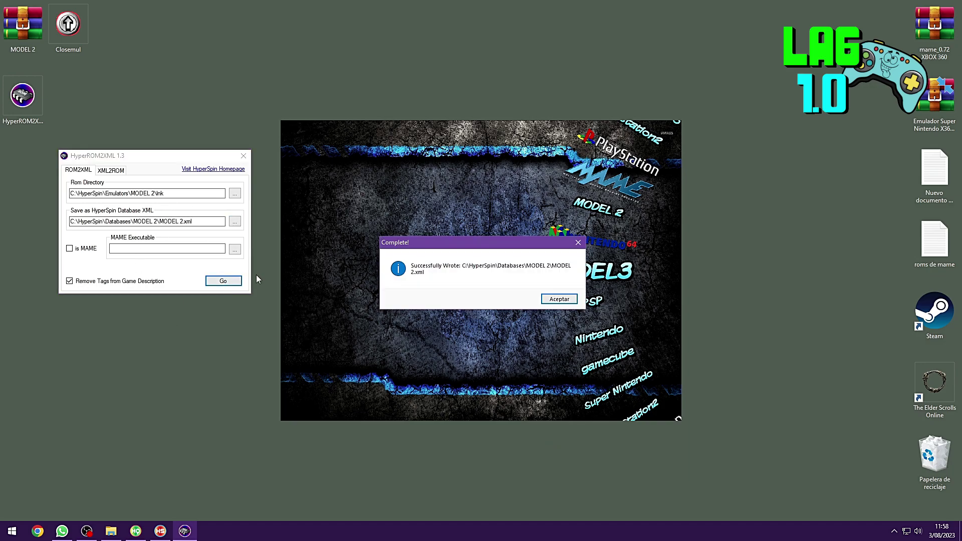
click(560, 299)
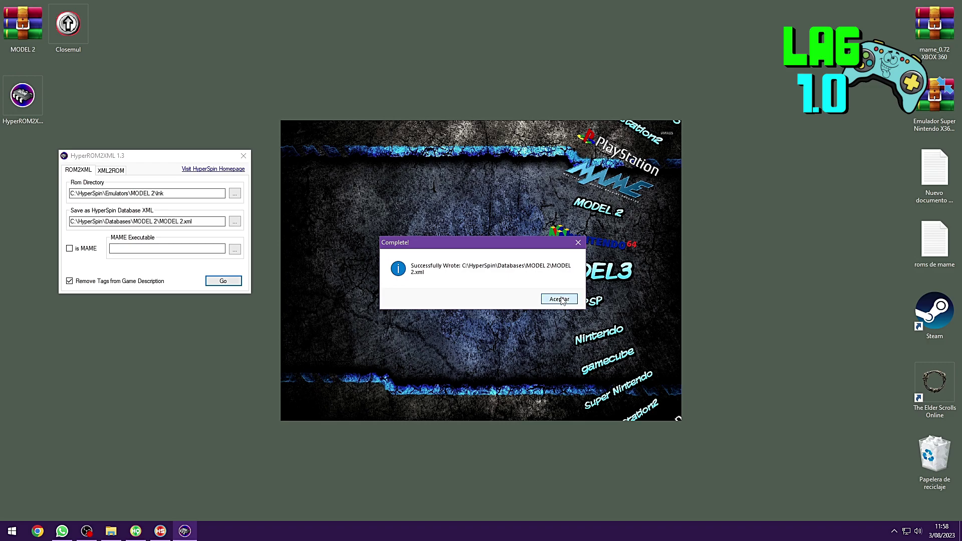
click(243, 155)
- Minimize the OBS folder window and open the MODEL 2 folder inside C:\HyperSpin\Databases
click(111, 531)
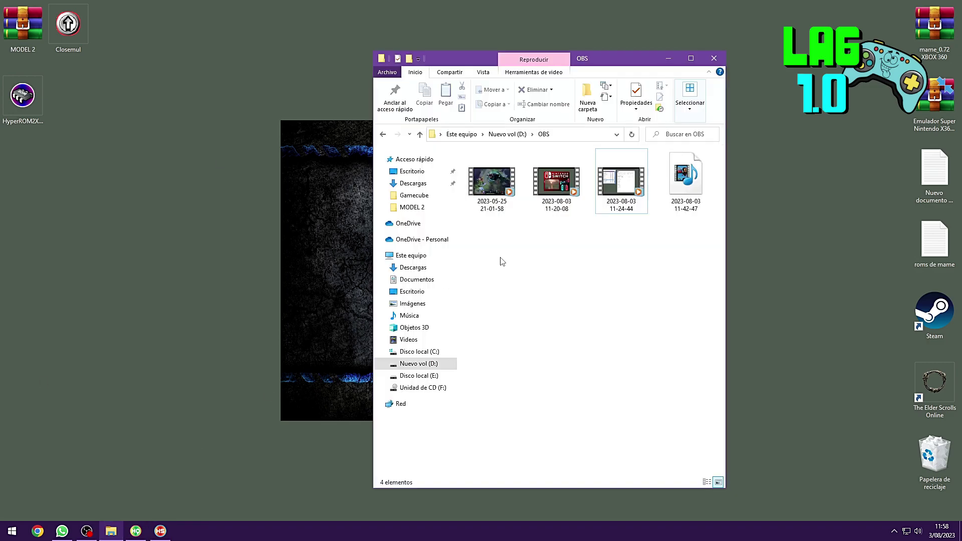
click(668, 58)
click(12, 531)
key(Escape)
click(111, 531)
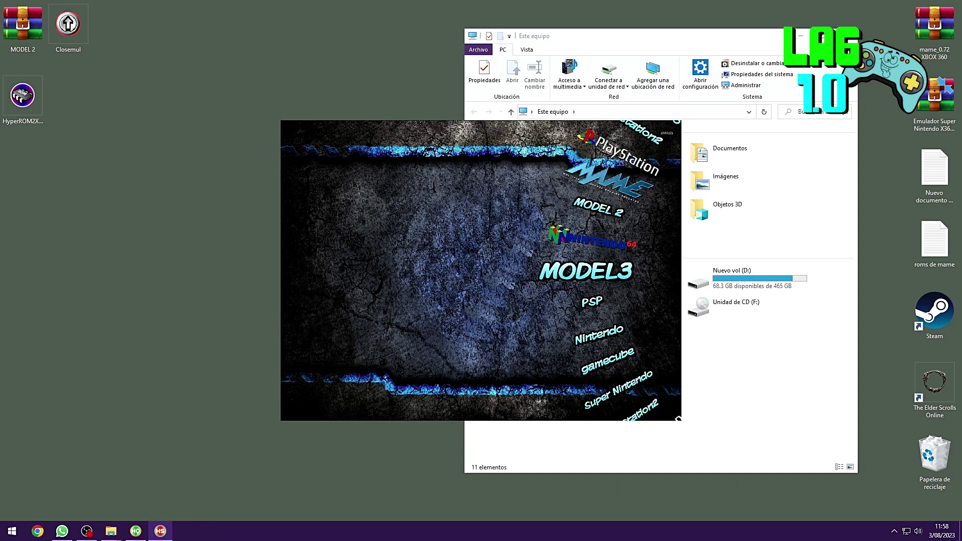
click(713, 36)
click(632, 286)
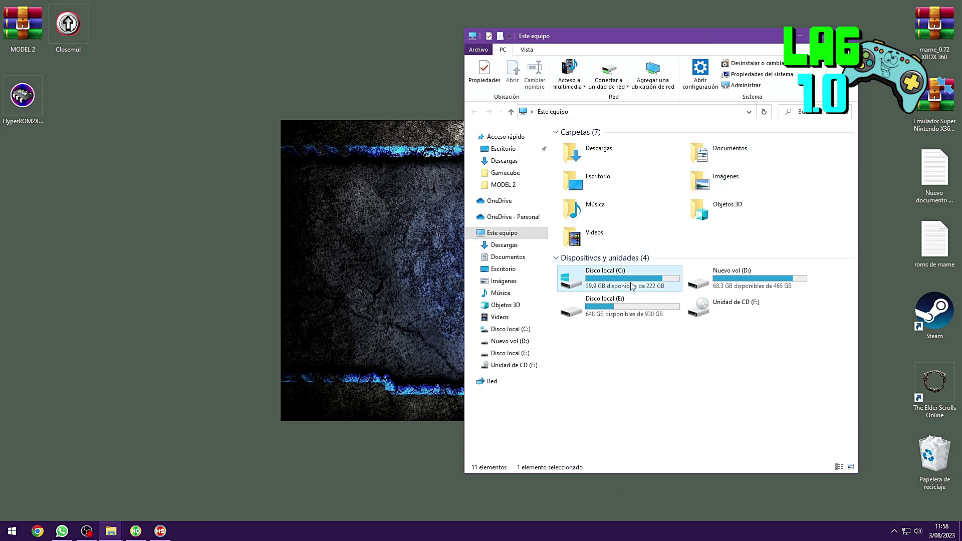
double_click(632, 287)
double_click(590, 193)
double_click(598, 148)
double_click(591, 210)
- Open the MODEL 2 XML file for editing to examine its game entries, and close it
click(589, 147)
right_click(589, 146)
click(611, 165)
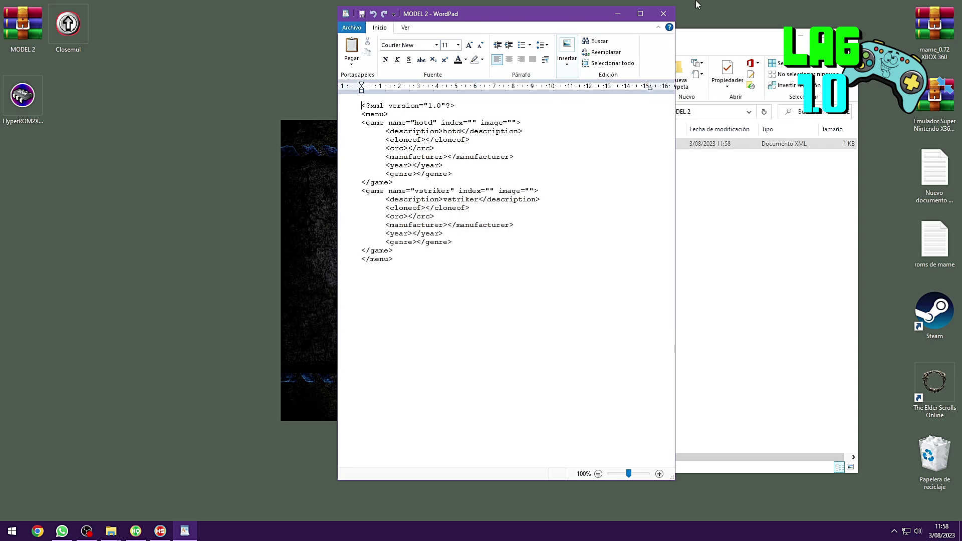
click(663, 14)
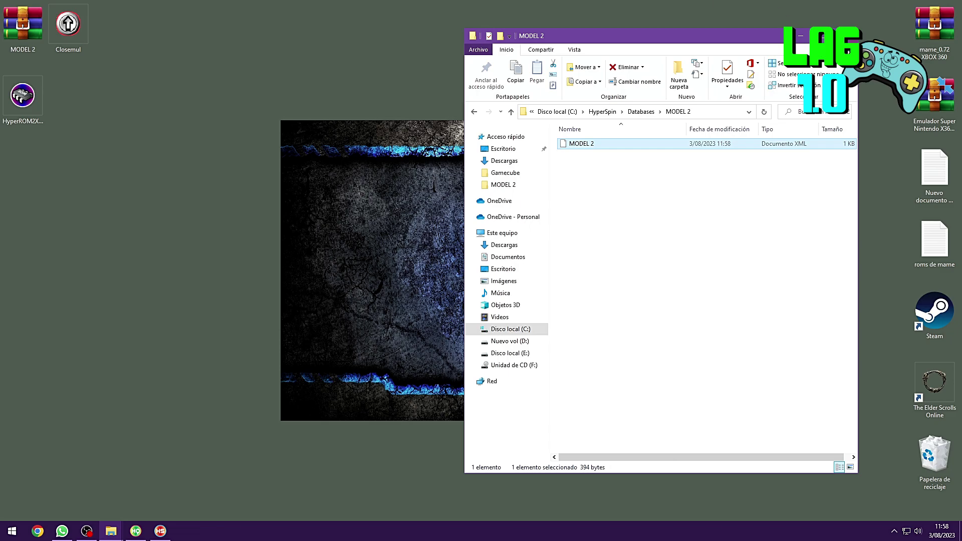
- Return to the HyperSpin folder, minimize its window, and move through the HyperSpin main wheel to MODEL 2
click(474, 113)
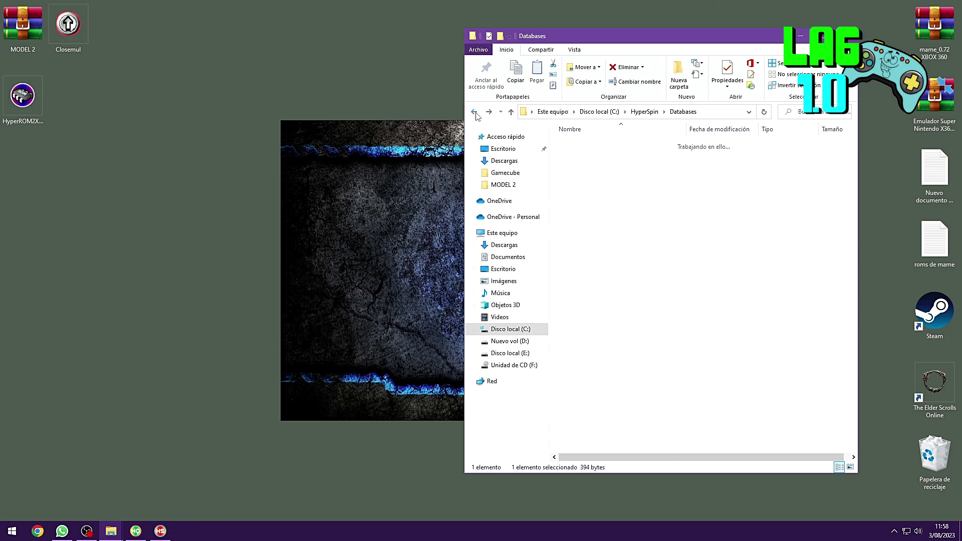
click(474, 112)
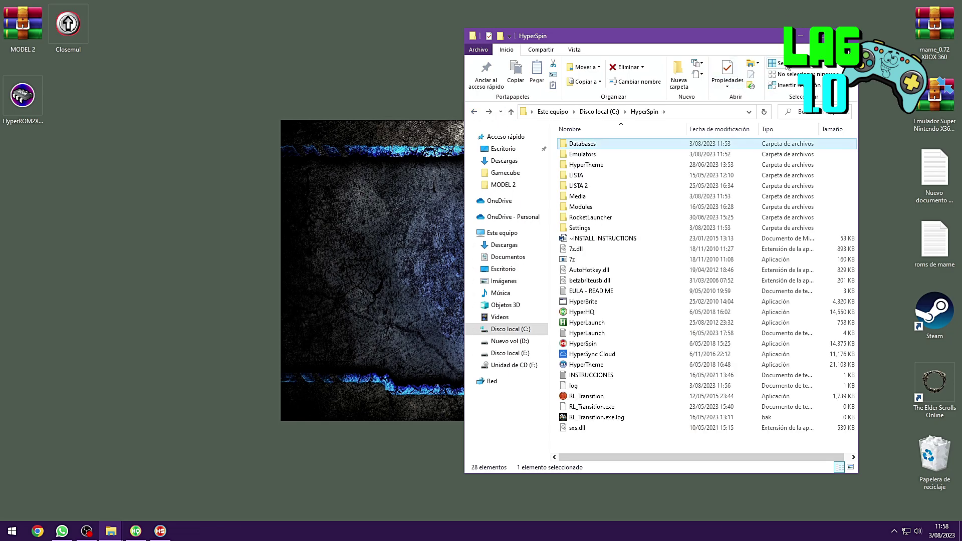
click(802, 37)
key(Down)
key(Down)
key(Down)
key(Down)
key(Down)
key(Down)
key(Down)
key(Down)
key(Down)
key(Up)
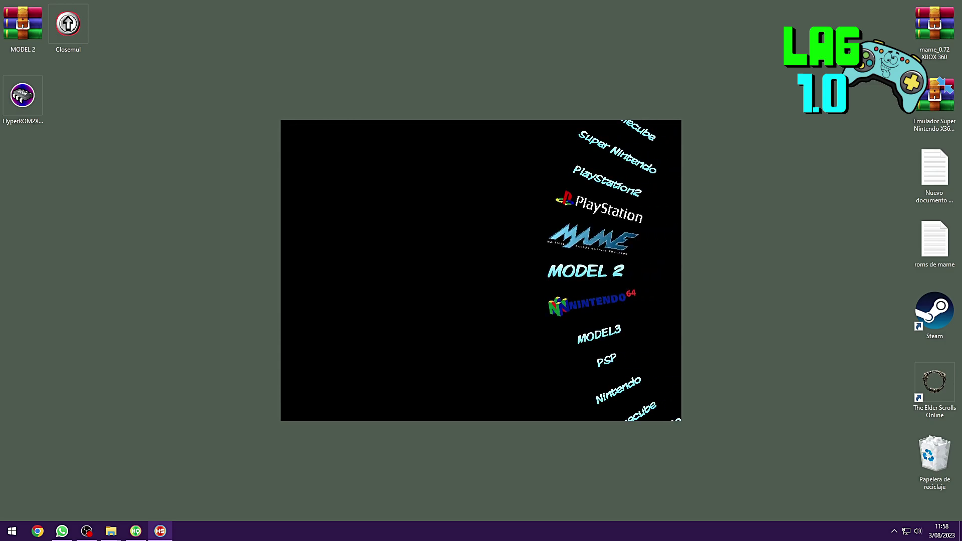
- Switch to HyperHQ and set the MODEL 2 wheel's ROM extension to rar
click(135, 531)
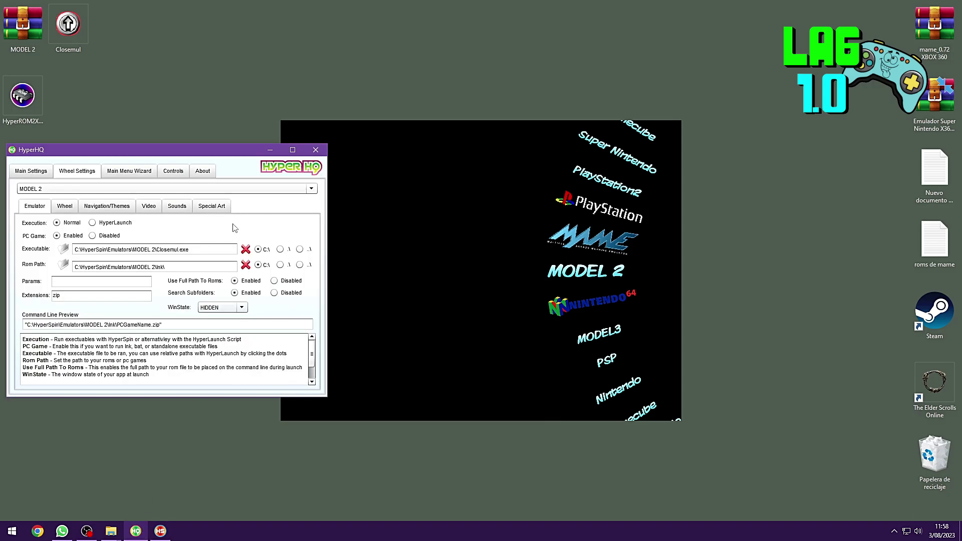
drag(69, 298, 49, 300)
text(rar)
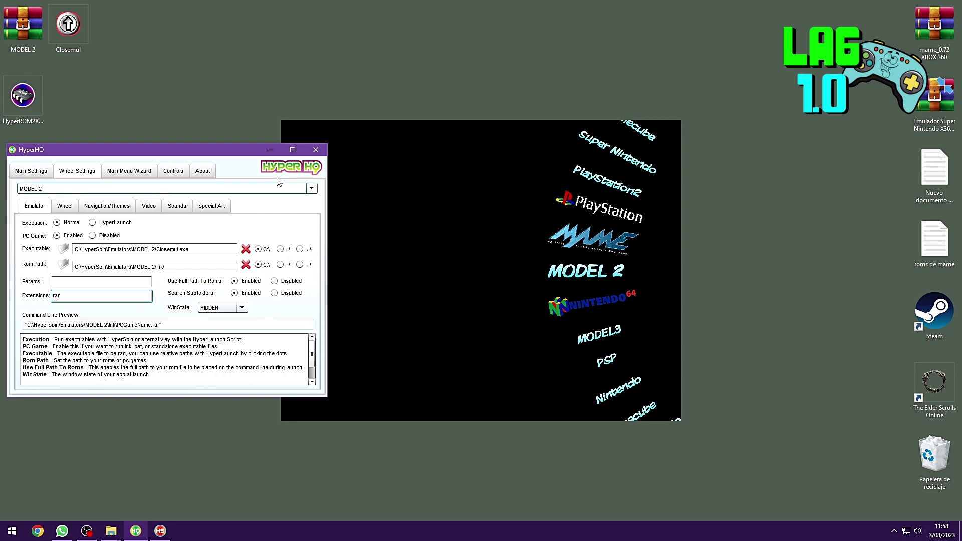
- Return to HyperSpin and try to open the MODEL 2 wheel with the rar extension setting
key(alt+Tab)
key(Escape)
key(Escape)
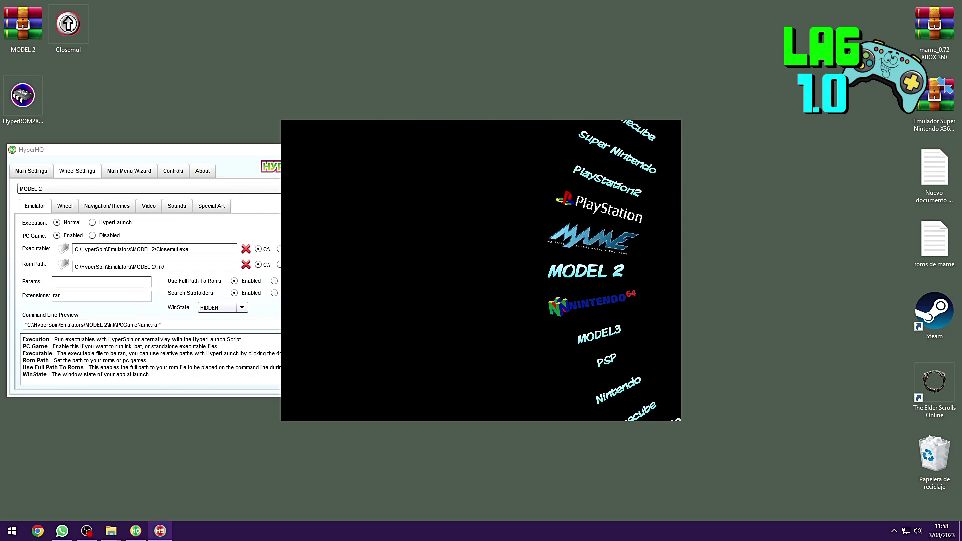
key(Down)
key(Return)
- Set the MODEL 2 wheel's ROM extension to lnk in HyperHQ and switch back to HyperSpin
drag(68, 295, 46, 296)
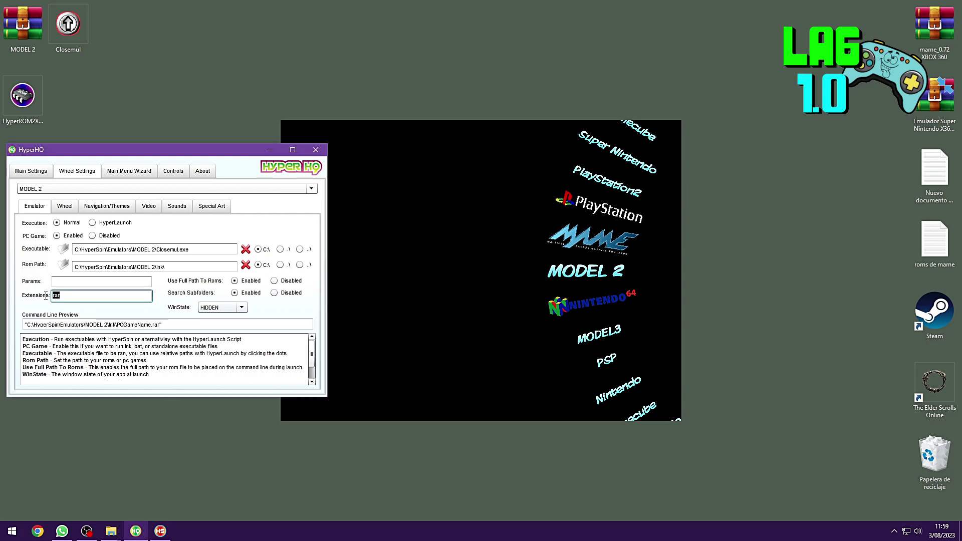
key(BackSpace)
key(alt+Tab)
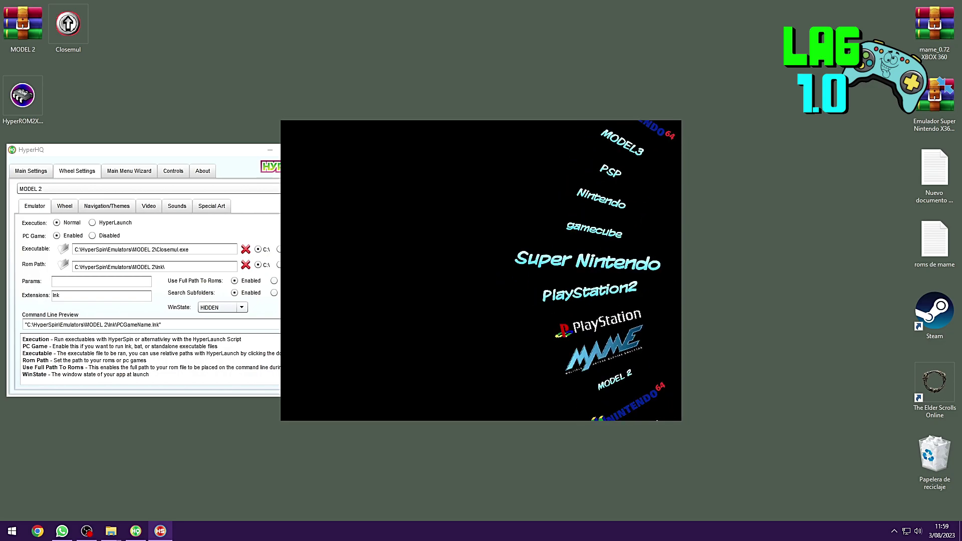
- Move through the HyperSpin main wheel to MODEL 2, open its game list, and launch hotd
key(Down)
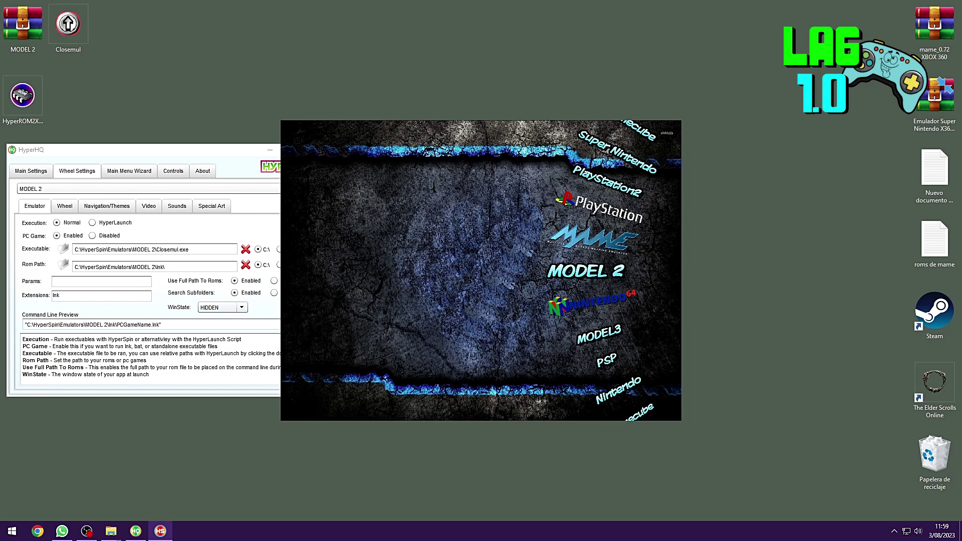
key(Down)
key(Up)
key(Up)
key(Down)
key(Return)
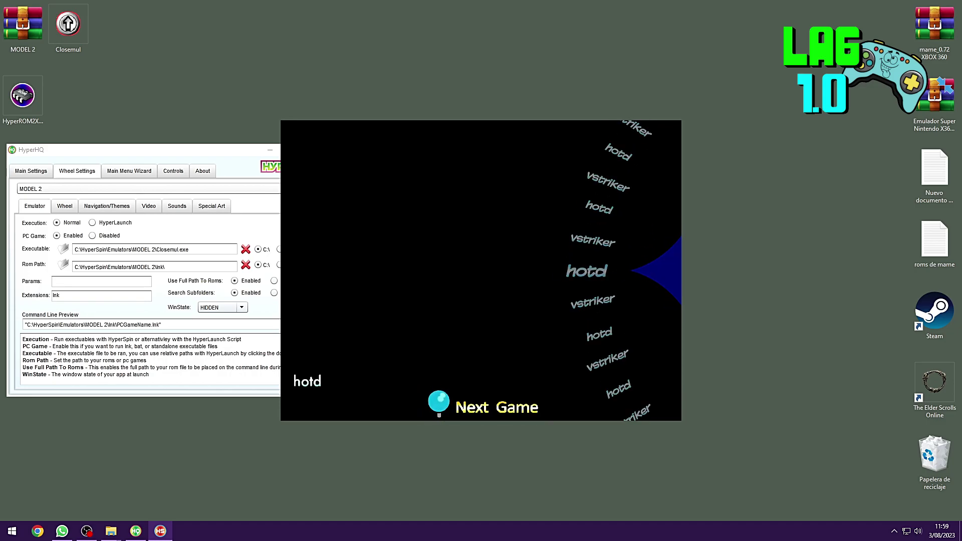
key(Return)
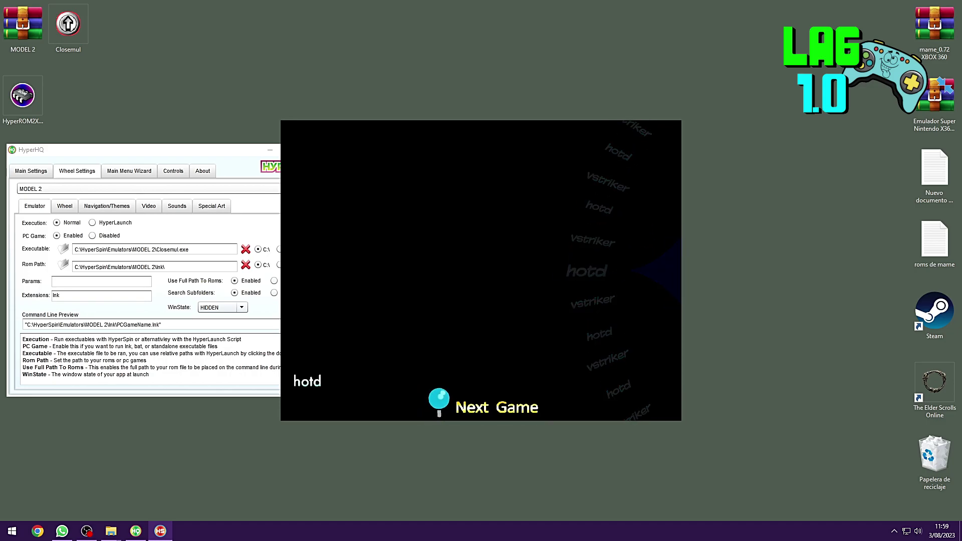